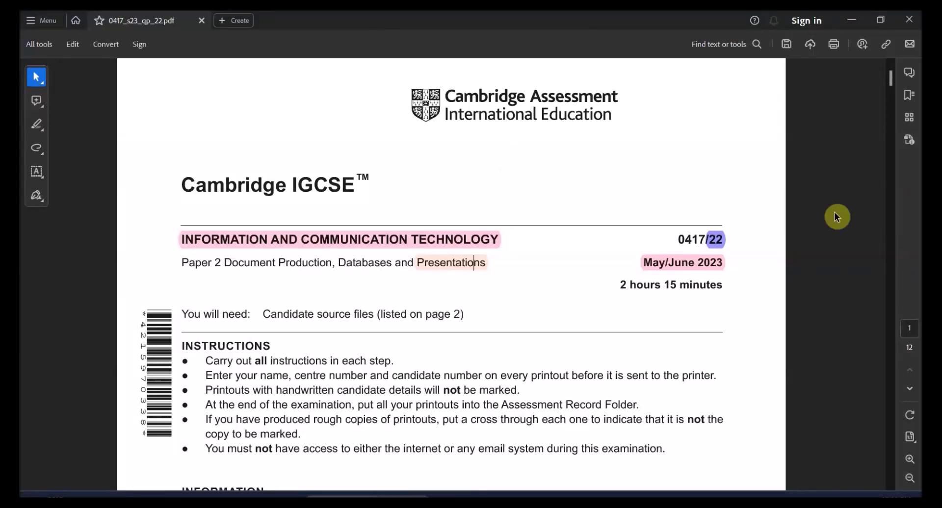
Examine the Task 4 – Presentation instructions and question 22 in the exam paper 0417_s23_qp_22.pdf.
left_click_drag(722, 240, 724, 240)
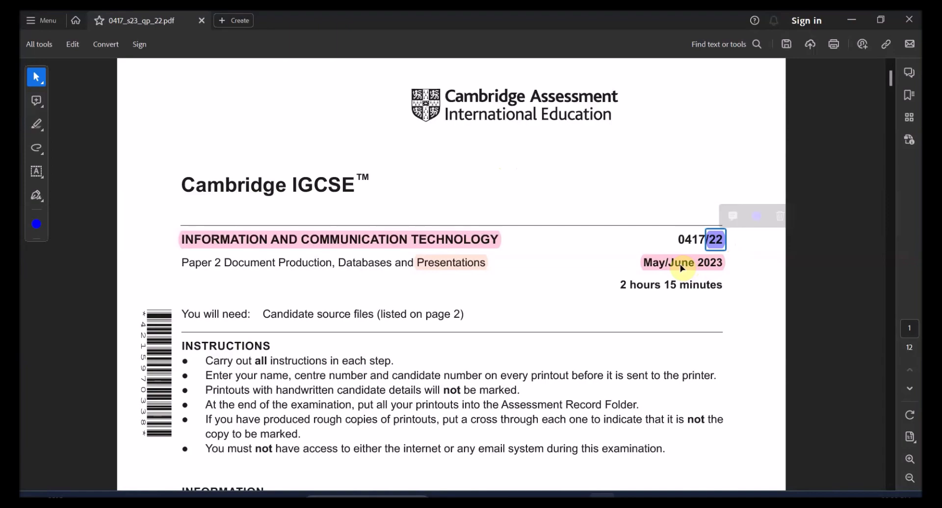
left_click(477, 263)
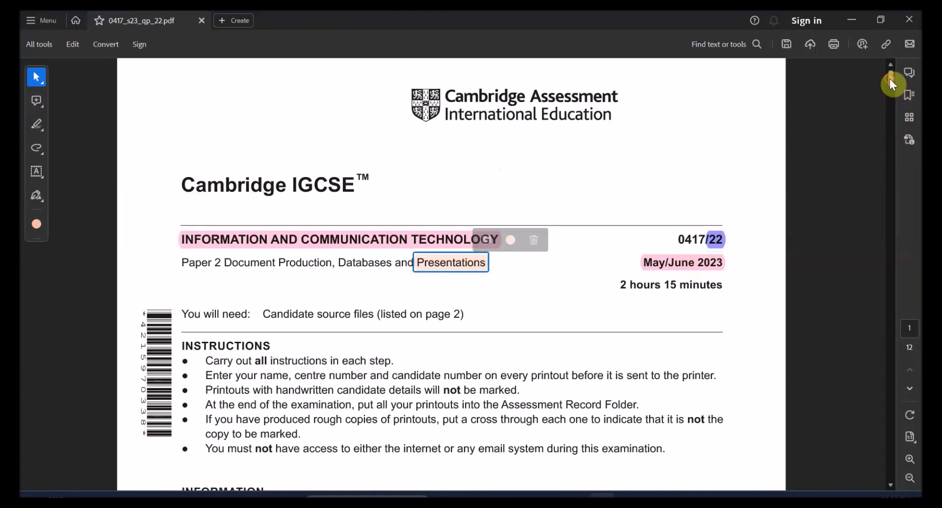
left_click_drag(891, 80, 886, 330)
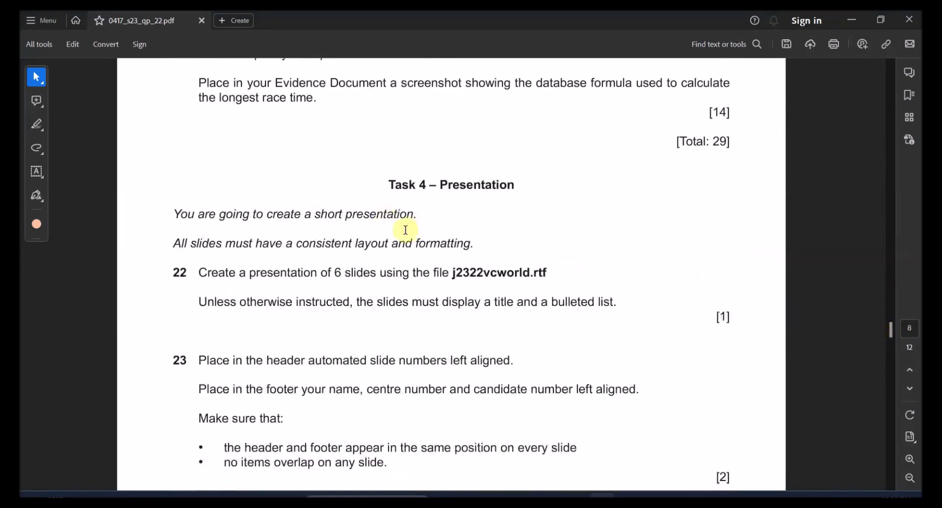
left_click_drag(267, 191, 414, 192)
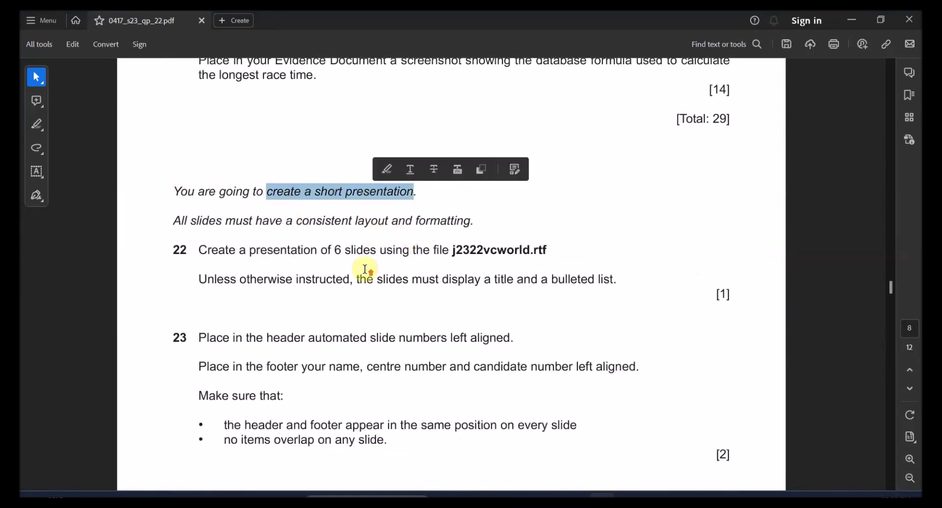
key("ctrl+equal")
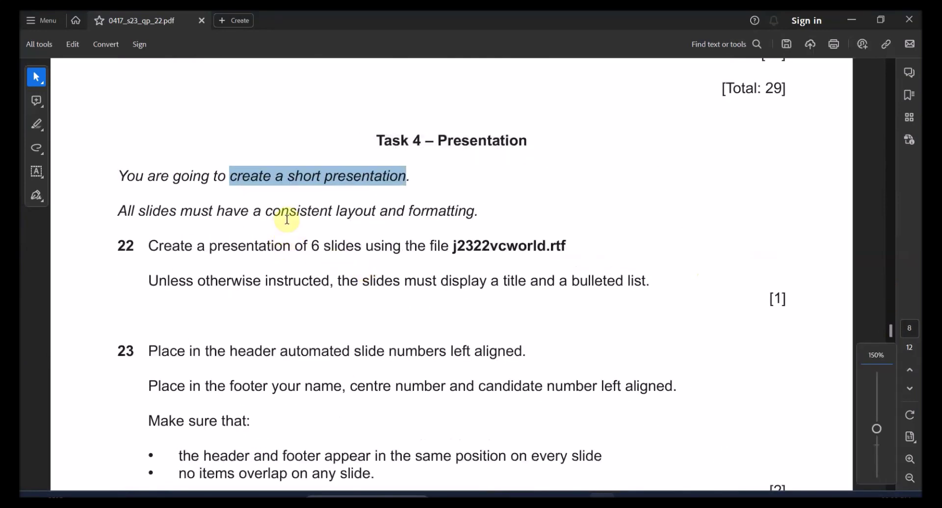
left_click_drag(314, 212, 474, 212)
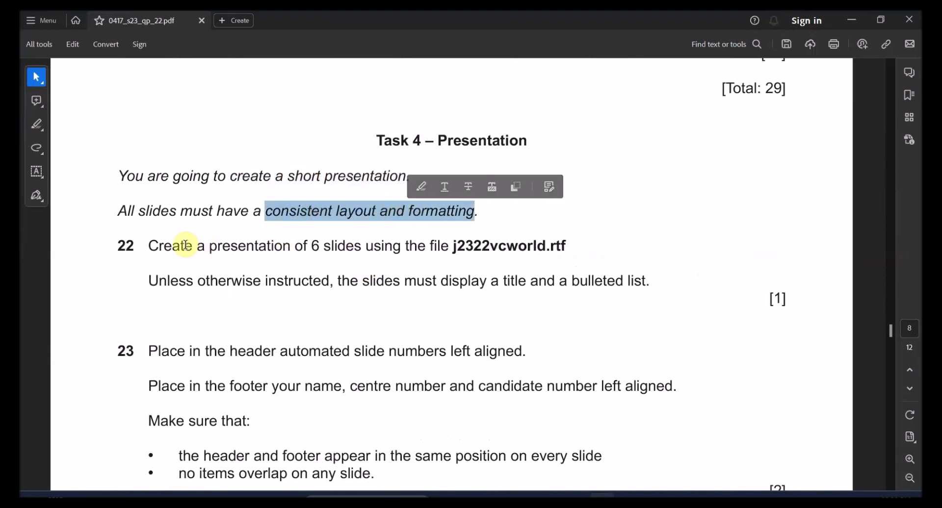
left_click_drag(186, 245, 534, 255)
double_click(523, 253)
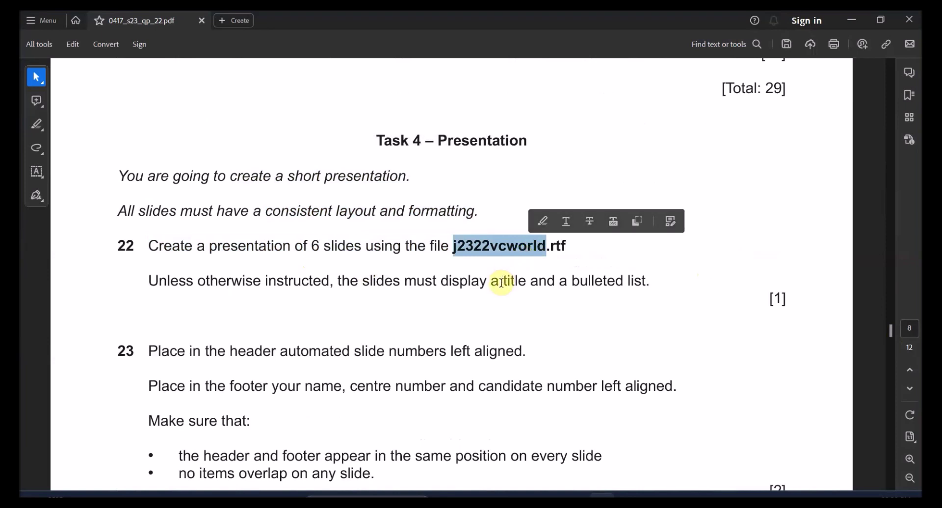
left_click_drag(198, 283, 418, 290)
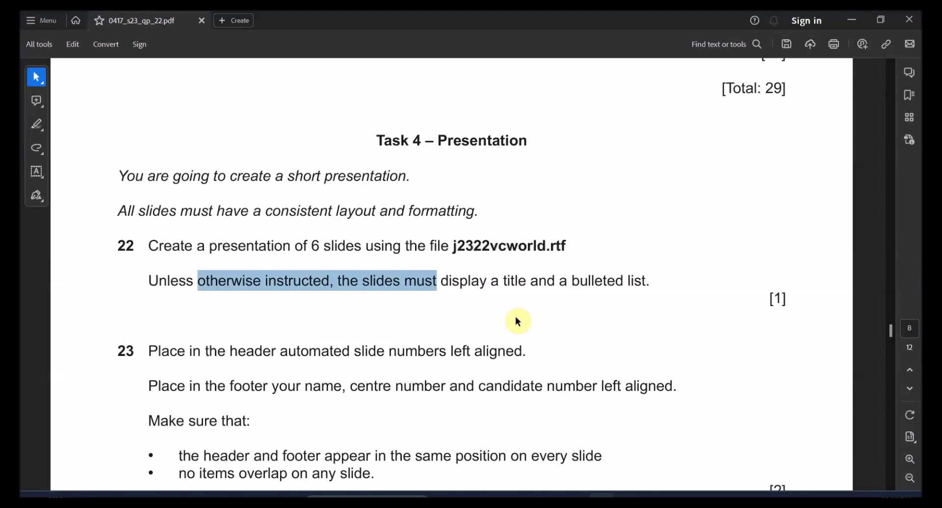
key("alt+Tab")
scroll(392, 366, "down", 1)
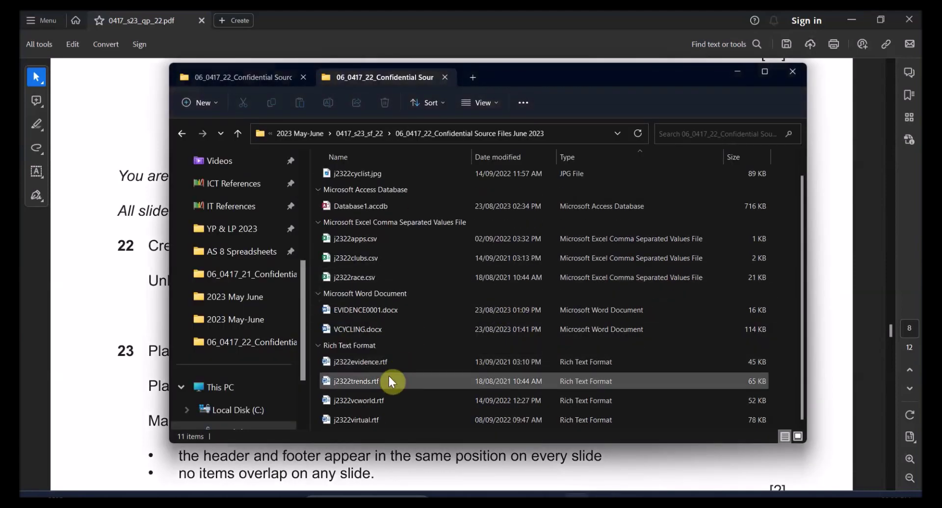
left_click(352, 406)
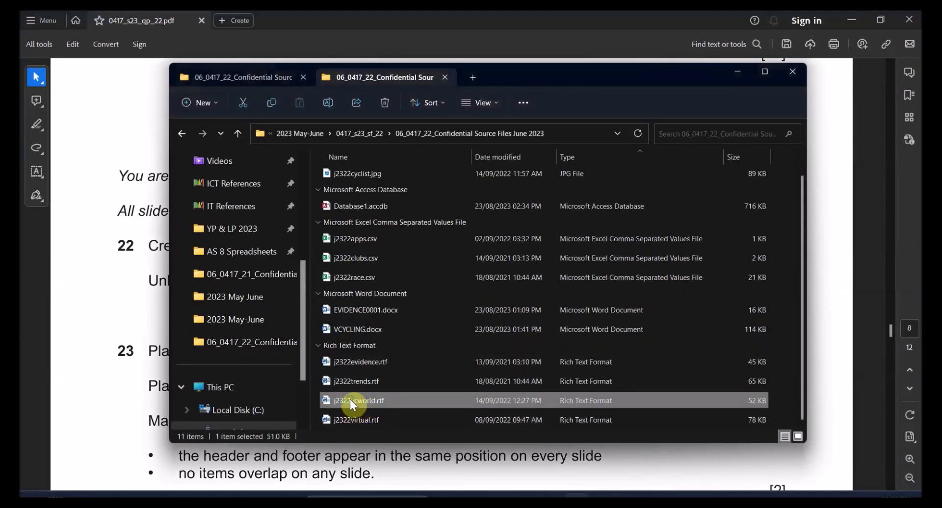
right_click(350, 400)
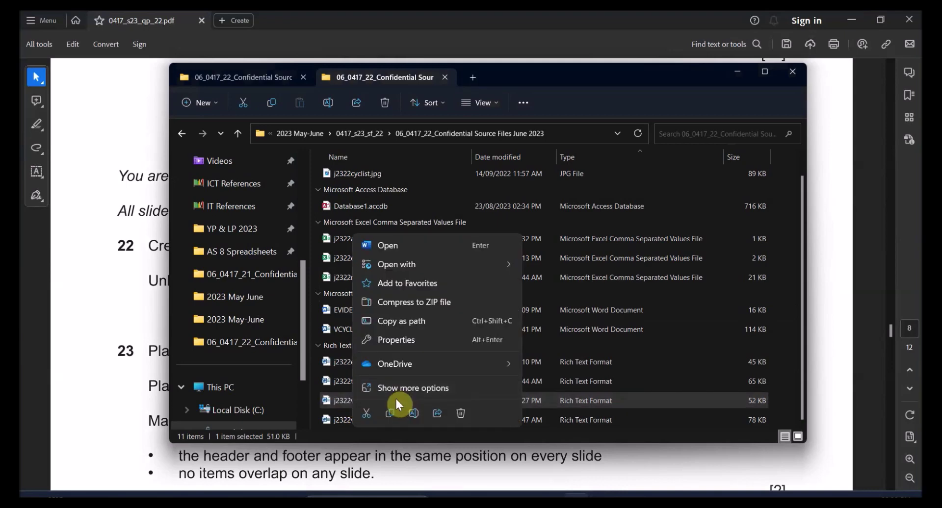
left_click(420, 389)
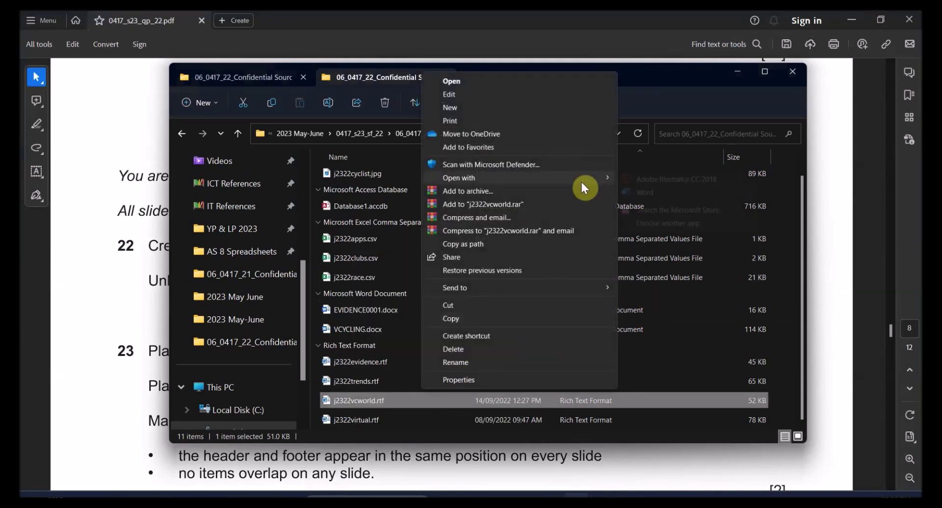
mouse_move(580, 179)
left_click(655, 222)
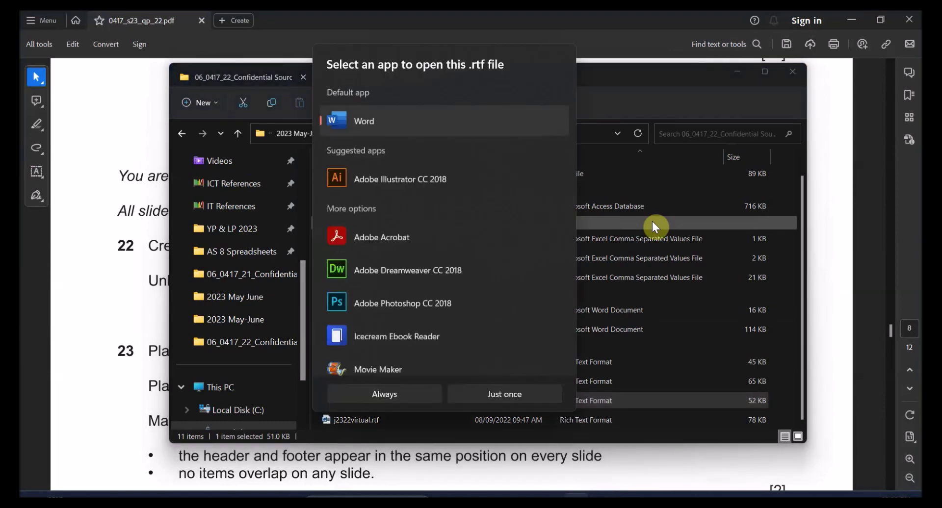
scroll(555, 274, "down", 10)
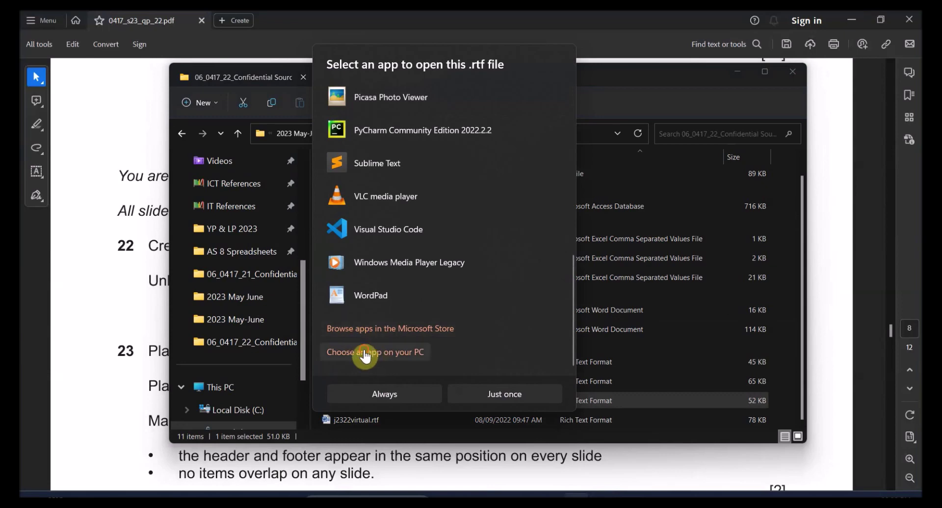
left_click(366, 353)
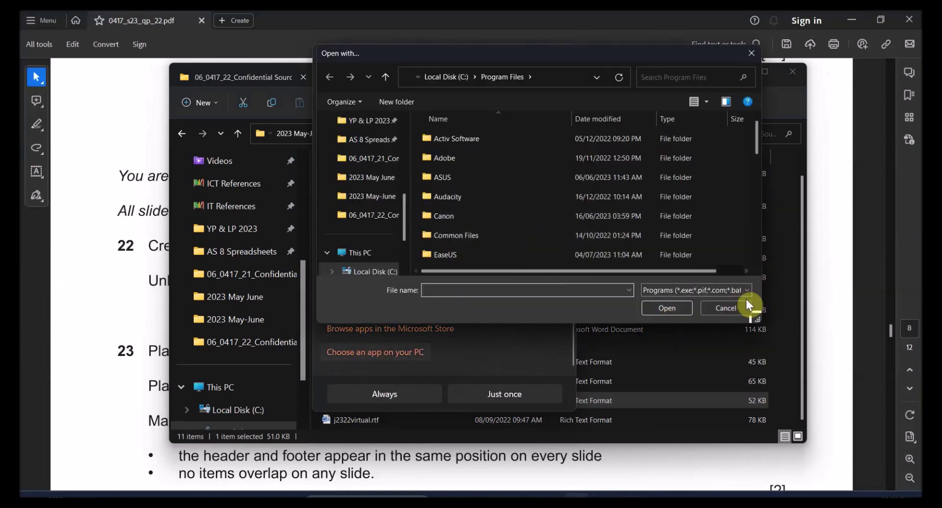
left_click(746, 306)
left_click(330, 475)
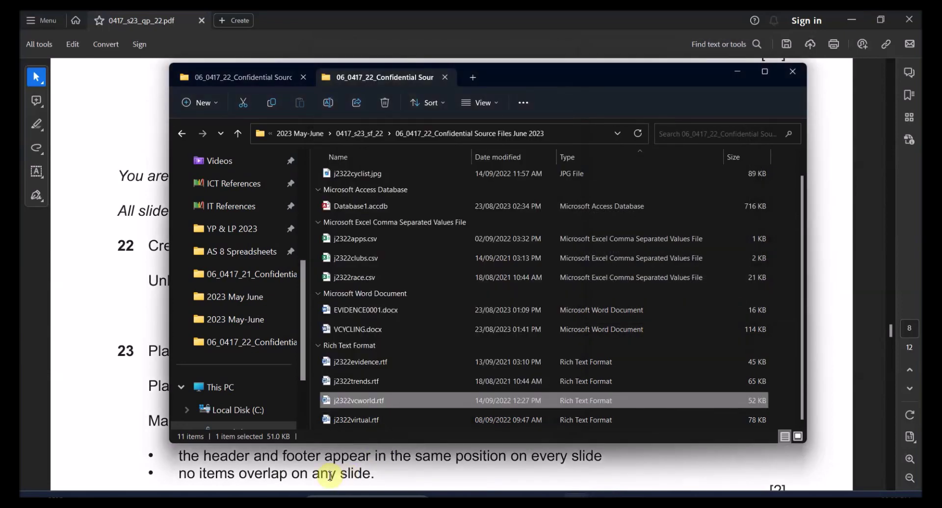
Search for PowerPoint and launch it.
key("super")
type("powe")
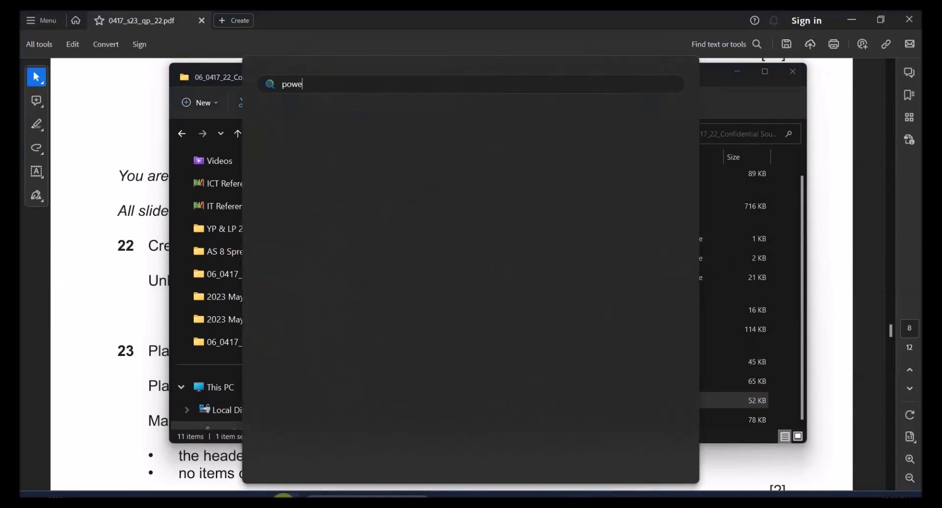
type("rPoint")
left_click(313, 175)
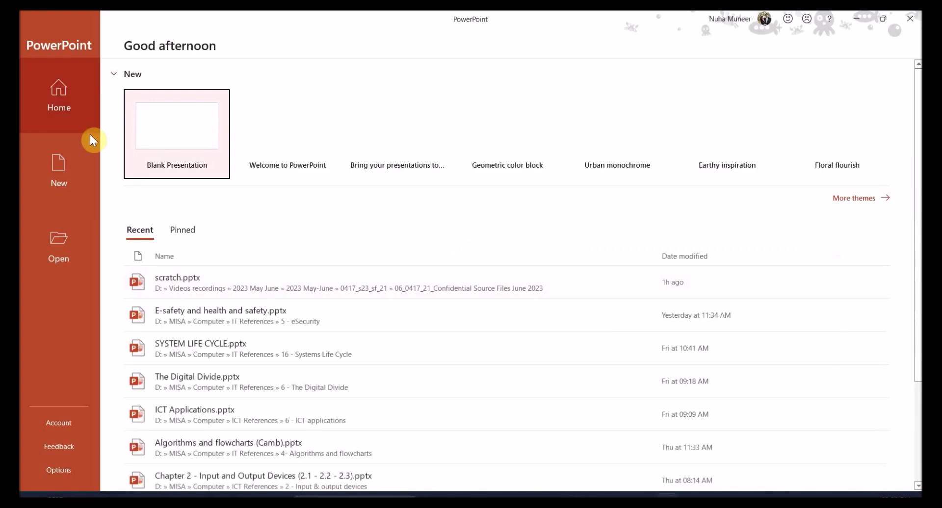
Browse for a presentation to open in the 06_0417_22_Confidential Source Files June 2023 folder, reusing the folder path copied from File Explorer.
left_click(67, 245)
left_click(174, 249)
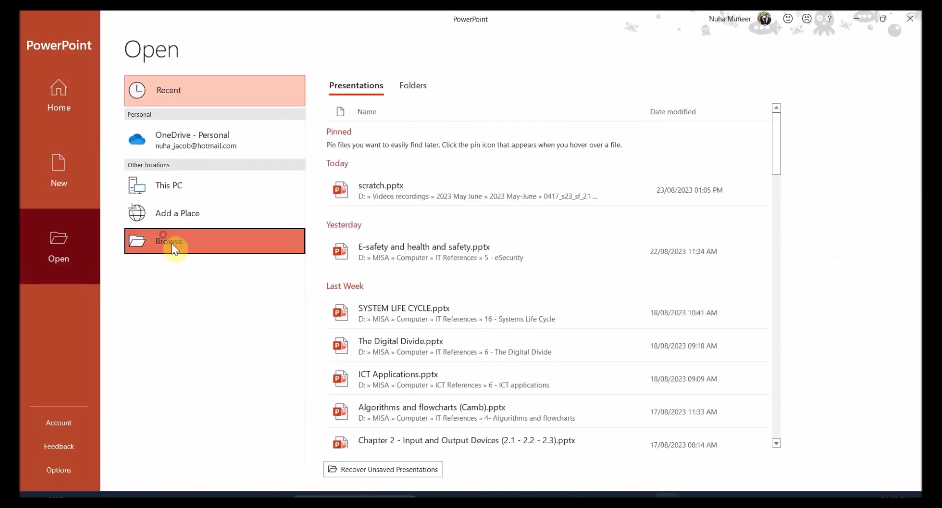
left_click(563, 494)
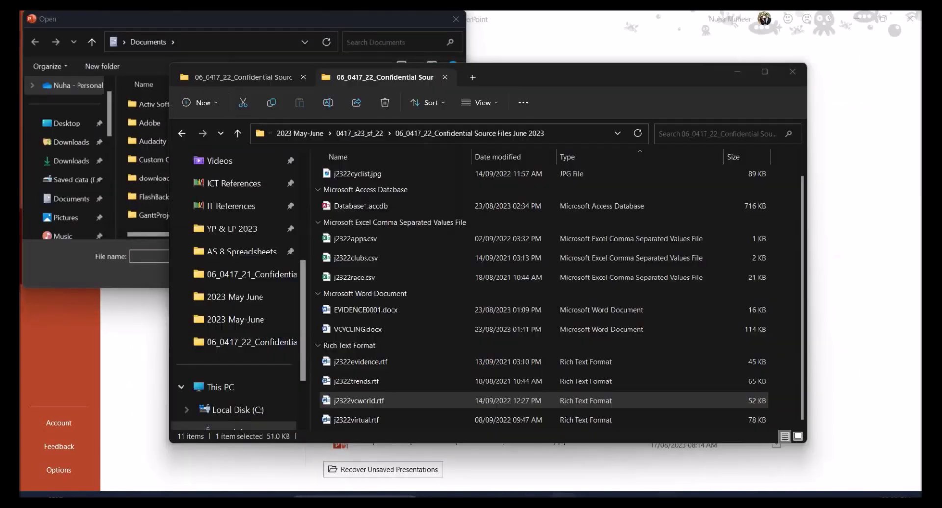
left_click(582, 137)
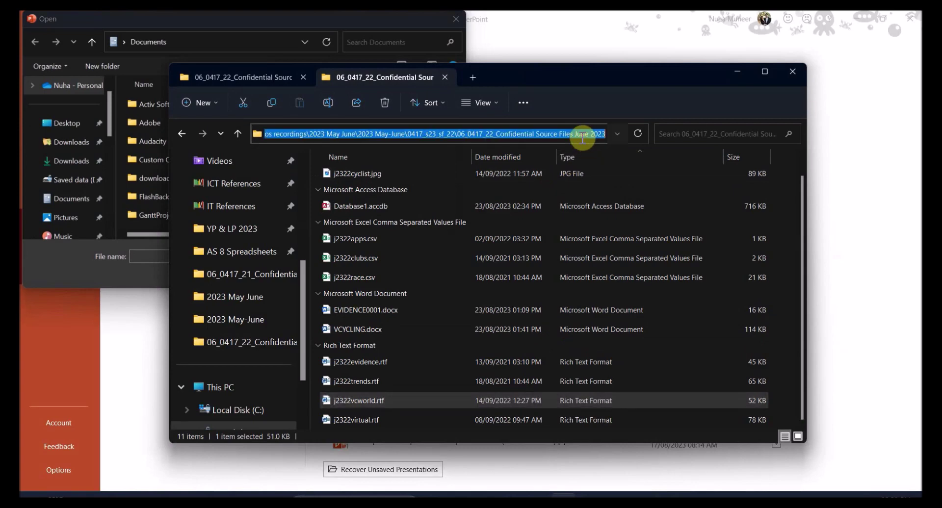
key("ctrl+c")
left_click(306, 20)
key("ctrl+v")
key("Return")
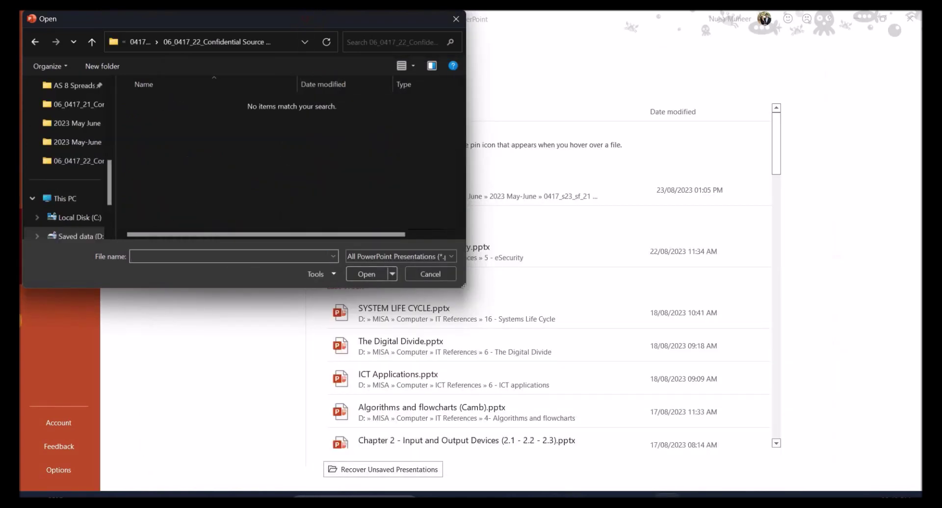
List all file types, open j2322vcworld.rtf as a presentation and dismiss the Office licence notice.
left_click(376, 253)
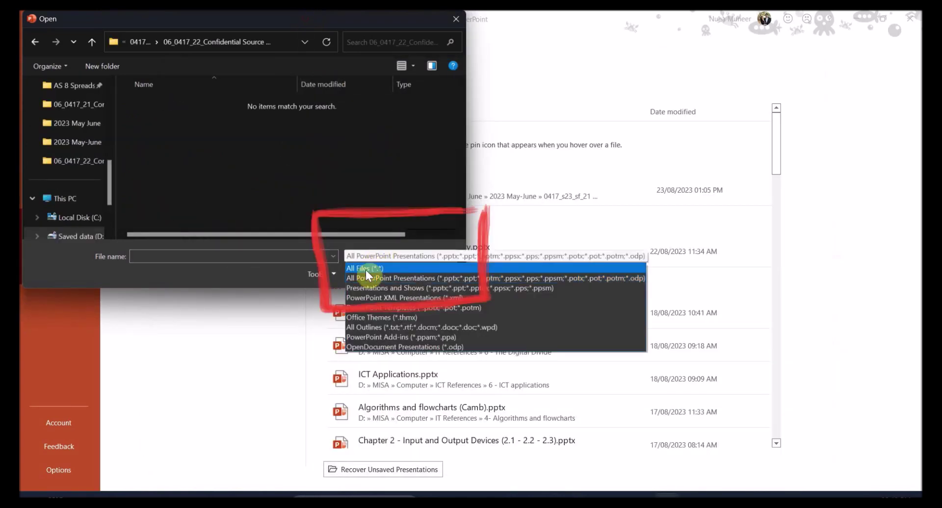
left_click(366, 270)
scroll(226, 165, "down", 2)
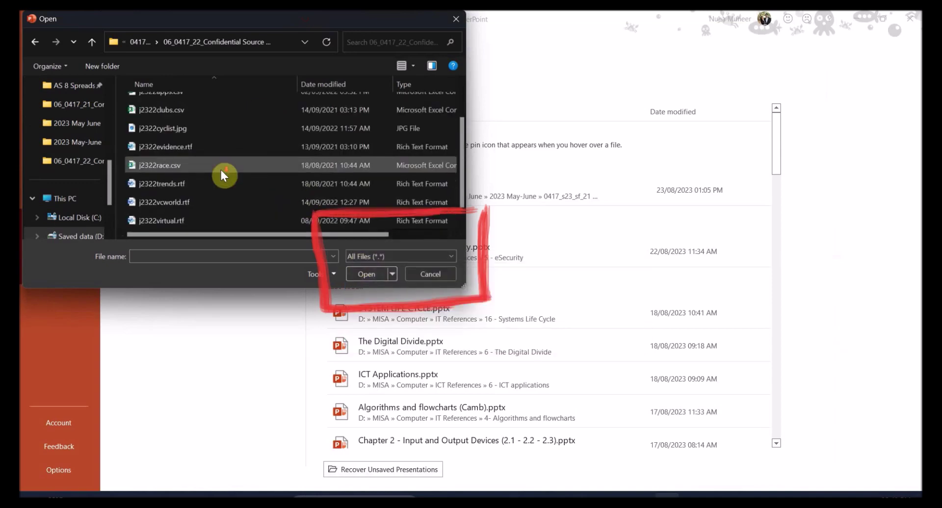
double_click(171, 186)
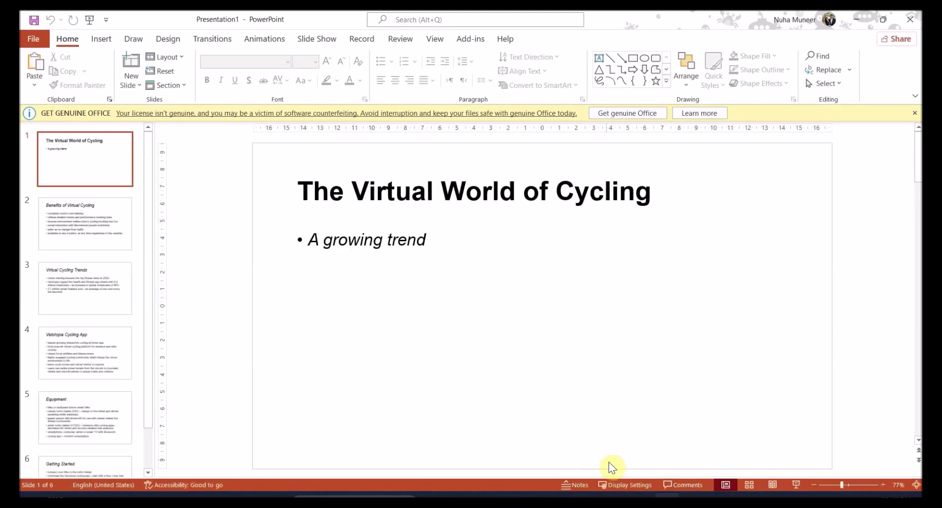
left_click(913, 114)
scroll(92, 358, "down", 1)
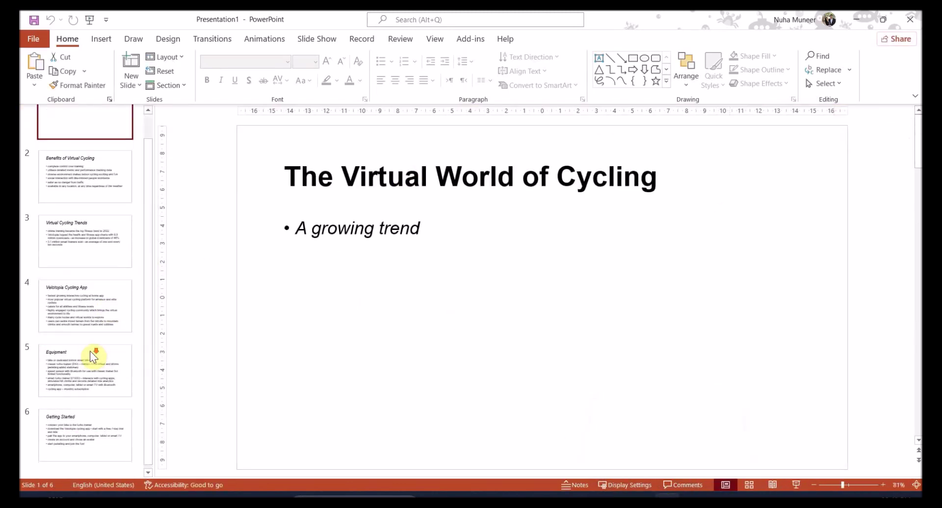
Switch to the exam paper in Acrobat and highlight "left aligned." in question 23's slide number instruction.
key("alt+Tab")
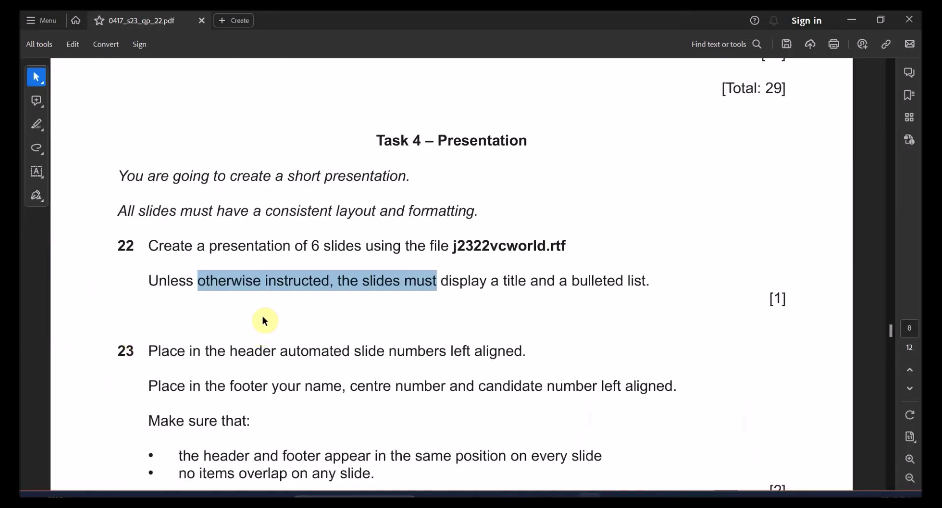
scroll(251, 371, "down", 1)
left_click_drag(205, 306, 385, 307)
left_click_drag(469, 305, 391, 305)
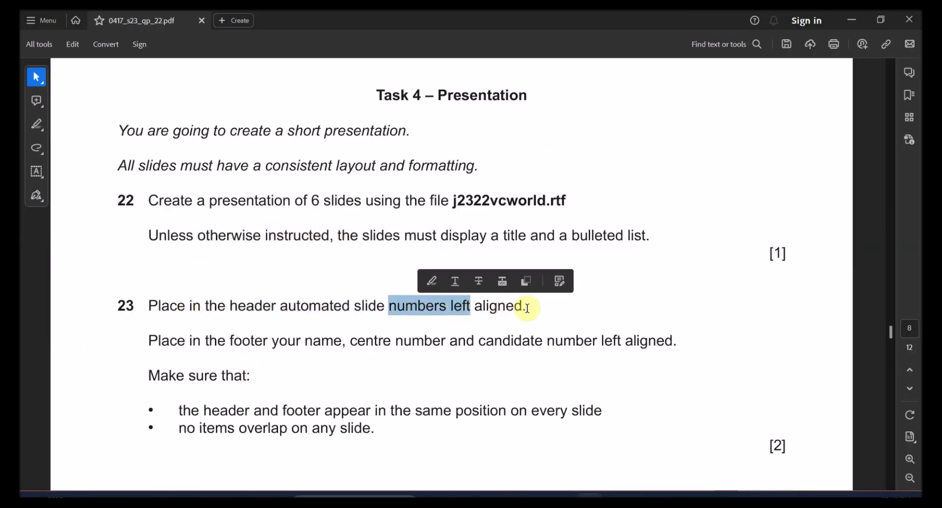
left_click_drag(525, 308, 451, 305)
left_click(469, 281)
scroll(278, 307, "down", 1)
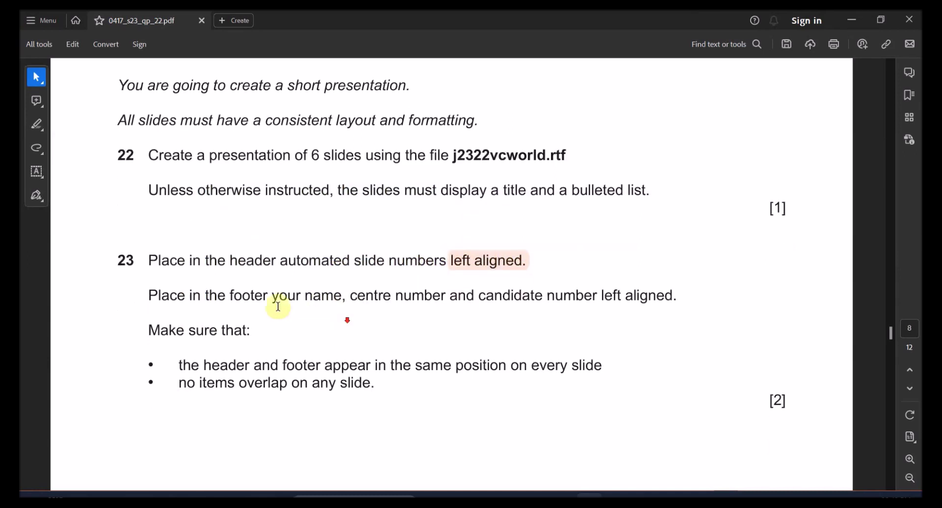
Highlight the words "header" and "footer" in the first two instructions of question 23.
double_click(247, 261)
left_click(261, 239)
double_click(250, 295)
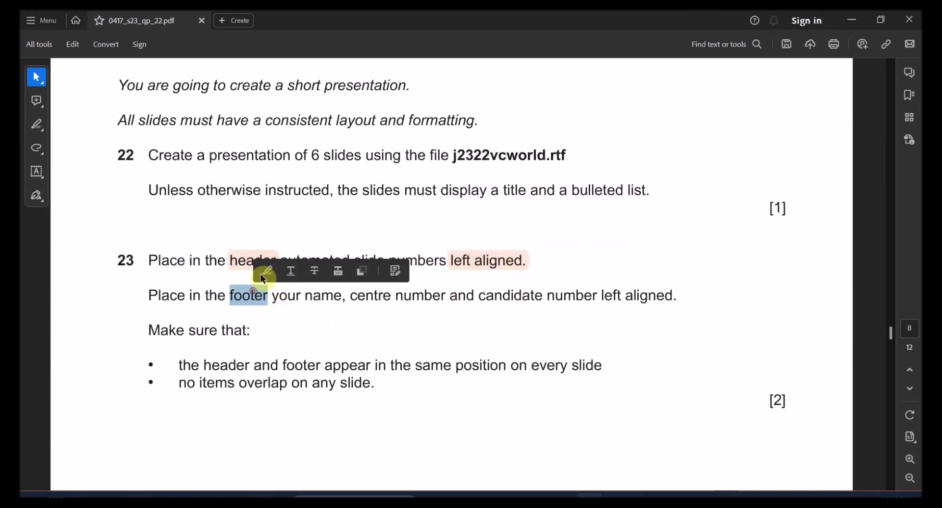
left_click(261, 269)
Highlight "name, centre number and candidate" and "left aligned." in question 23's footer instruction.
left_click_drag(335, 297, 505, 300)
left_click(521, 270)
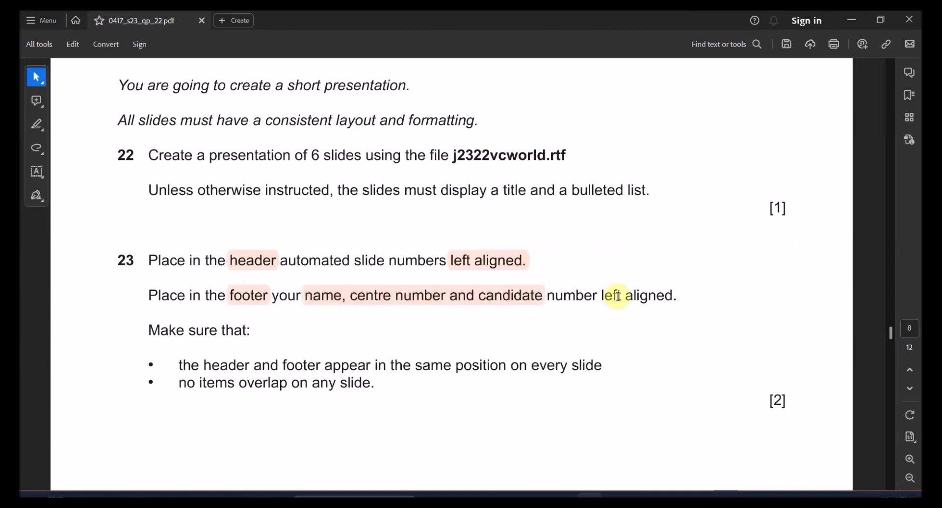
double_click(616, 296)
left_click_drag(677, 296, 617, 297)
left_click(617, 276)
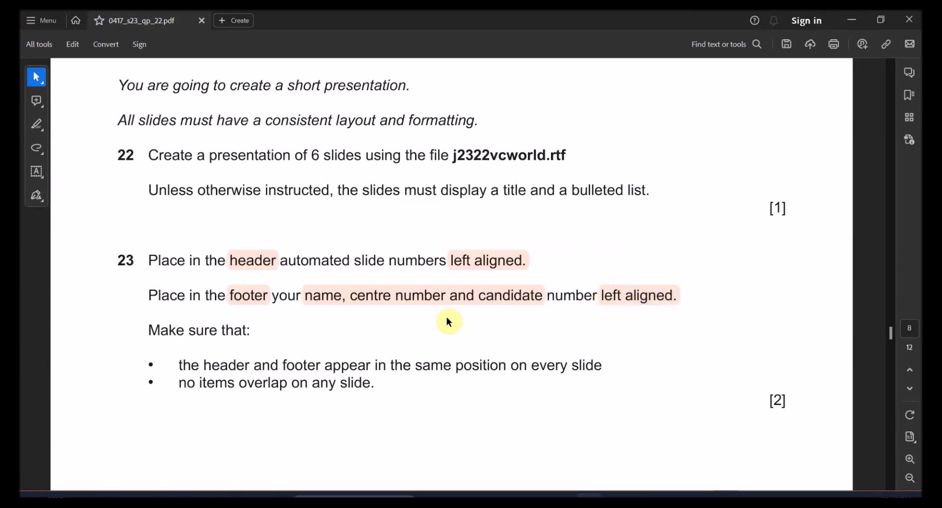
key("alt+Tab")
key("alt+Tab")
scroll(274, 283, "down", 1)
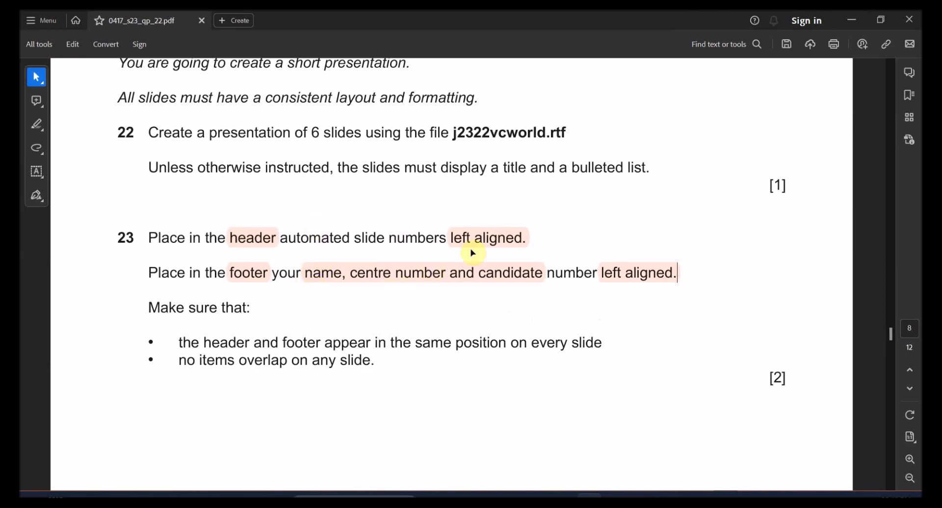
scroll(480, 255, "up", 1)
Switch to PowerPoint, open the top-level slide master and bring up the Header and Footer settings.
key("alt+Tab")
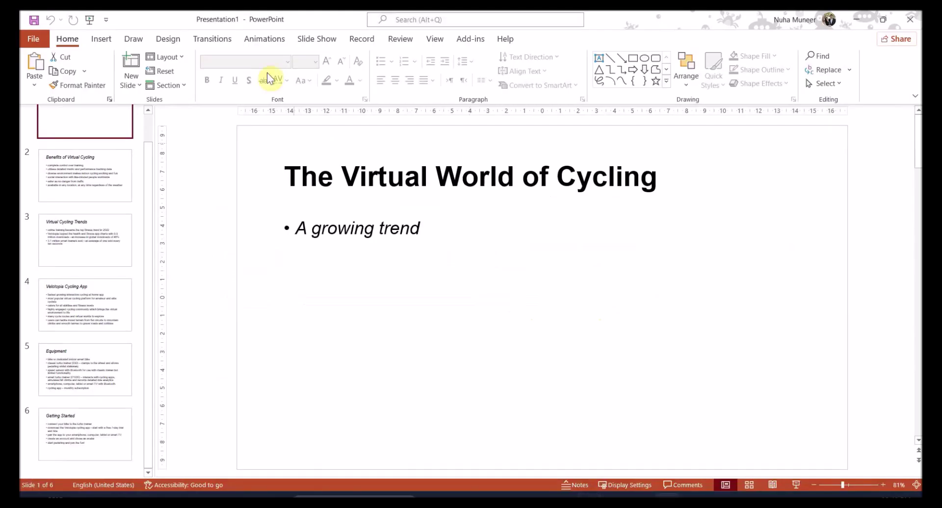
left_click(435, 38)
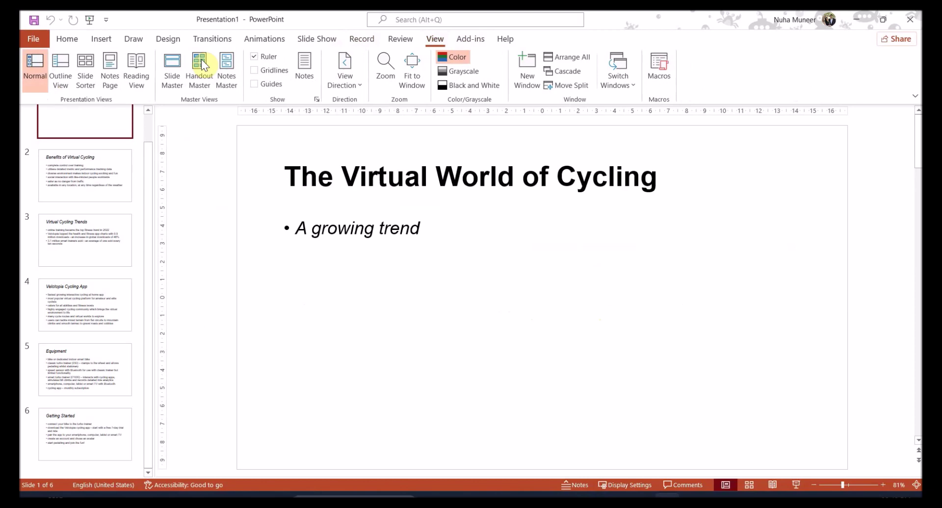
left_click(166, 79)
scroll(112, 229, "up", 10)
left_click(91, 157)
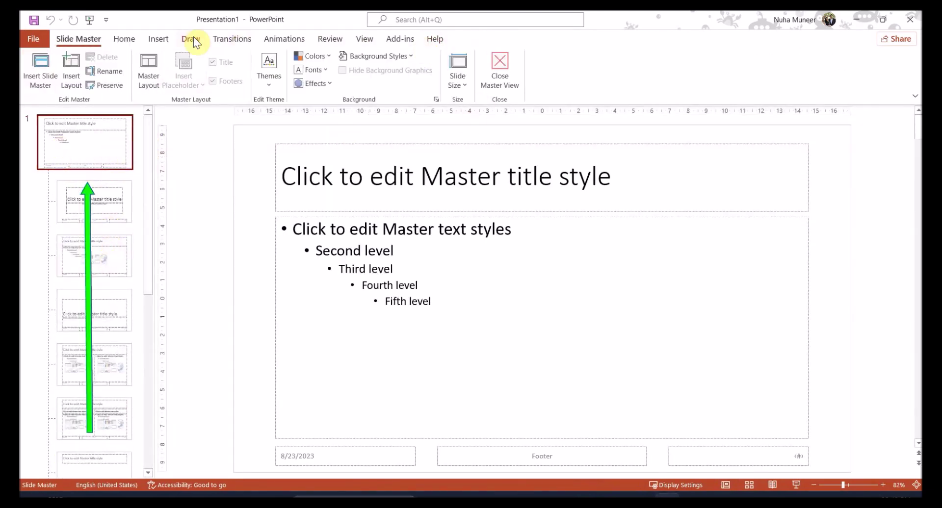
left_click(131, 39)
left_click(158, 39)
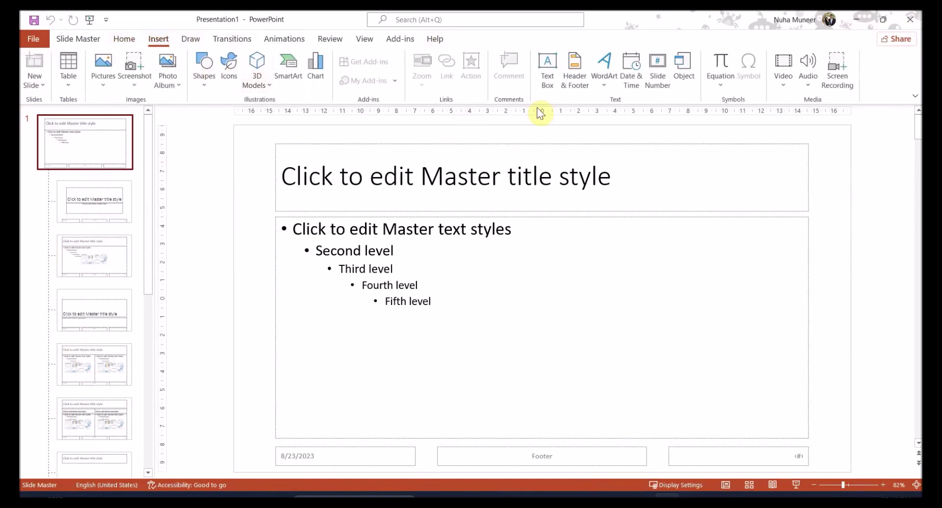
left_click(576, 71)
Switch to the exam paper in Acrobat and highlight "slide numbers" in question 23's header instruction.
key("alt+Tab")
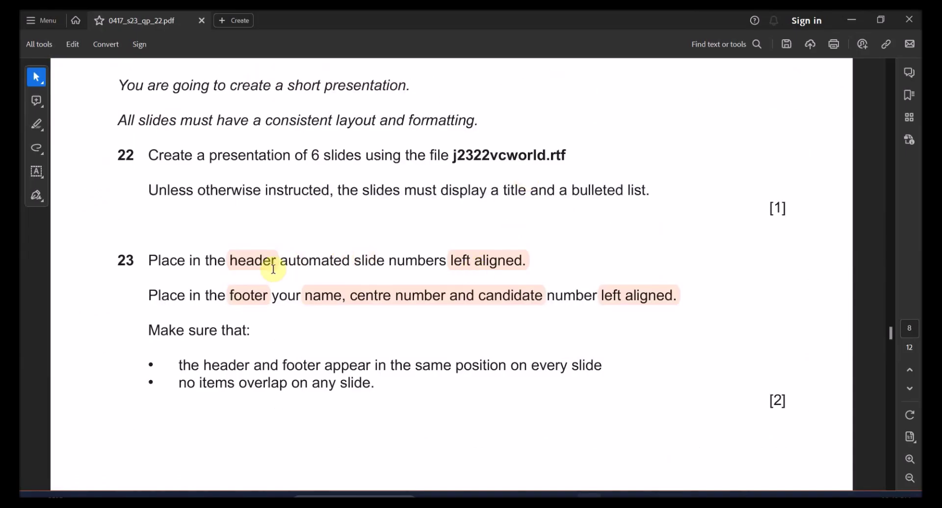
left_click(266, 266)
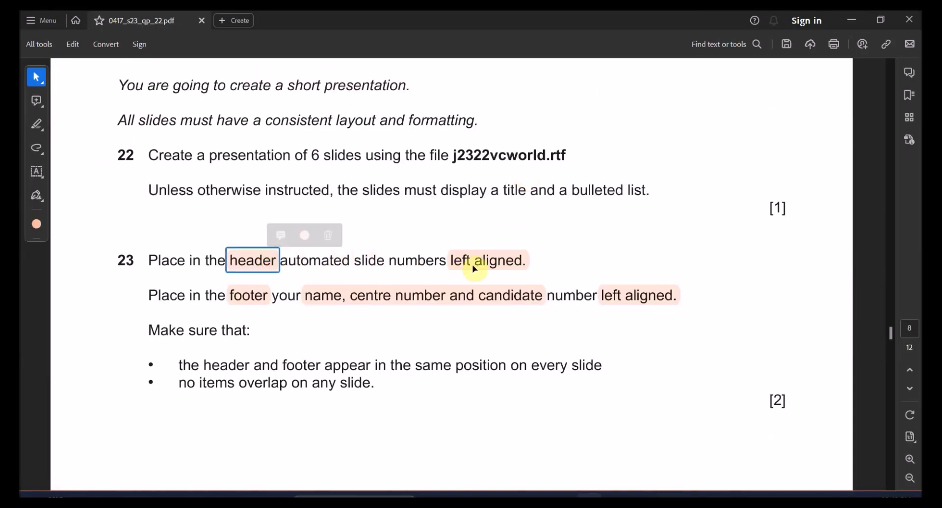
left_click_drag(355, 260, 447, 260)
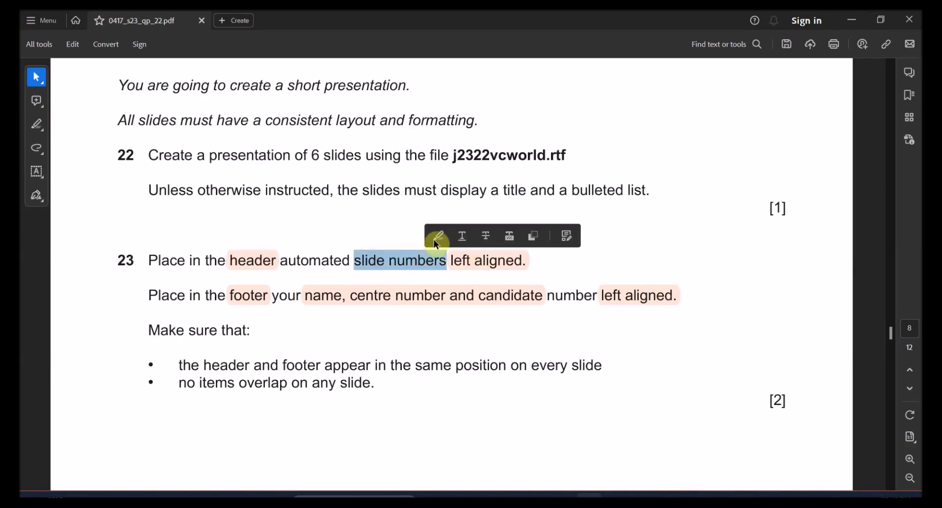
left_click(436, 235)
Back in PowerPoint, apply the slide number and a footer with the name, centre number and candidate number to all slides.
key("alt+Tab")
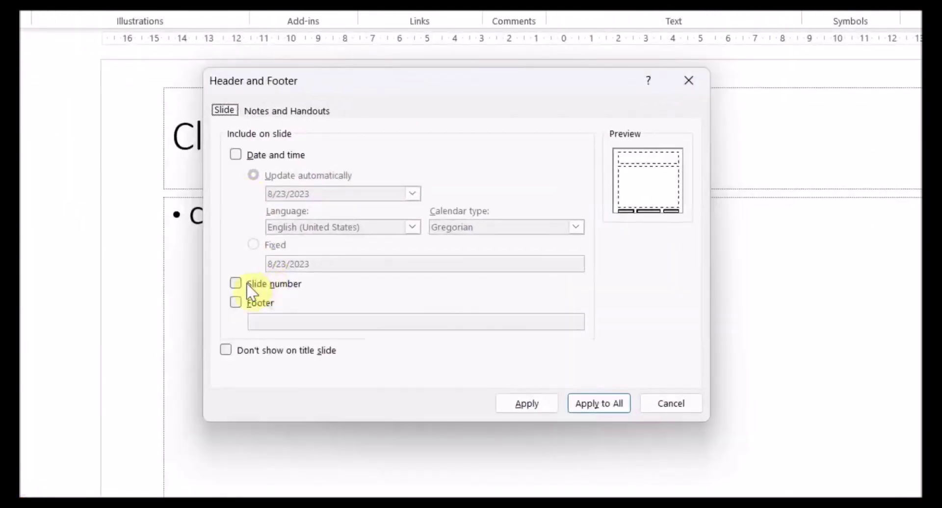
left_click(301, 275)
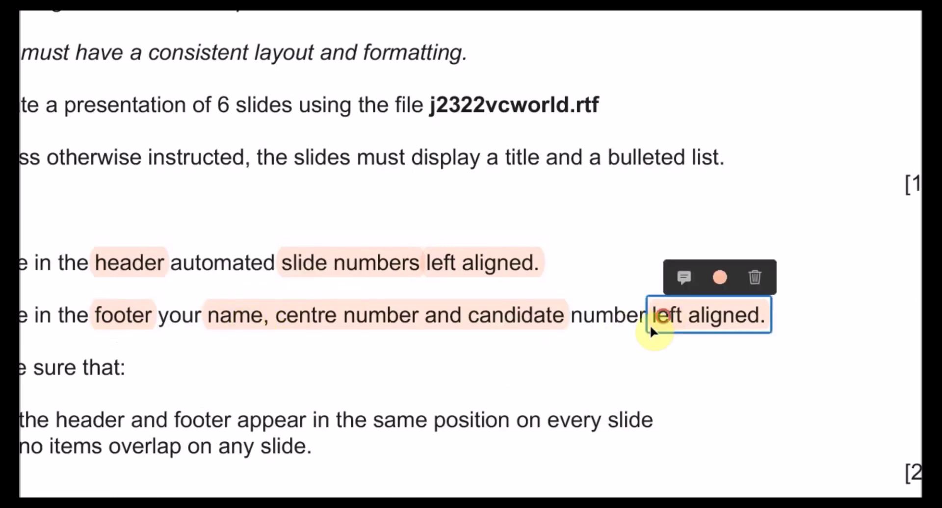
key("alt+Tab")
left_click(257, 314)
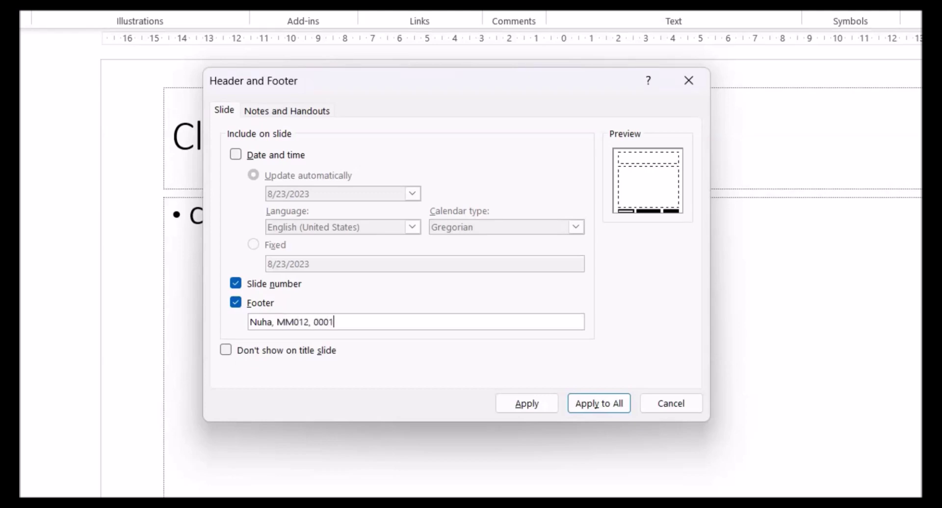
left_click(599, 404)
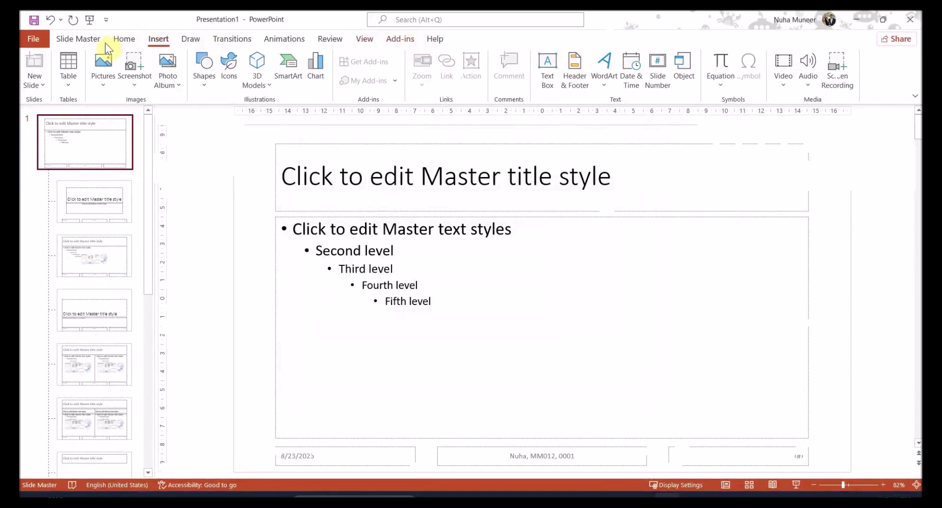
Close the master view and check where the footer and slide number sit on slide 1.
left_click(88, 39)
left_click(498, 60)
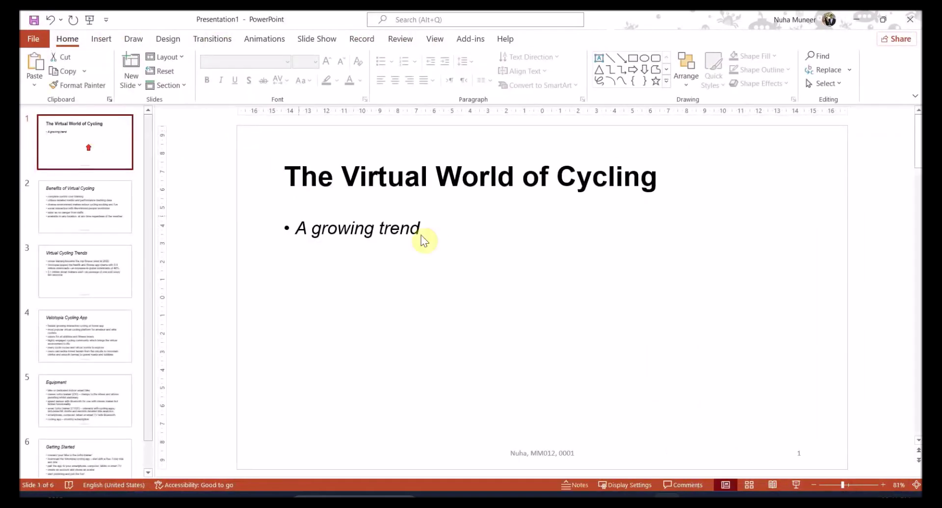
left_click(566, 453)
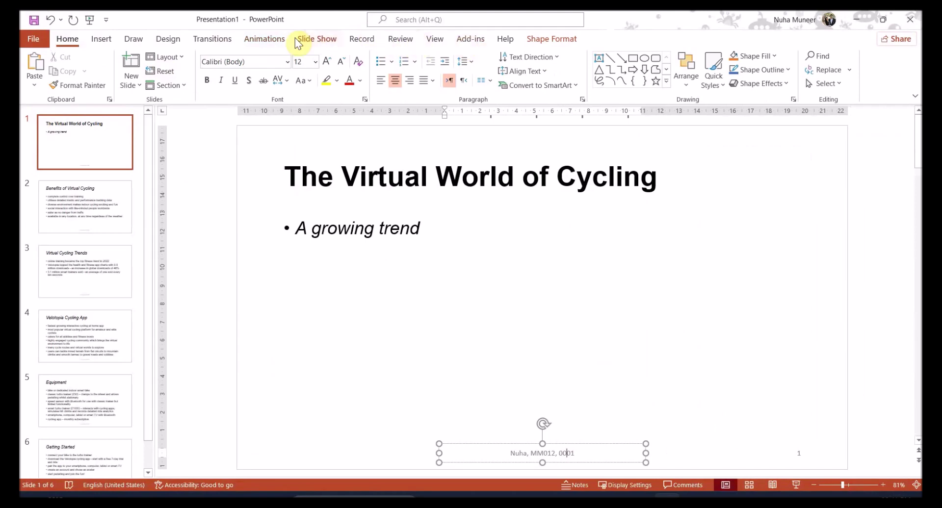
Reopen the top-level slide master, narrow the slide number placeholder and place it in the slide's upper-left corner.
left_click(434, 41)
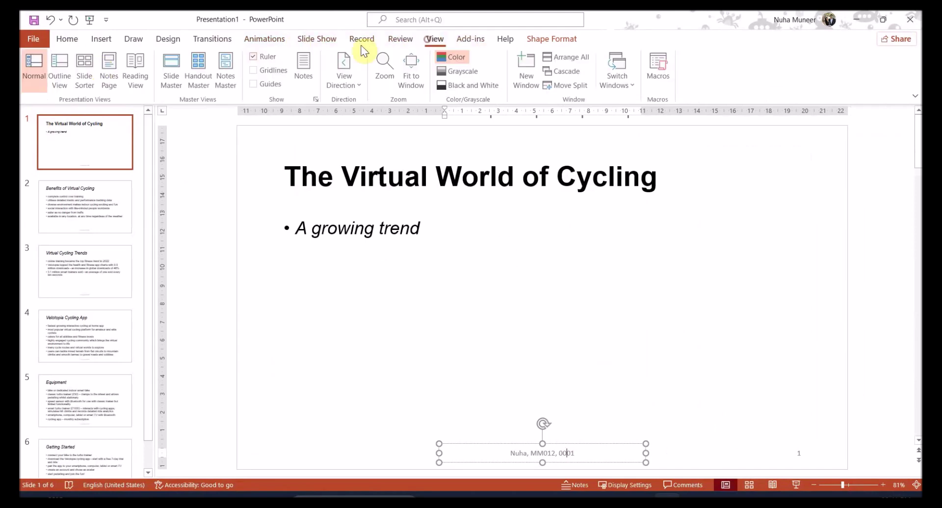
left_click(179, 71)
scroll(102, 189, "up", 2)
left_click(96, 147)
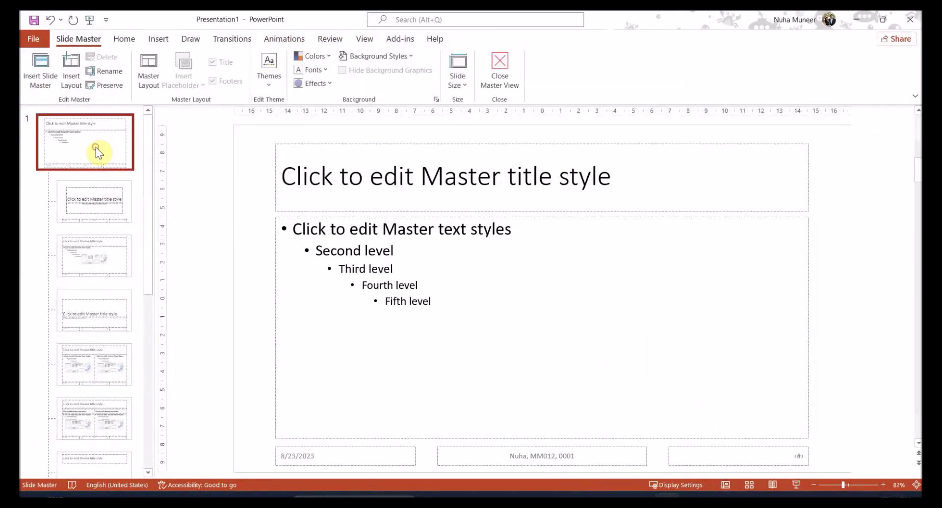
left_click(132, 40)
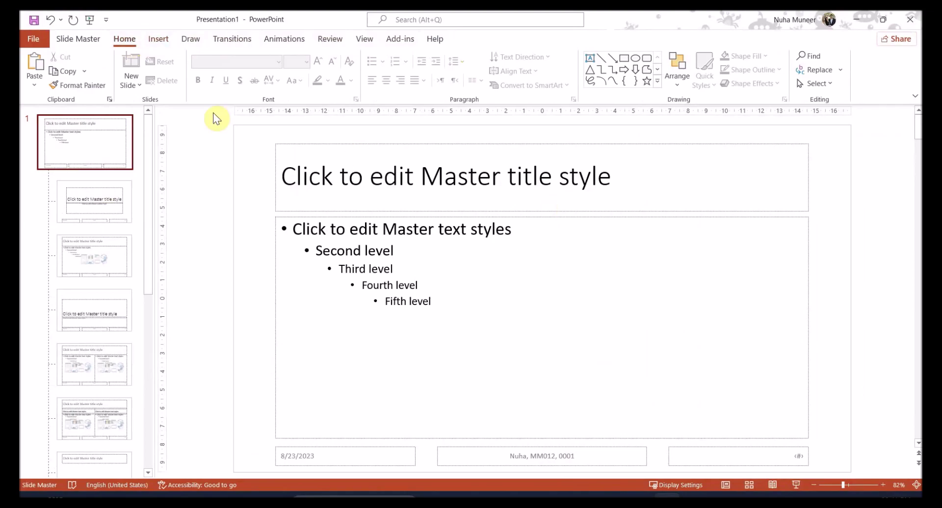
key("alt+Tab")
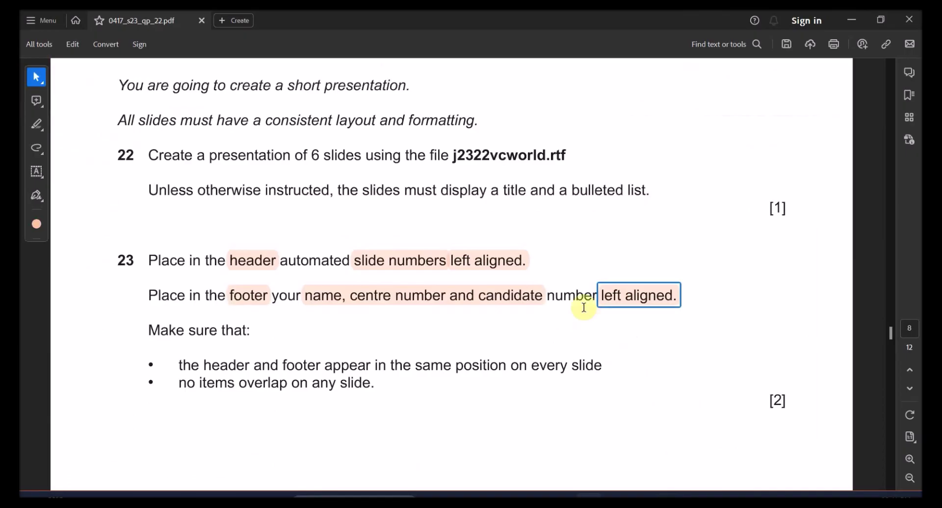
key("alt+Tab")
left_click(732, 459)
key("alt+Tab")
key("alt+Tab")
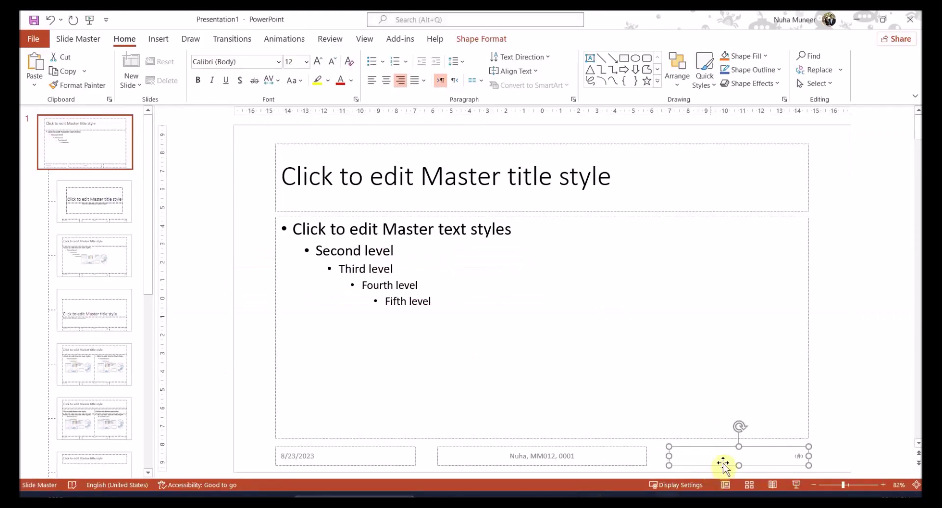
left_click_drag(670, 457, 256, 151)
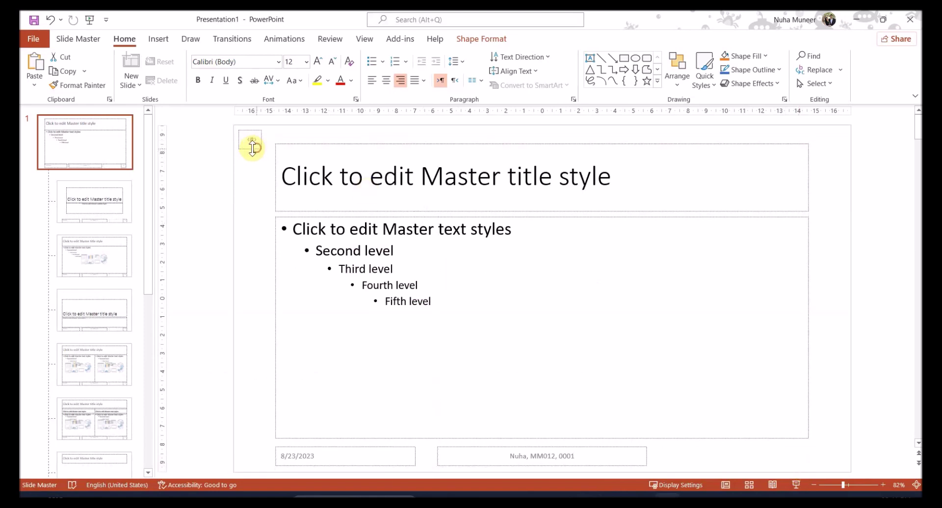
Recheck question 23's footer instruction in Acrobat, and move the date placeholder to the lower-right of the slide master.
key("alt+Tab")
left_click(259, 305)
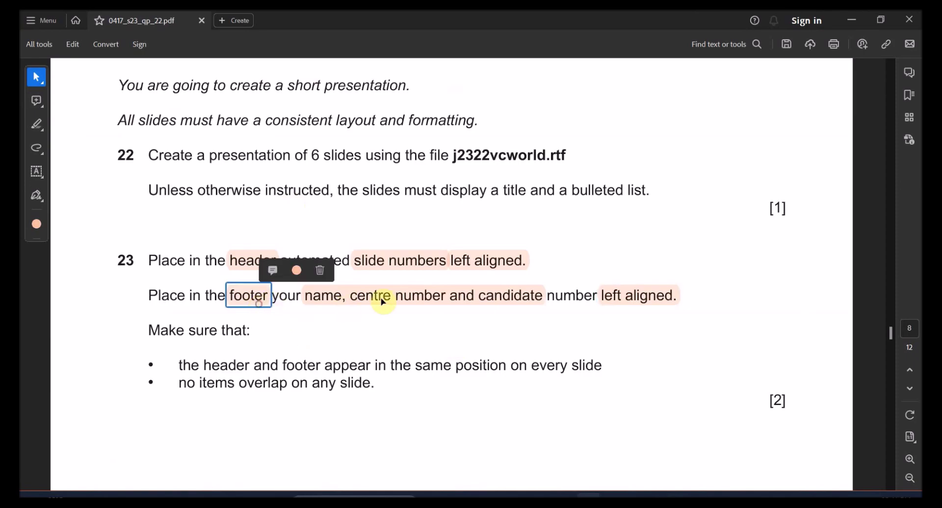
left_click(642, 296)
key("alt+Tab")
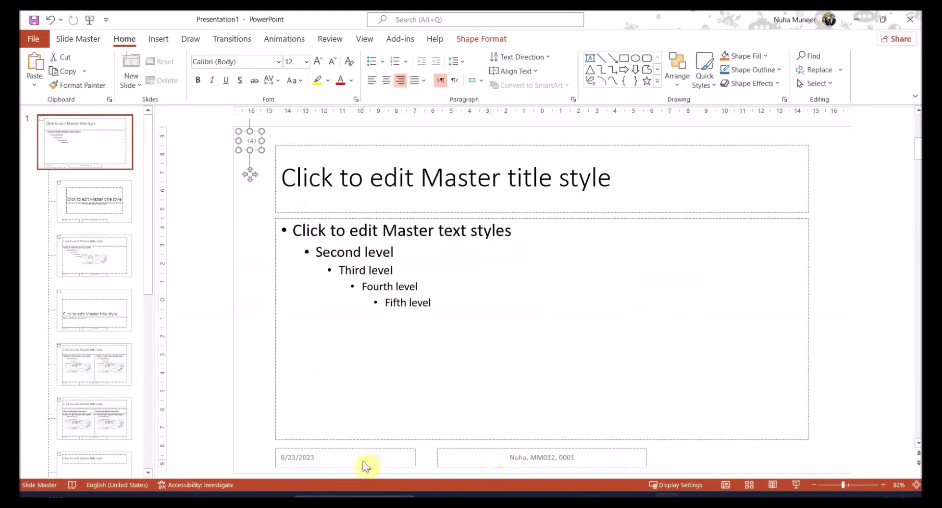
left_click_drag(365, 469, 758, 464)
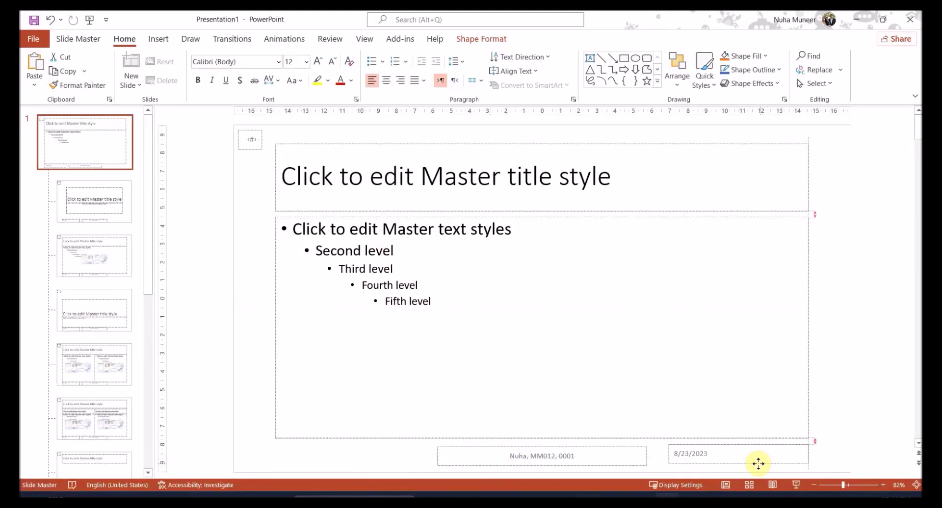
Narrow the footer placeholder, left-align it in the master's lower-left corner, and left-align the slide number.
left_click(641, 458)
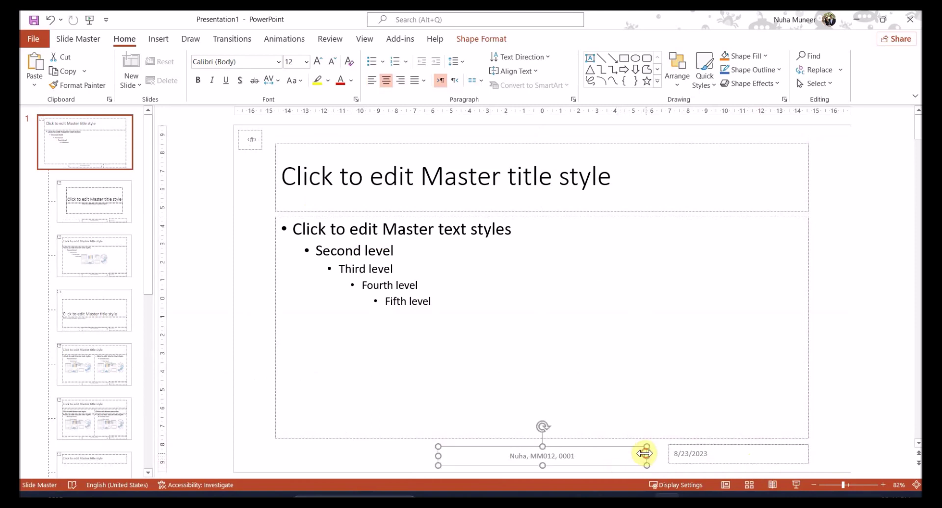
left_click_drag(646, 454, 577, 454)
left_click(372, 80)
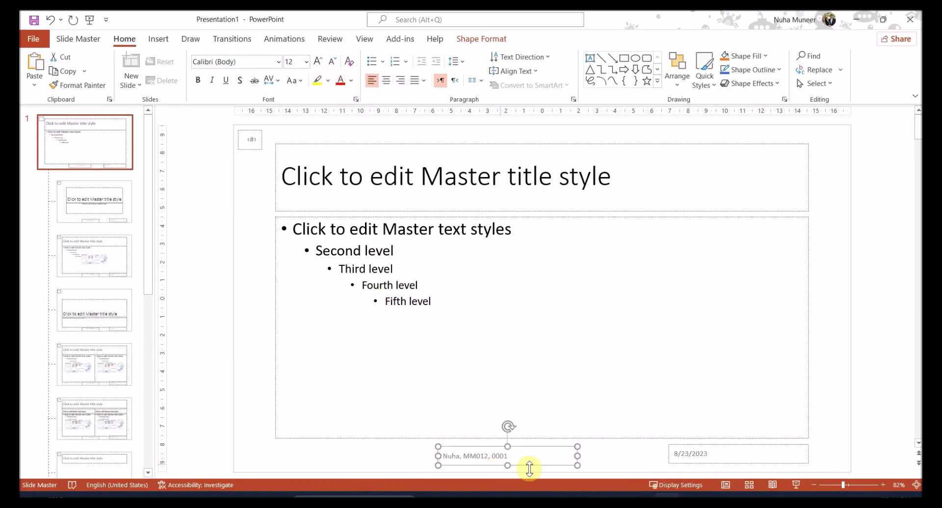
left_click_drag(540, 465, 346, 466)
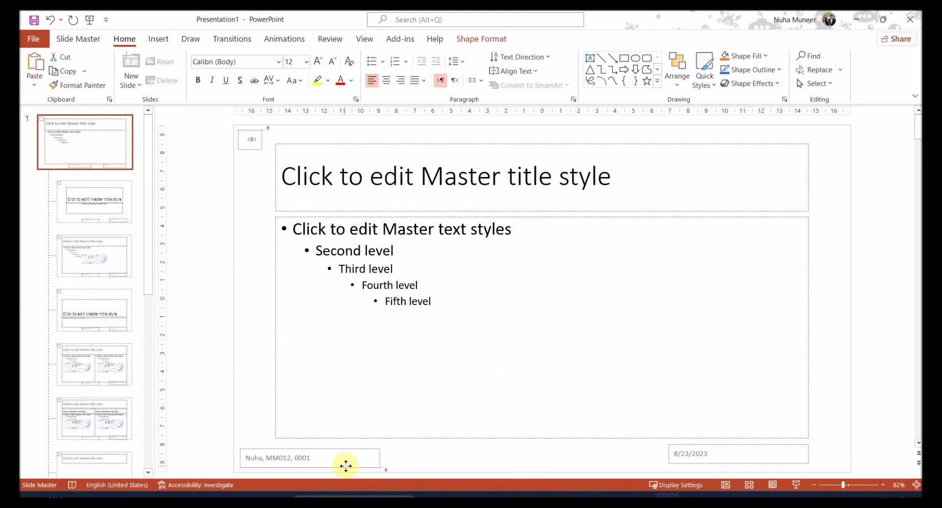
left_click(251, 138)
left_click(231, 326)
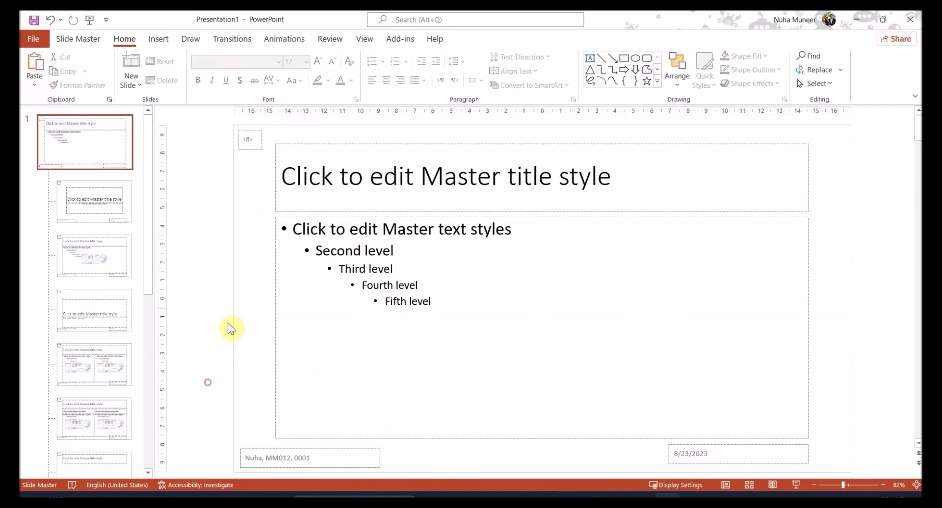
Close the master view and check the header and footer on slides 2 to 5.
left_click(78, 40)
left_click(494, 74)
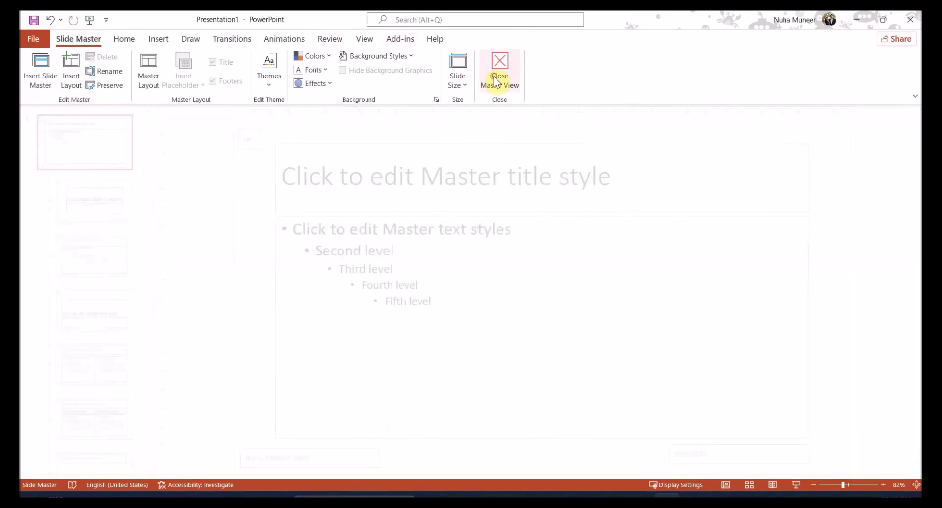
left_click(64, 184)
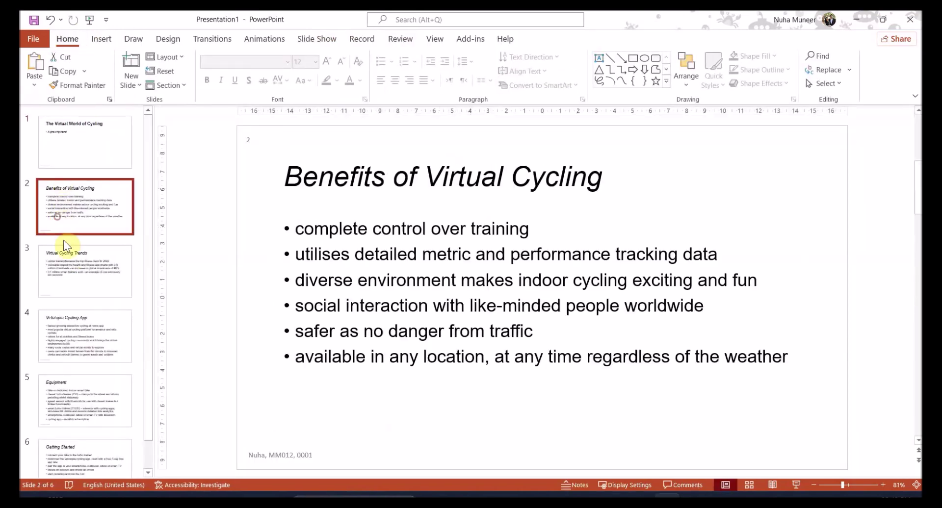
left_click(64, 248)
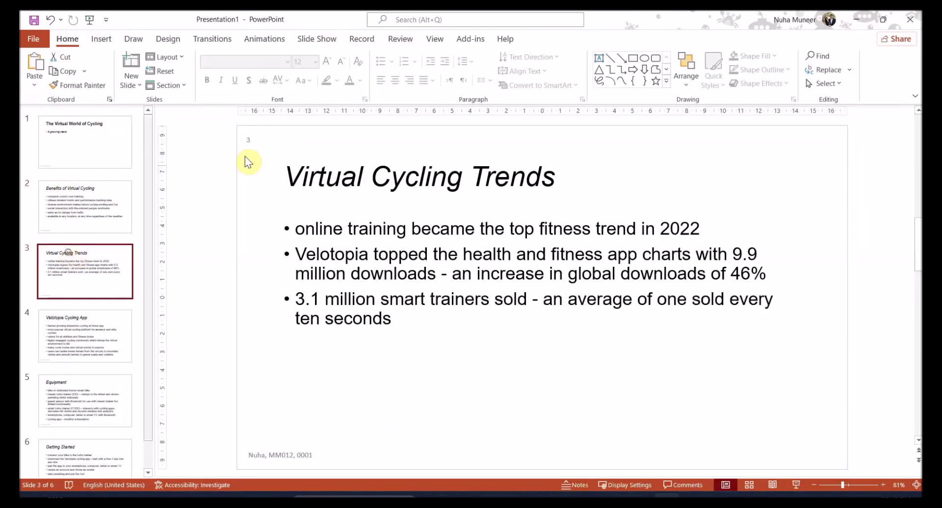
left_click(63, 314)
left_click(90, 385)
Switch to the exam paper and review question 23's conditions on header and footer position and overlapping items.
key("alt+Tab")
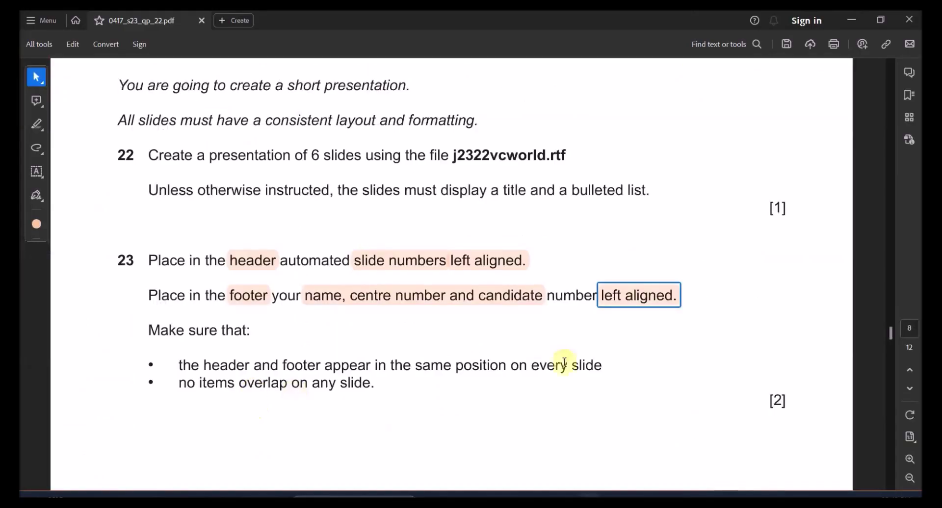
scroll(343, 372, "down", 1)
left_click_drag(205, 297, 492, 298)
left_click_drag(200, 315, 308, 315)
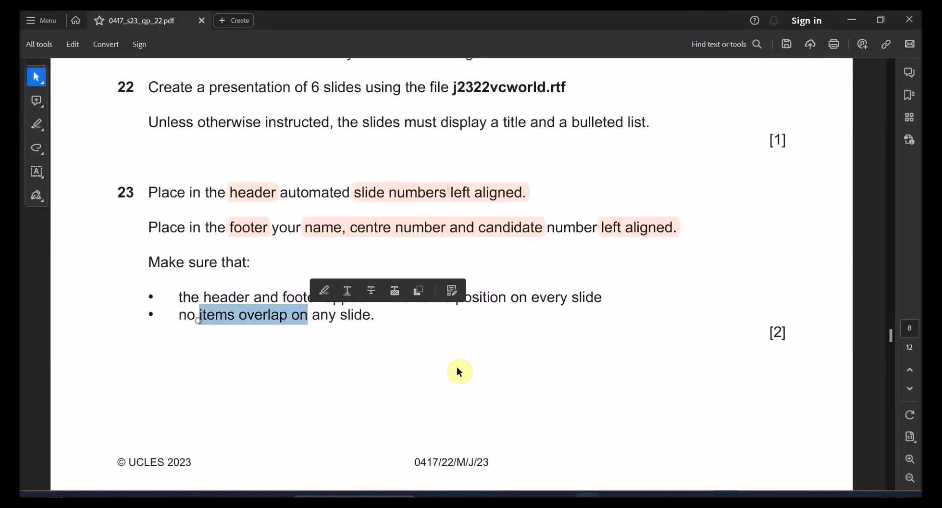
Highlight "vertical bar" and select "downloads for each app" in question 24 of the exam paper.
scroll(432, 415, "down", 8)
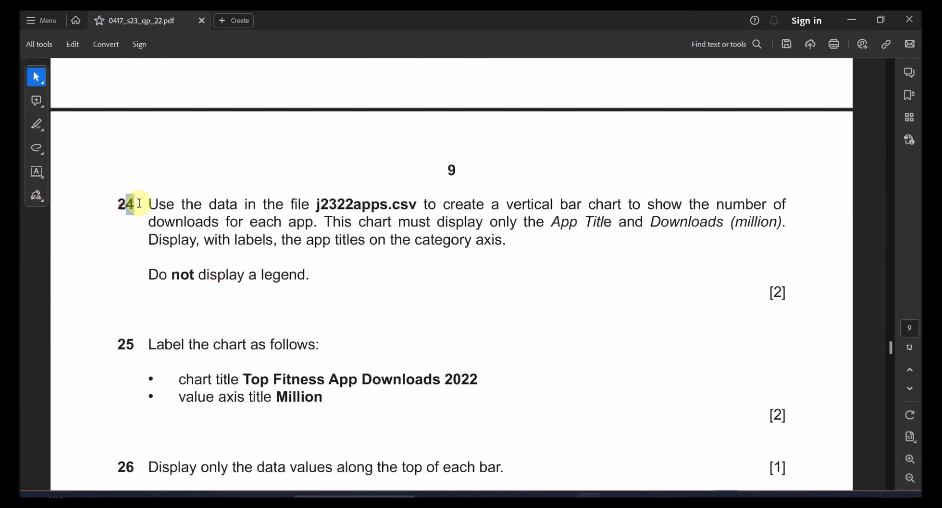
left_click_drag(140, 203, 138, 204)
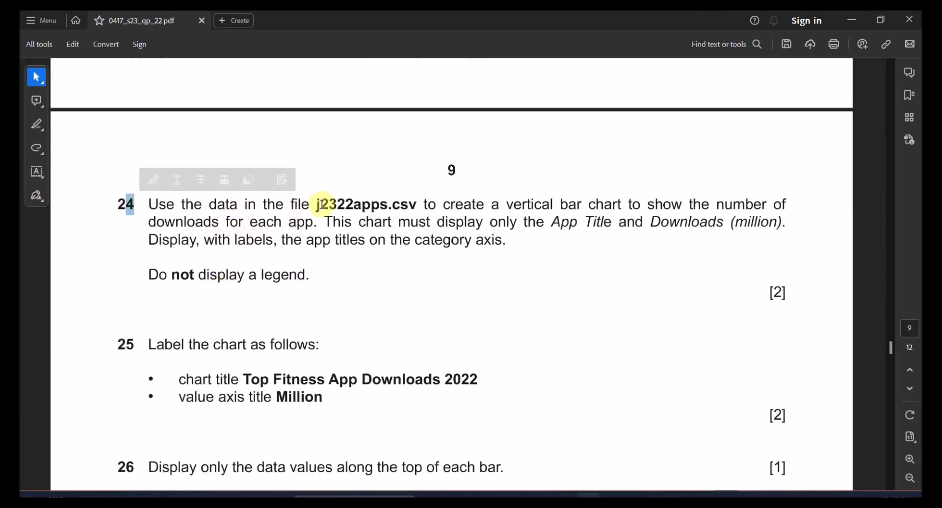
left_click_drag(319, 203, 508, 206)
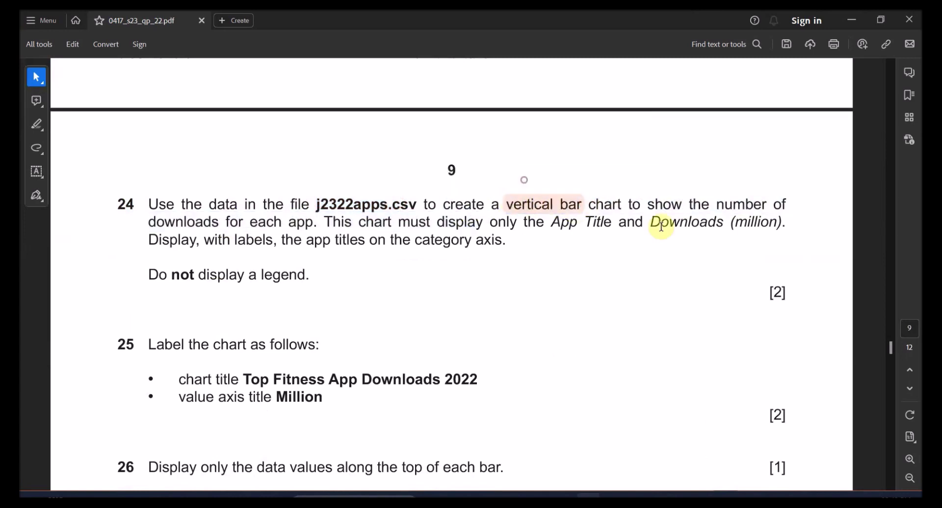
left_click_drag(150, 222, 313, 225)
key("alt+Tab")
key("alt+Tab")
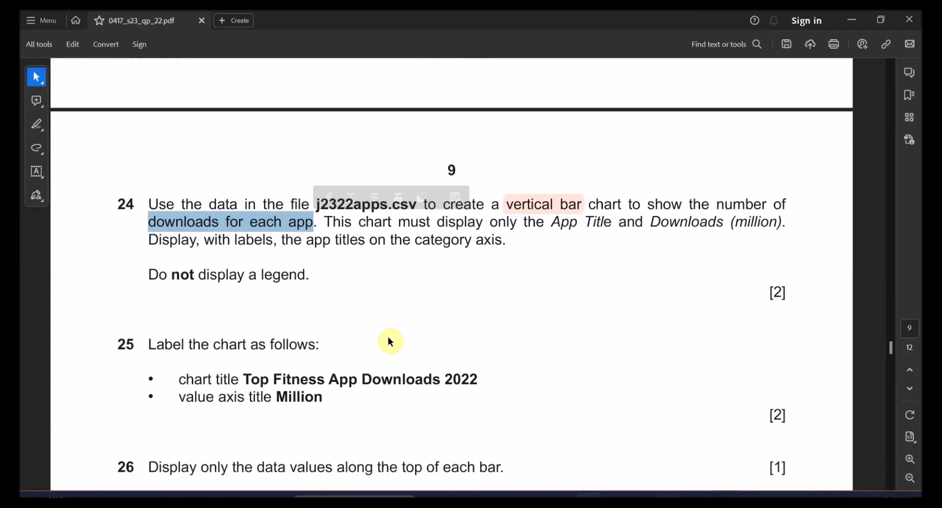
Find the data file named in question 24, j2322apps.csv, in the source files folder and open it in Excel.
left_click_drag(400, 205, 362, 206)
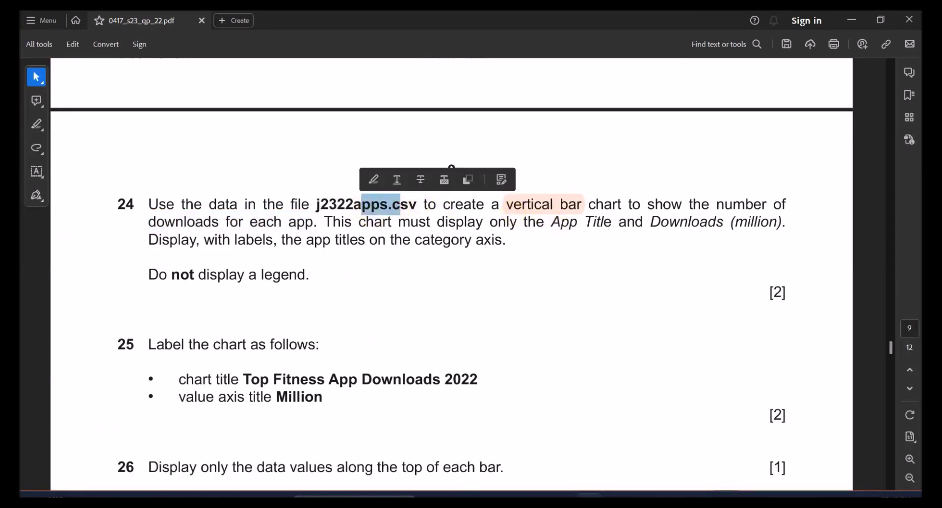
key("alt+Tab")
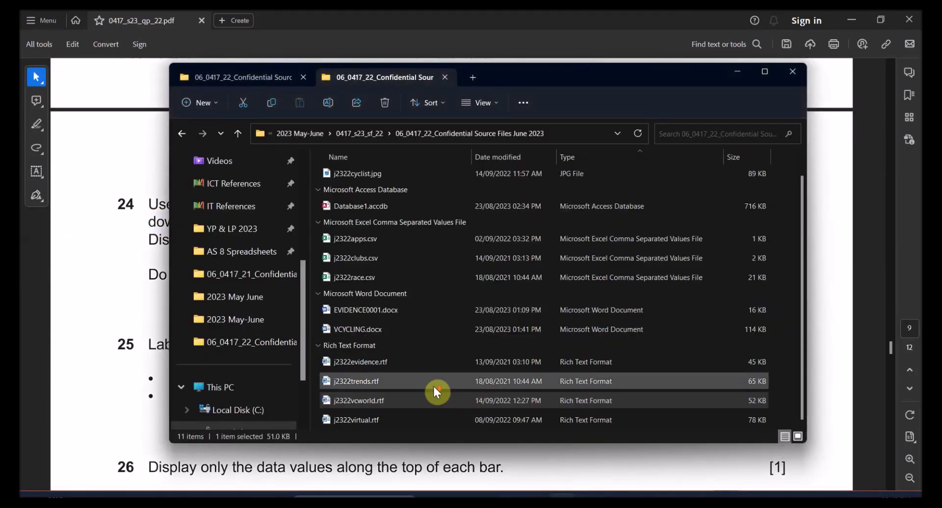
left_click(371, 241)
double_click(371, 241)
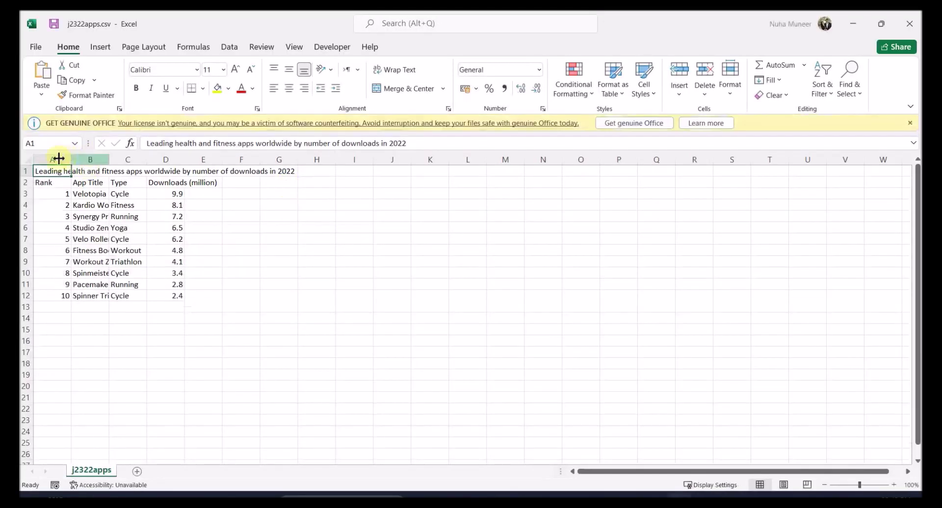
Fit all worksheet columns to the width of their contents.
left_click(31, 162)
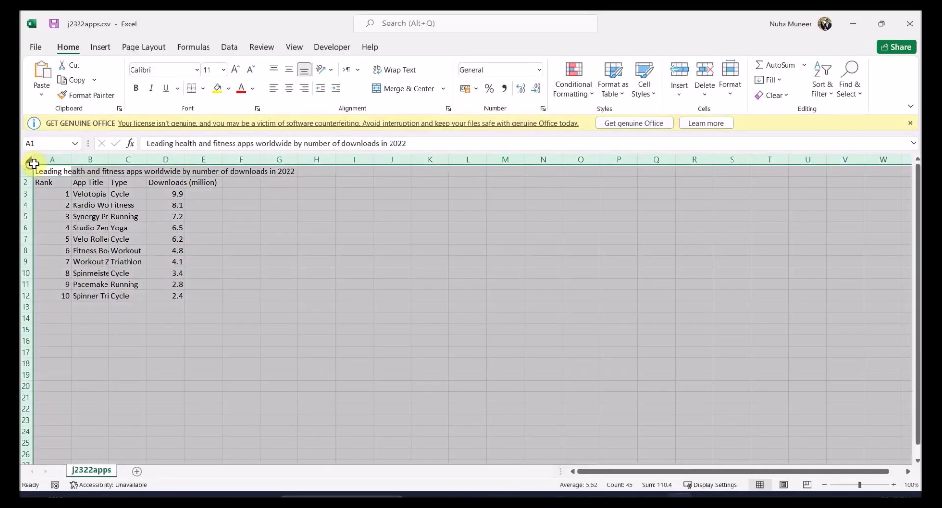
double_click(71, 160)
scroll(373, 275, "up", 1)
left_click(463, 385)
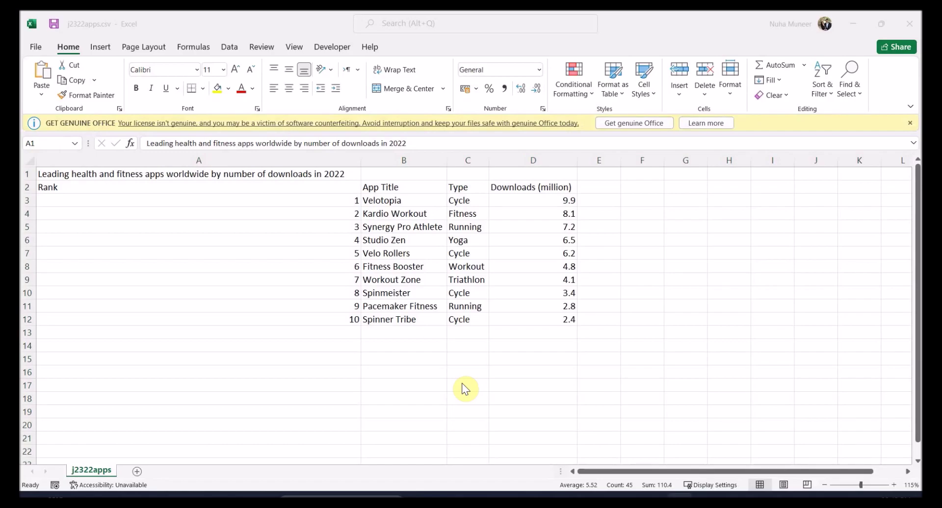
Switch to the exam paper and review which data and category axis labels question 24 requires for the chart.
key("alt+Tab")
left_click(570, 205)
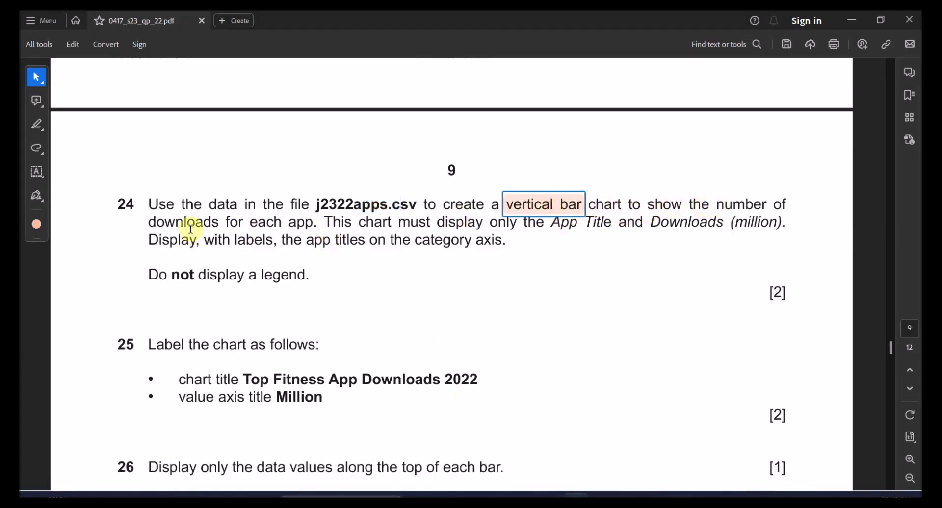
left_click_drag(201, 228, 758, 223)
left_click(612, 225)
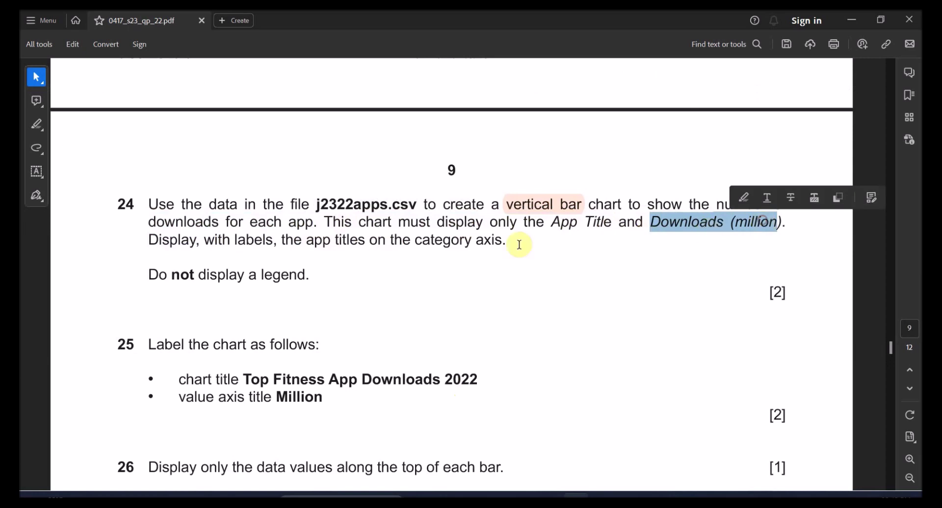
left_click_drag(235, 241, 364, 241)
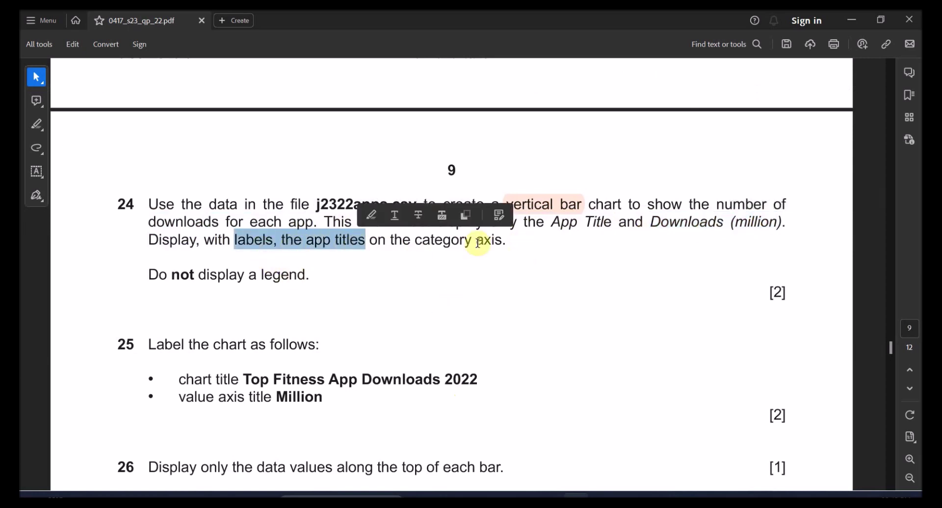
left_click(479, 242)
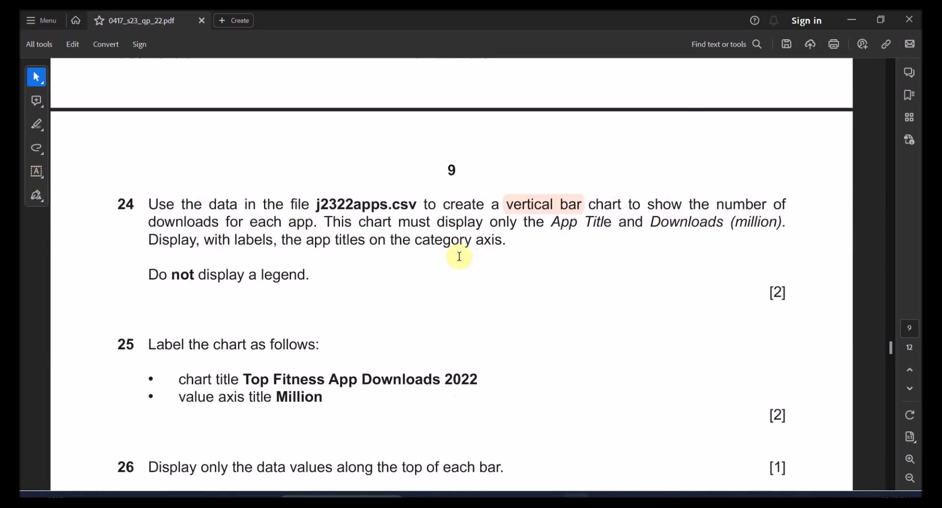
Insert a Clustered Column chart in Excel from the App Title and Downloads (million) data, B2:B12 and D2:D12, and shift it left.
key("alt+Tab")
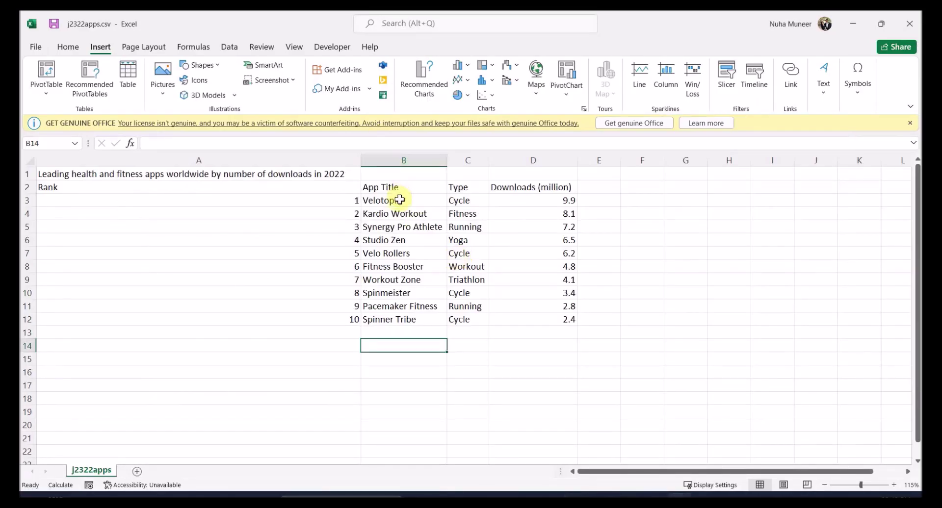
left_click_drag(385, 186, 393, 320)
left_click_drag(550, 187, 543, 314)
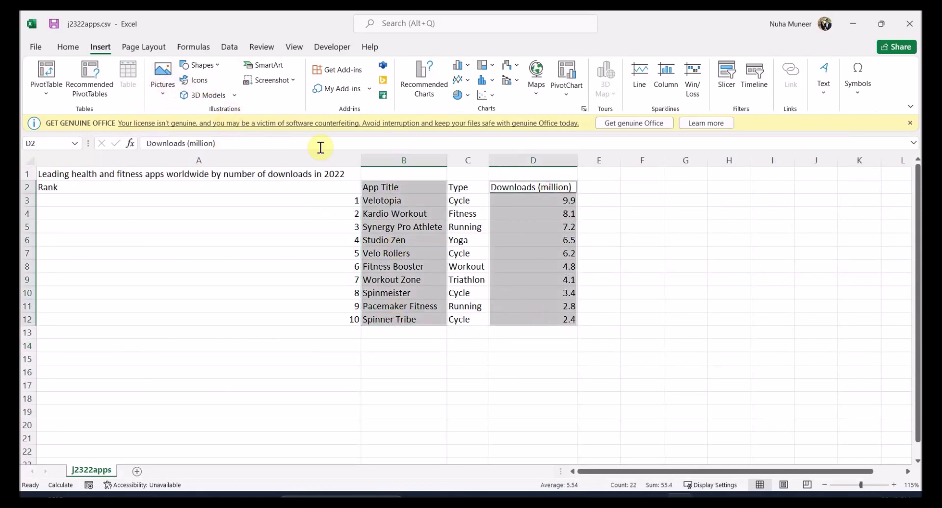
left_click(425, 88)
left_click(351, 213)
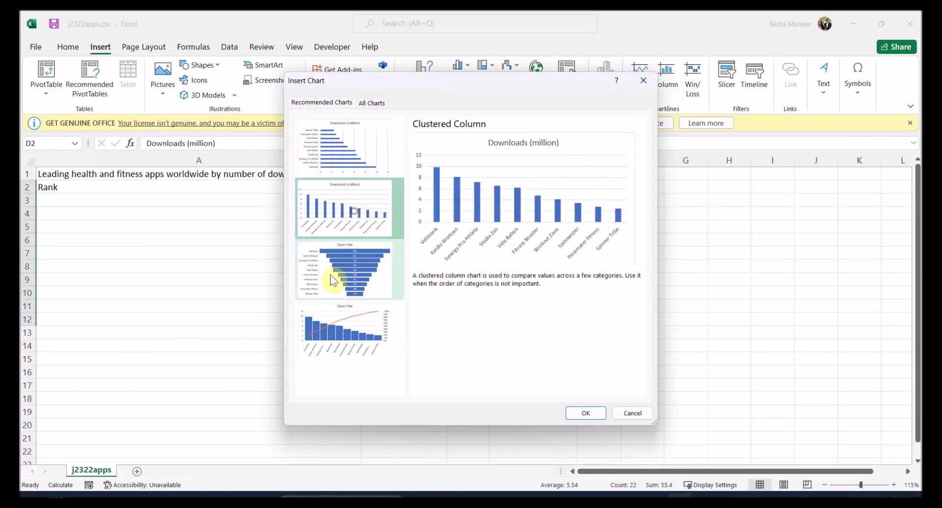
left_click(576, 414)
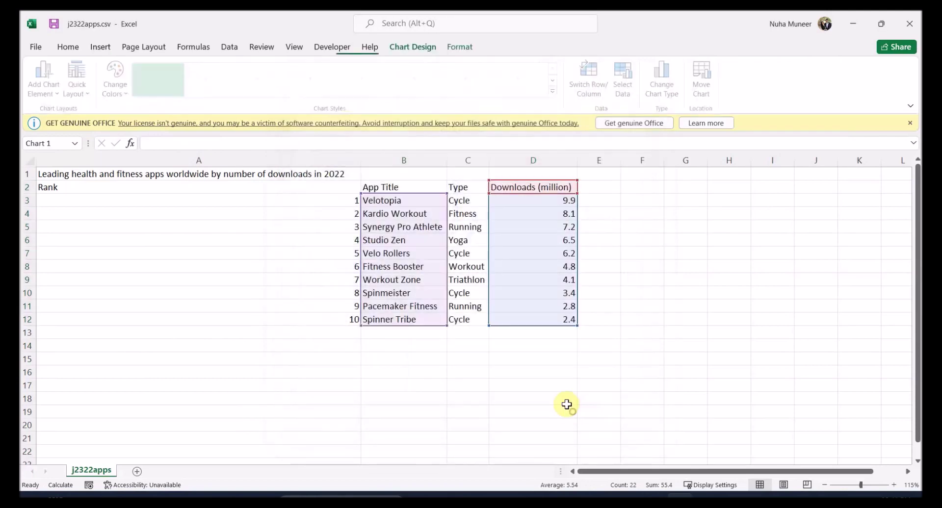
left_click_drag(553, 236, 371, 230)
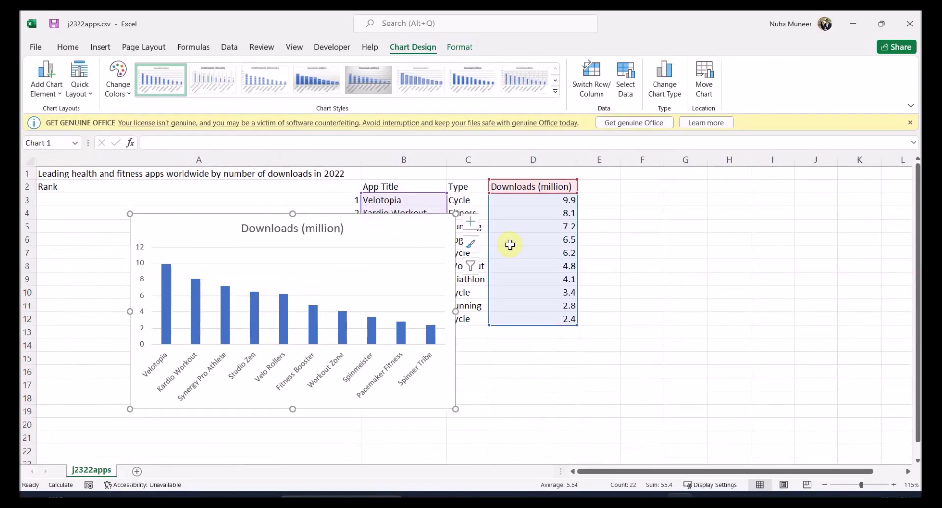
Compare the chart with question 24's conditions on the displayed data and the app titles on the category axis.
key("alt+Tab")
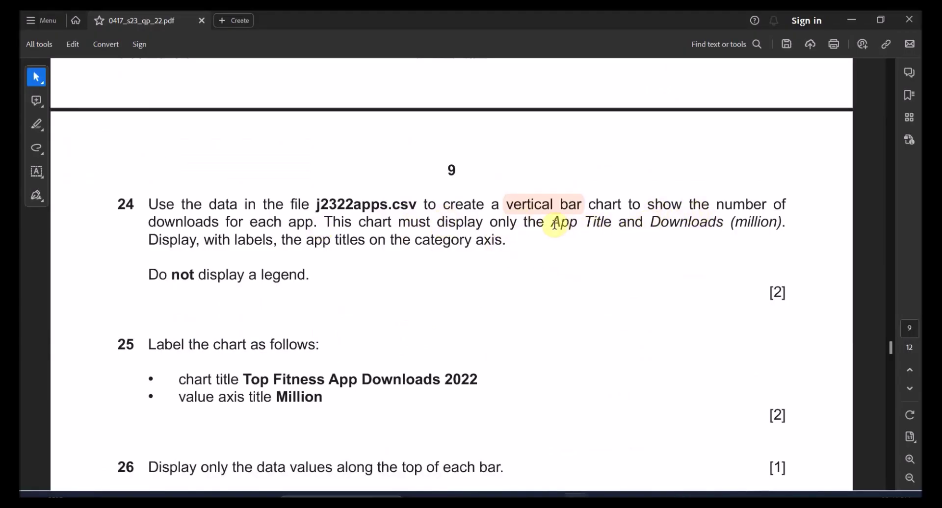
left_click_drag(400, 223, 496, 227)
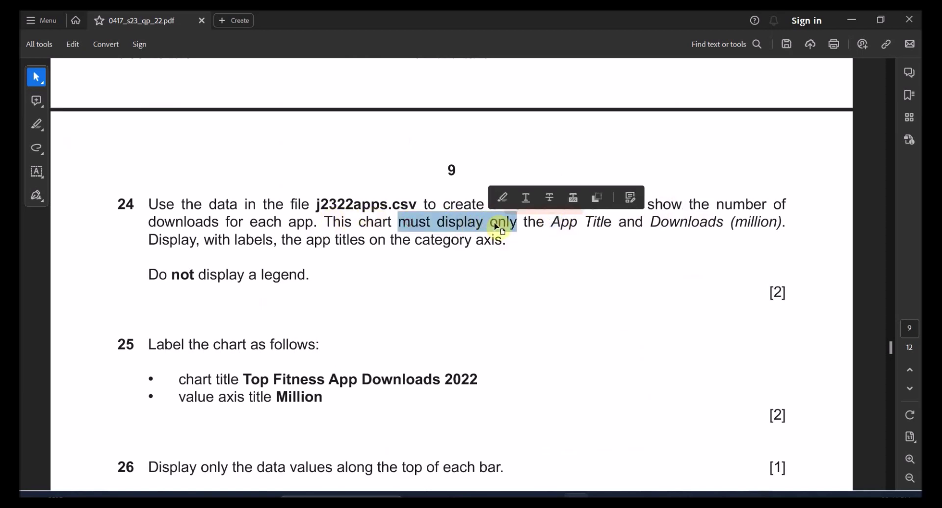
left_click(533, 223)
left_click_drag(574, 225, 611, 224)
key("alt+Tab")
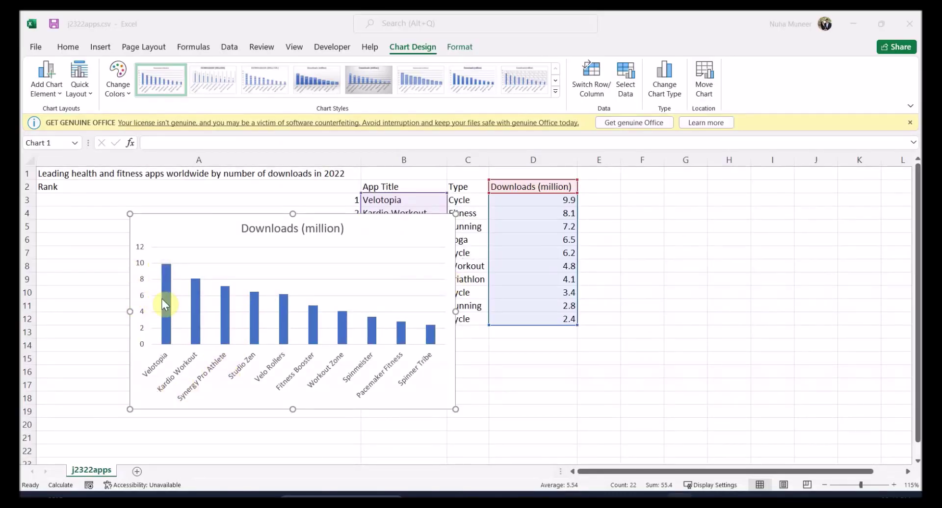
key("alt+Tab")
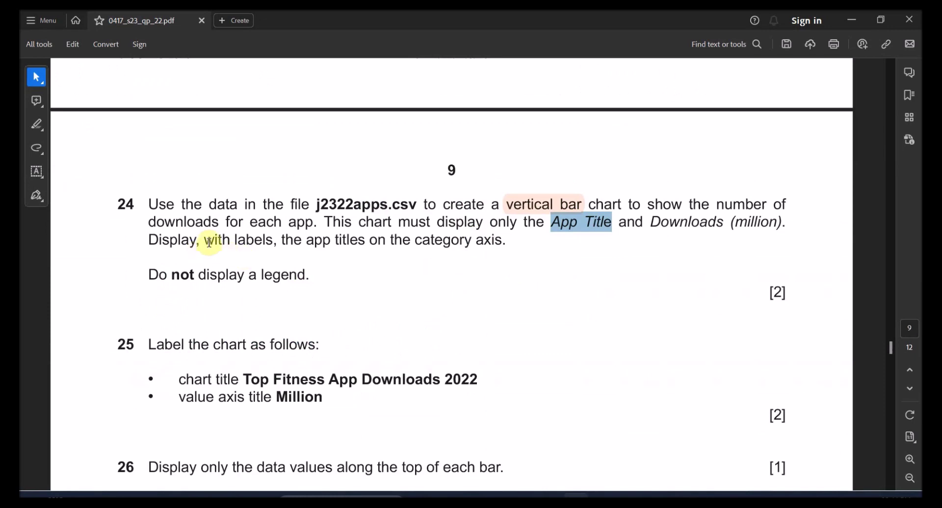
left_click_drag(209, 243, 372, 241)
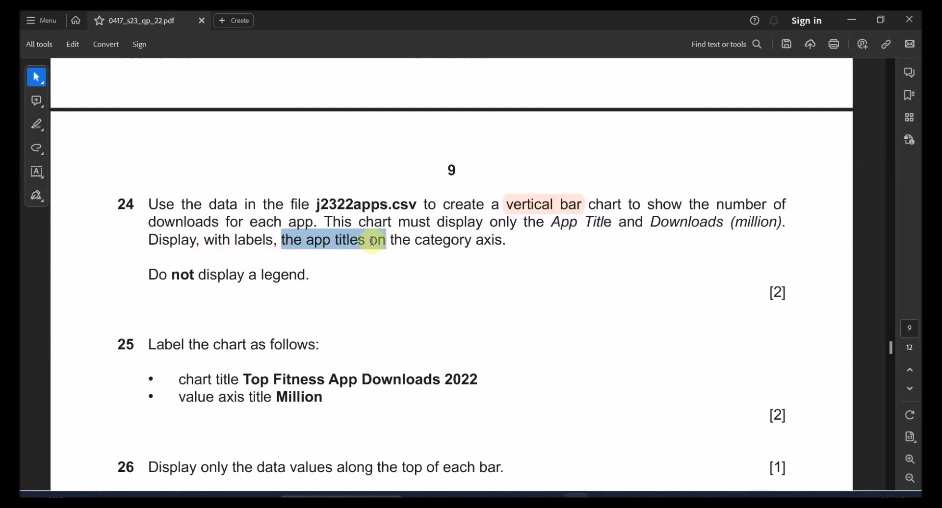
Add data labels to the bars of the downloads chart in Excel.
key("alt+Tab")
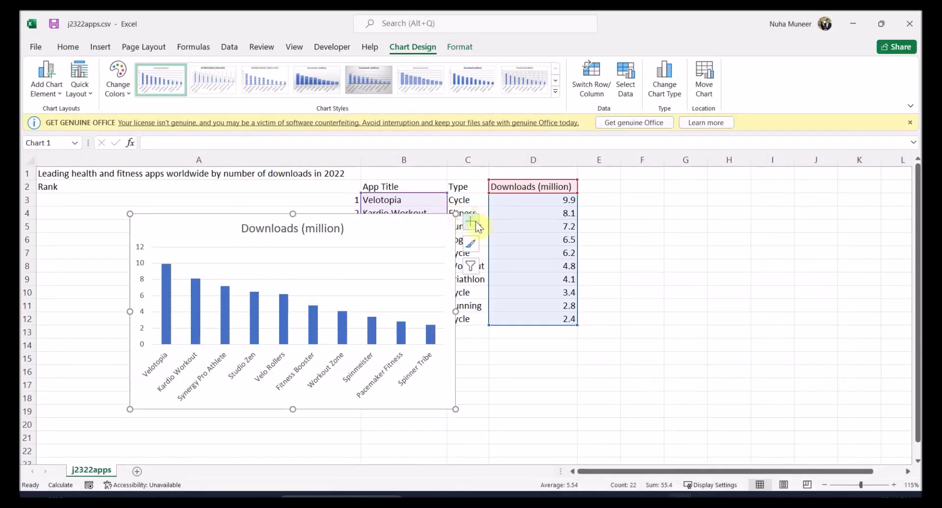
left_click(474, 225)
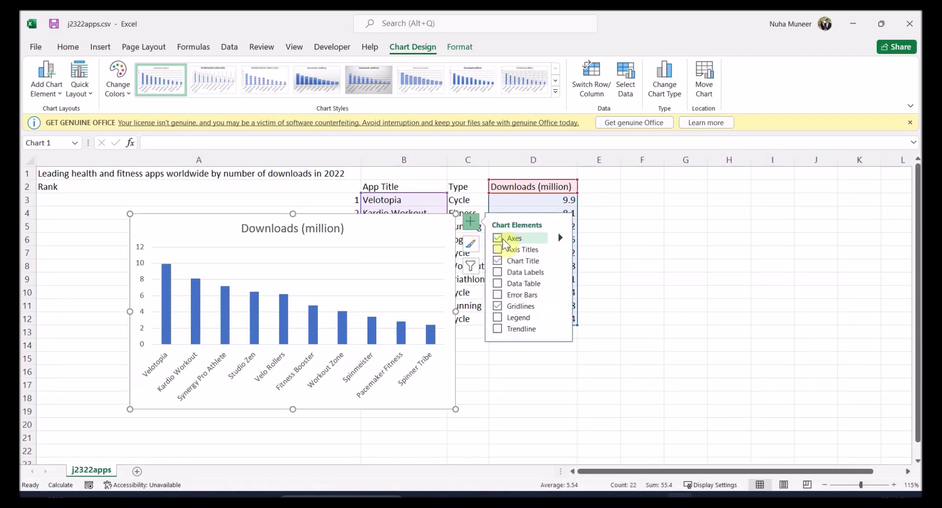
left_click(541, 271)
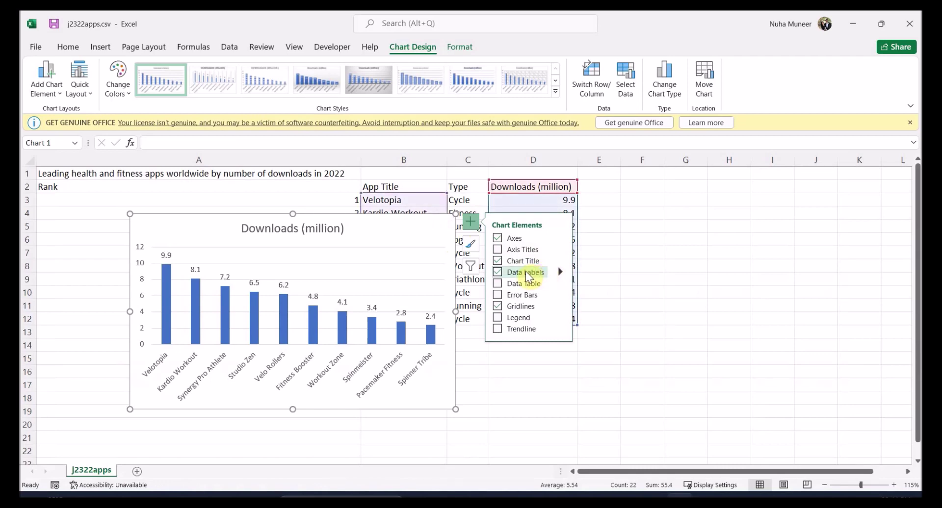
key("Escape")
Check the chart against question 24's no-legend condition and read question 25's labelling instruction in the exam paper.
key("alt+Tab")
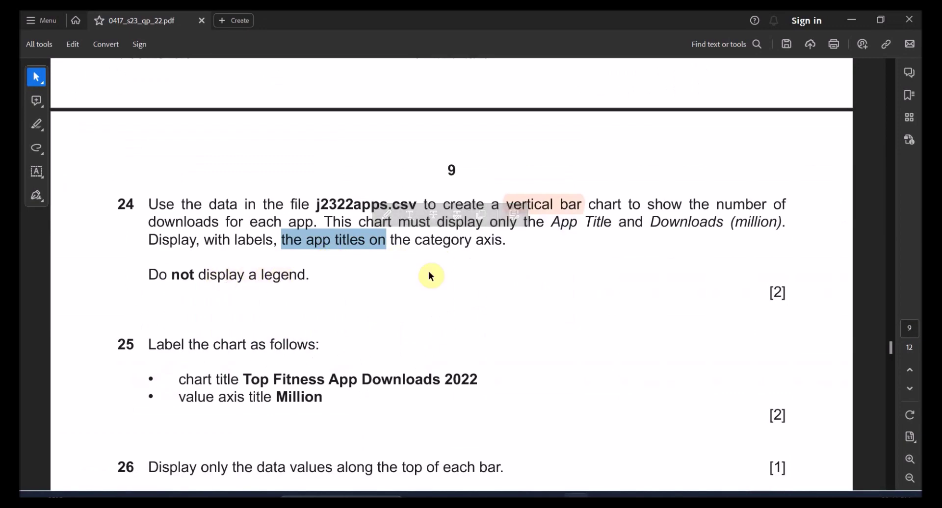
left_click_drag(197, 279, 299, 277)
key("alt+Tab")
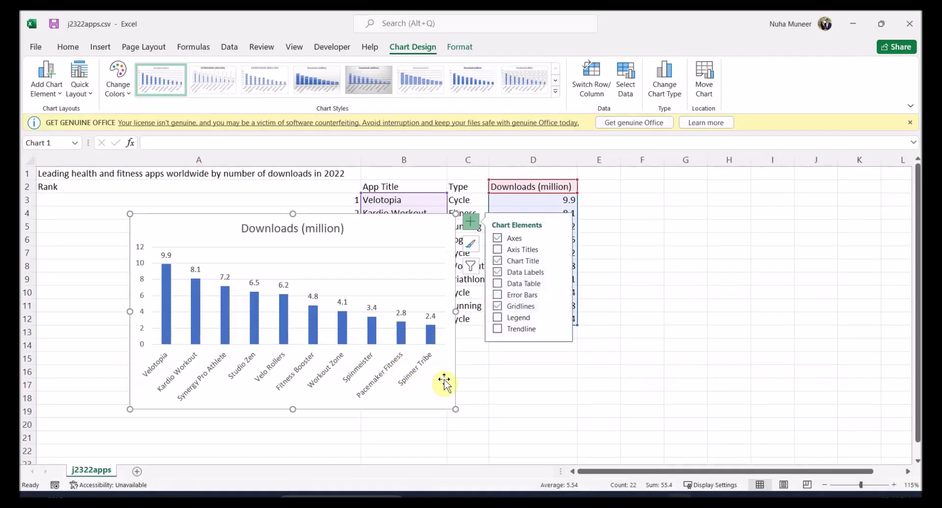
key("alt+Tab")
scroll(240, 410, "down", 3)
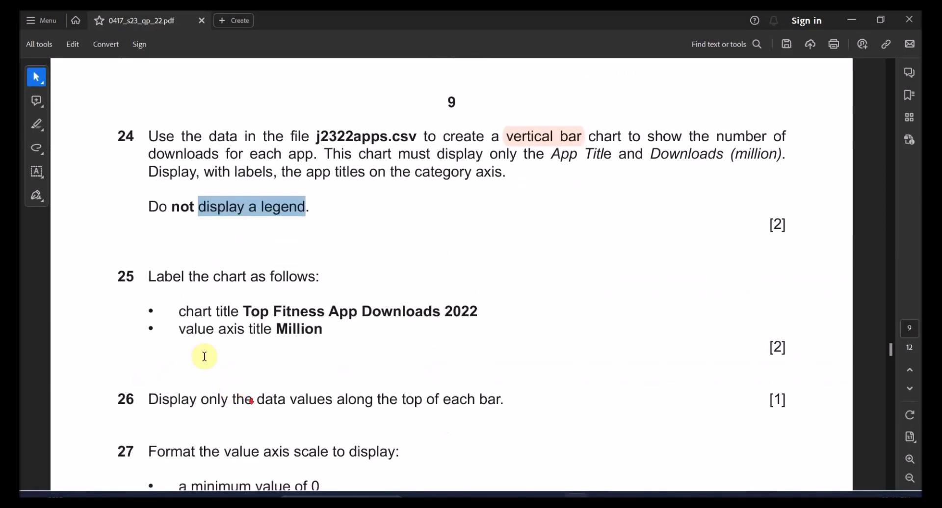
double_click(139, 275)
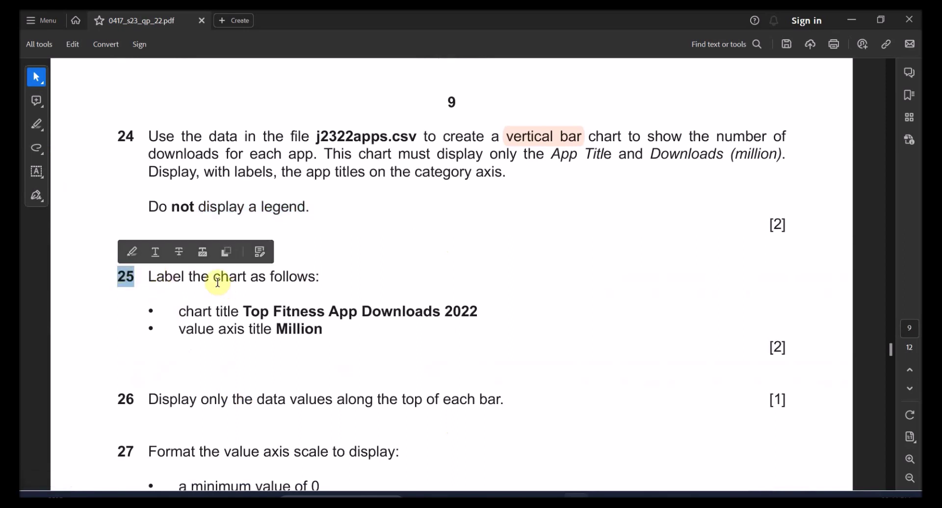
left_click_drag(215, 277, 316, 278)
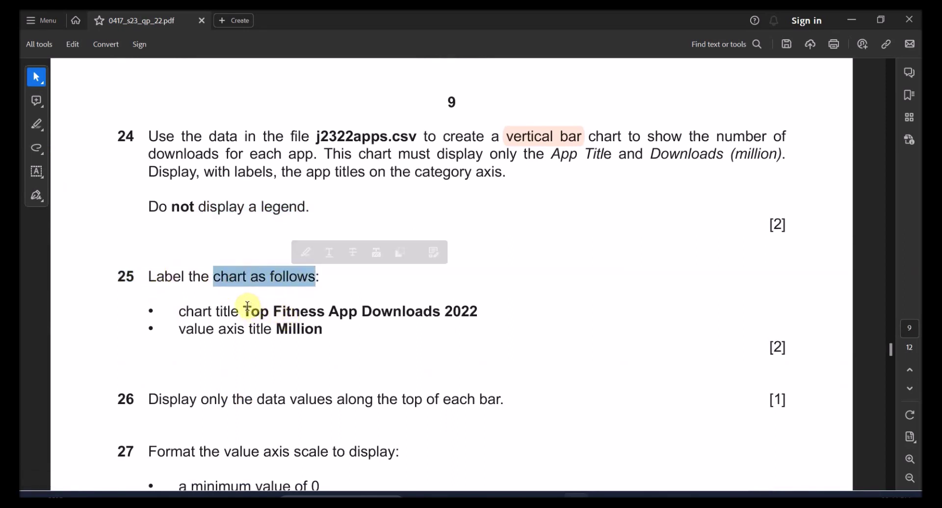
Copy "Top Fitness App Downloads 2022" from question 25 and replace the chart title with it, also reviewing the required value axis title.
left_click_drag(244, 312, 455, 308)
key("ctrl+c")
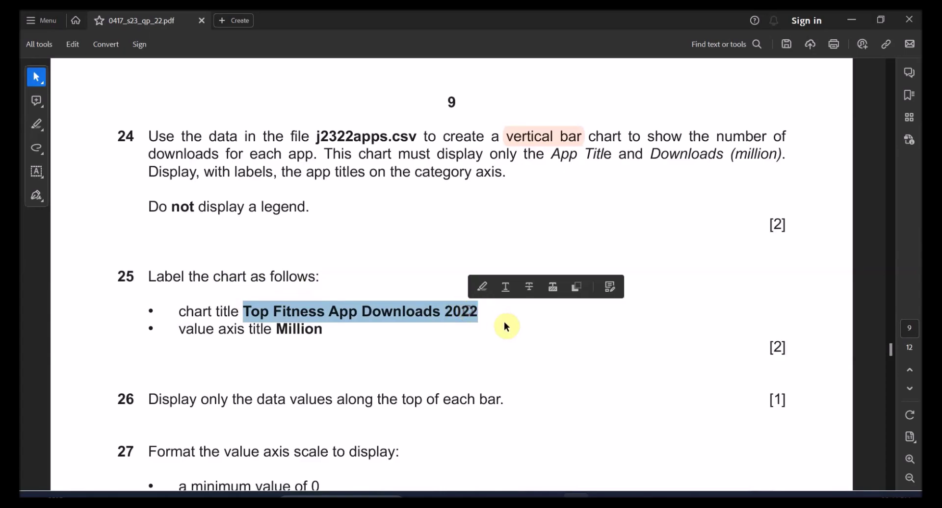
key("alt+Tab")
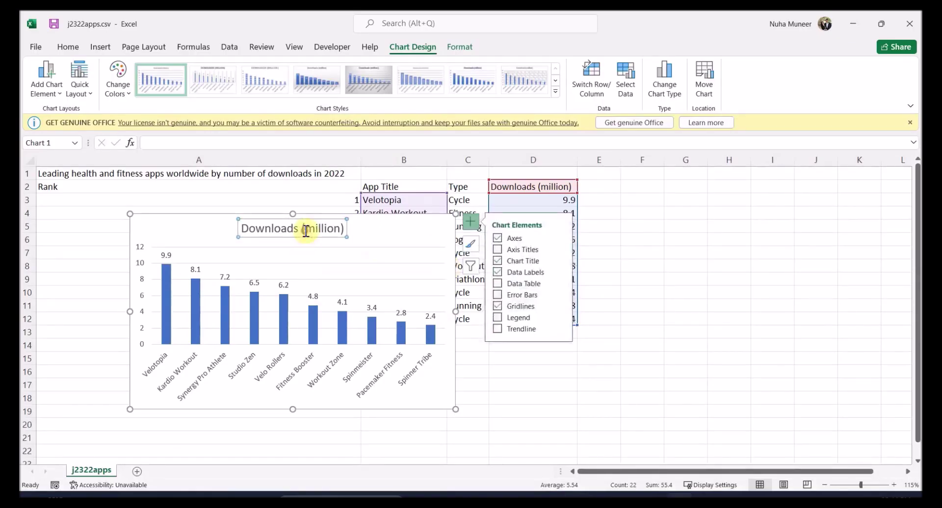
triple_click(305, 231)
double_click(305, 231)
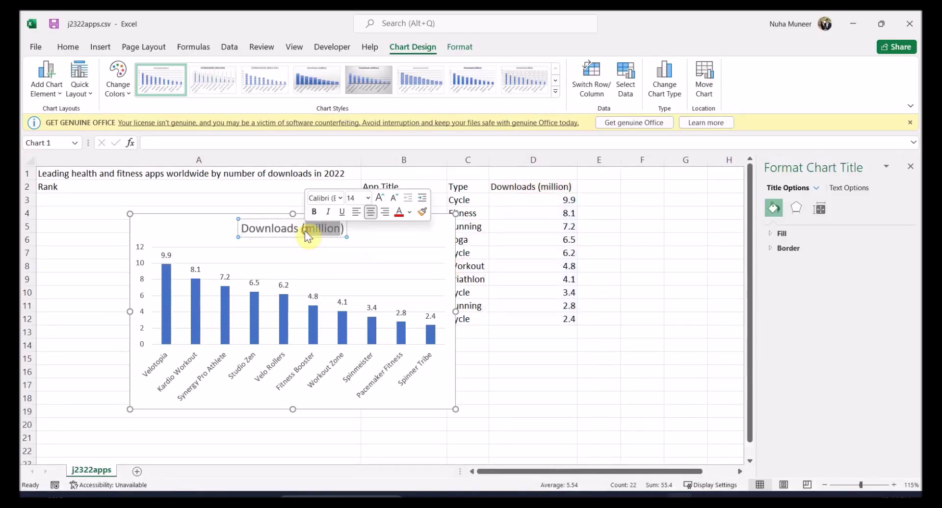
key("ctrl+a")
key("alt+Tab")
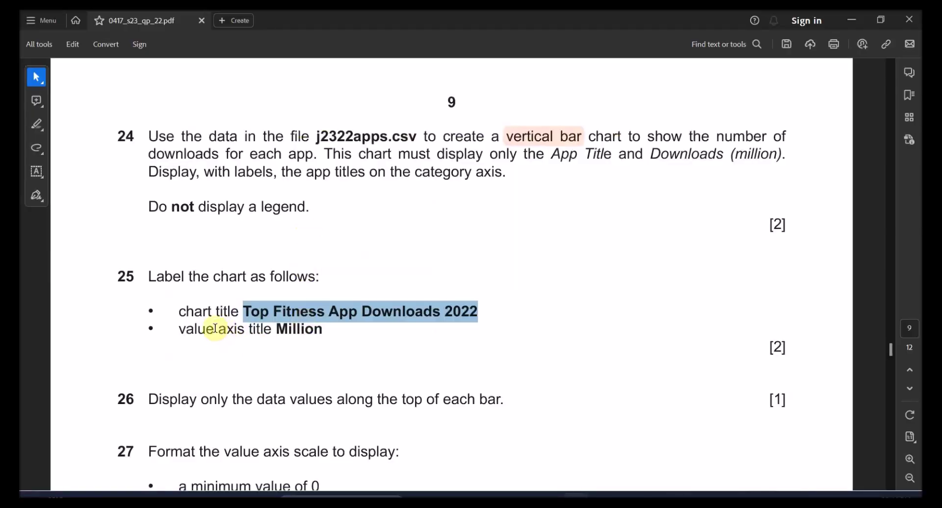
left_click_drag(219, 329, 273, 329)
double_click(290, 329)
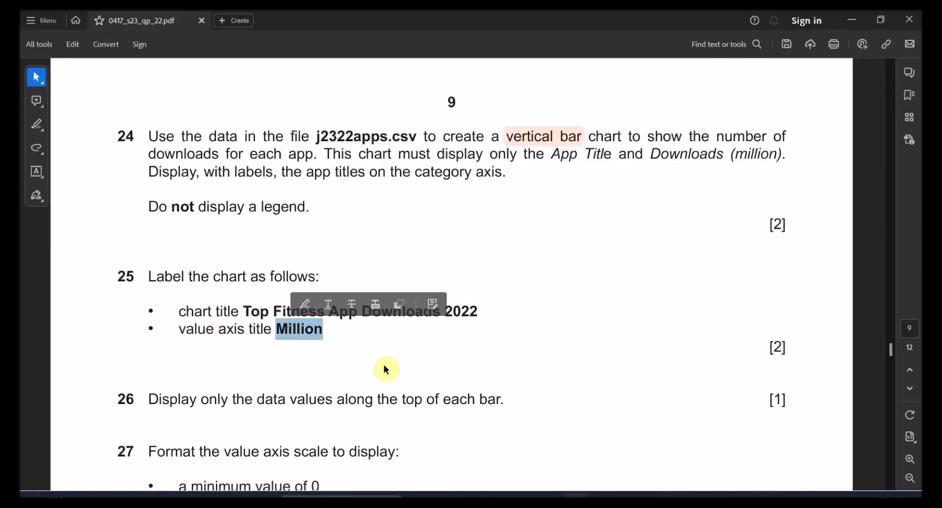
key("alt+Tab")
key("ctrl+v")
Add a primary vertical axis title to the downloads chart in Excel.
left_click(301, 371)
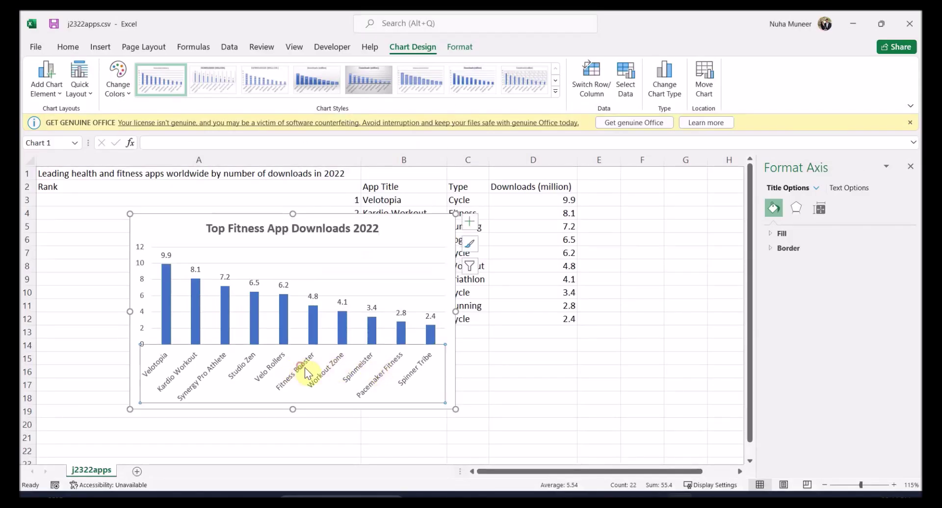
left_click(146, 291)
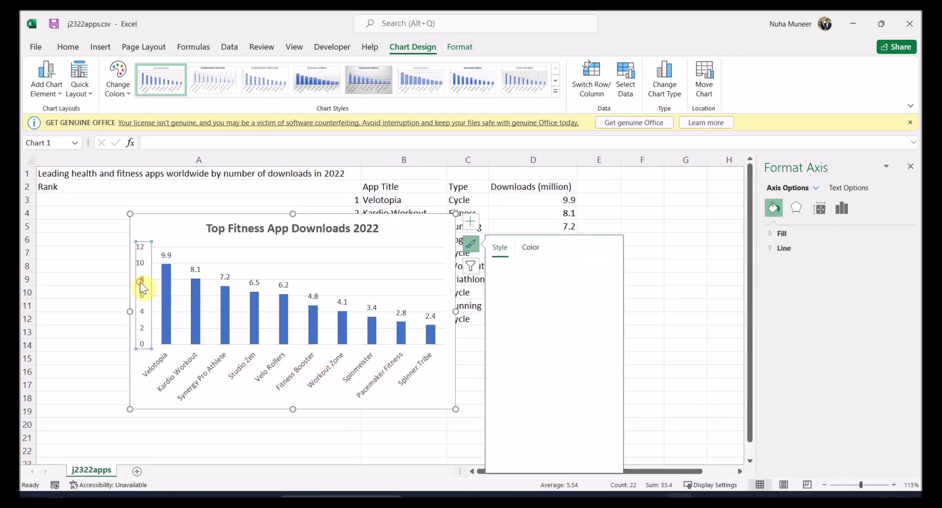
left_click(476, 224)
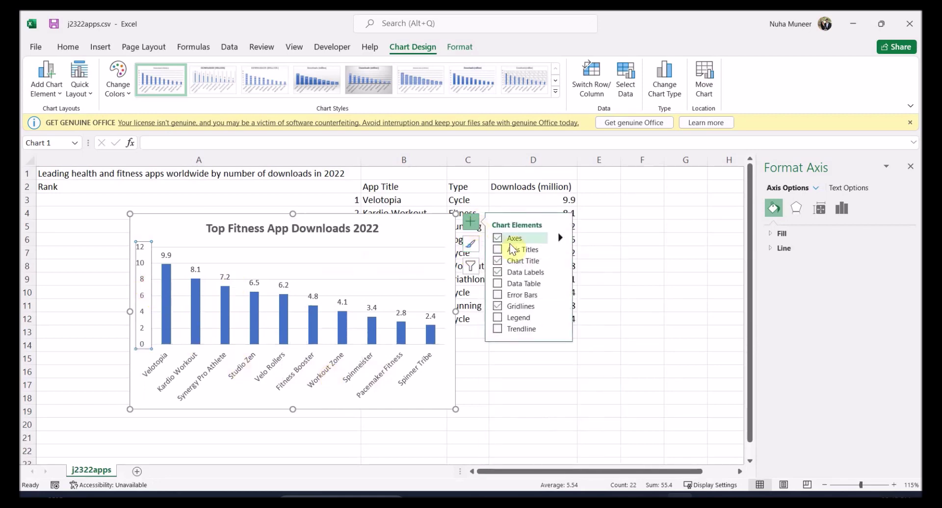
left_click(560, 250)
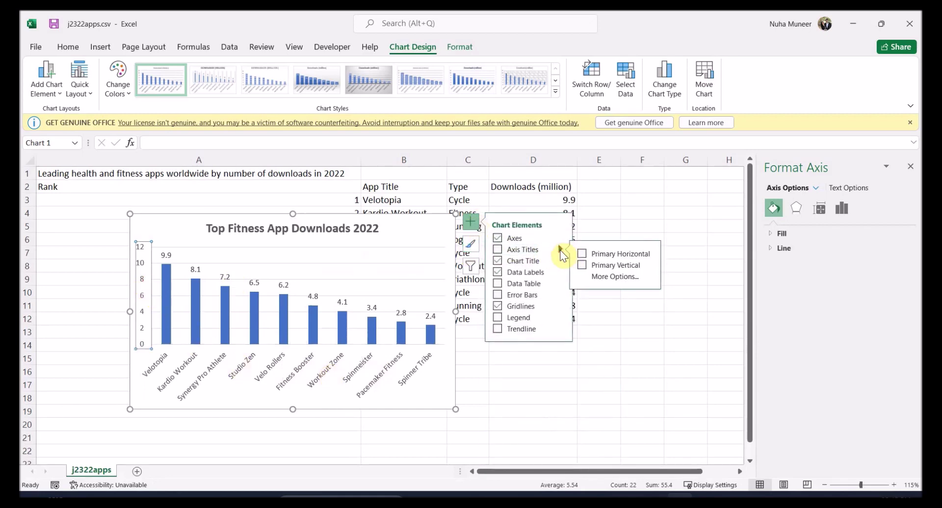
left_click(585, 255)
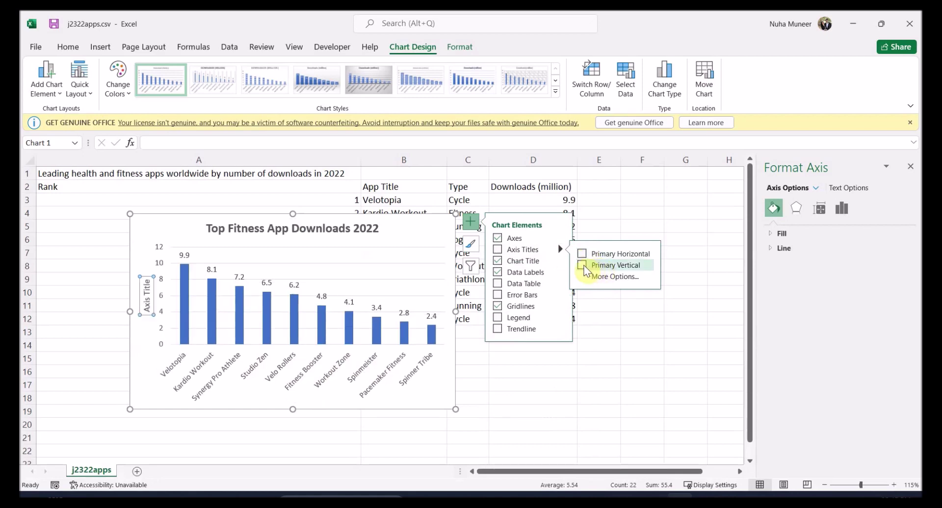
left_click(584, 266)
Replace the placeholder text of the vertical axis title with "Million", copied from question 25.
double_click(145, 294)
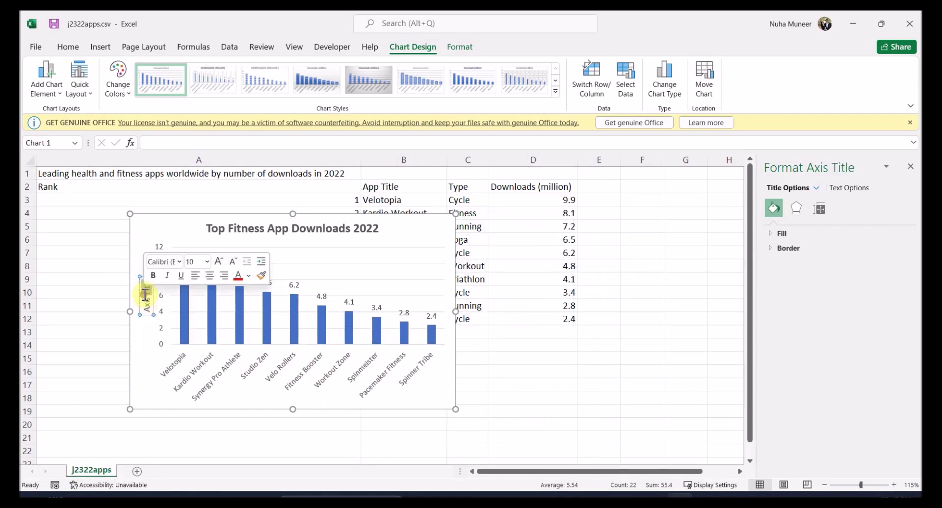
left_click(144, 294)
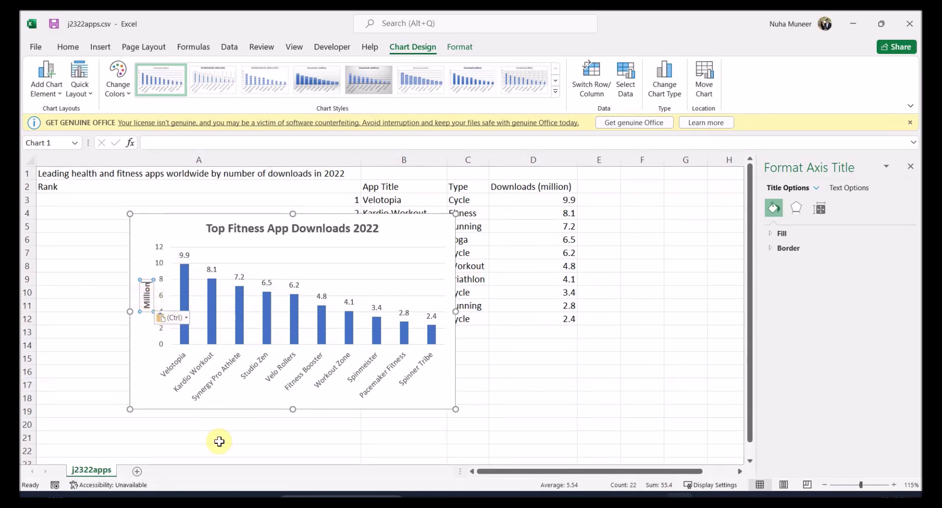
key("alt+Tab")
key("ctrl+c")
key("alt+Tab")
key("ctrl+v")
left_click(95, 336)
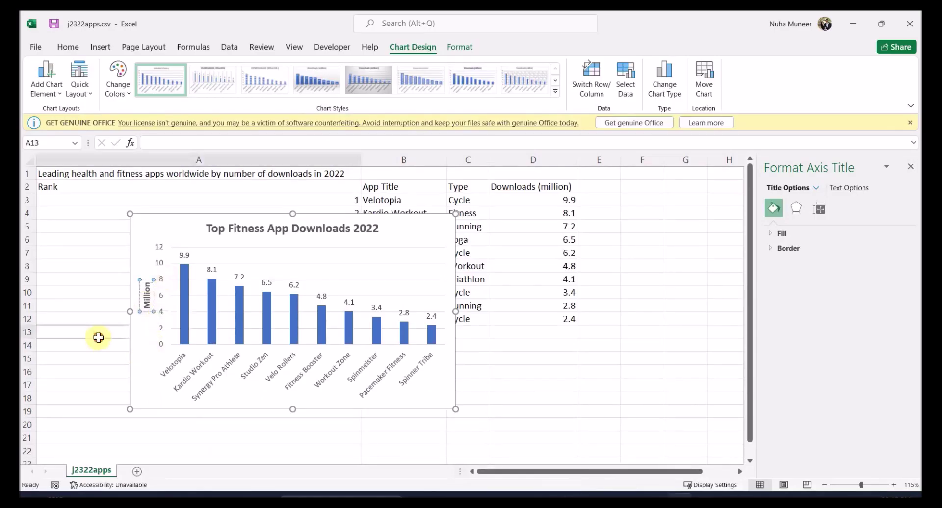
Remove the bold formatting from the "Million" axis title.
left_click(149, 292)
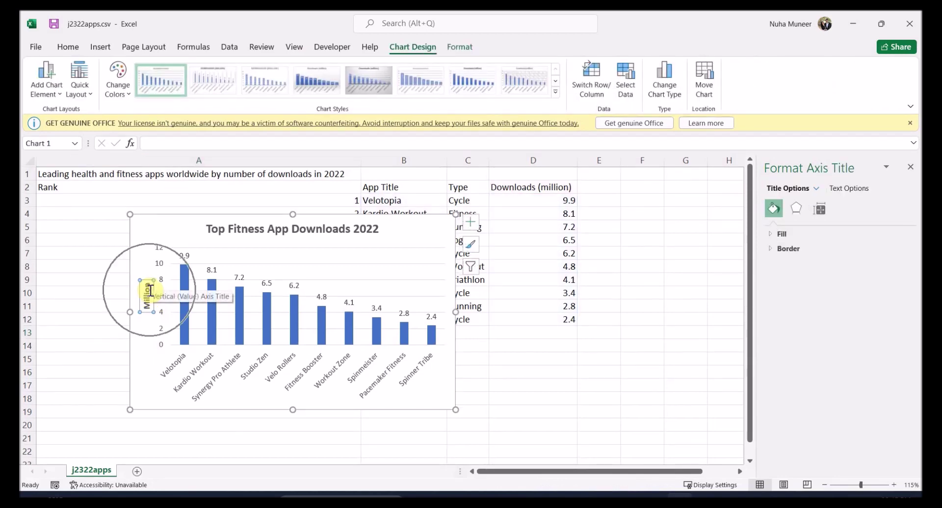
double_click(150, 294)
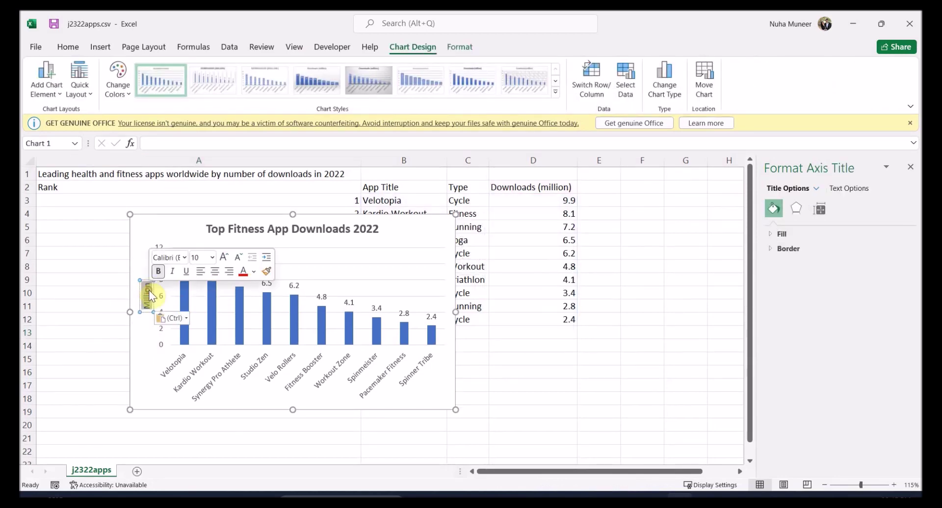
left_click(101, 331)
Compare the chart's data labels with question 26's instruction to show only data values along the top of each bar.
key("alt+Tab")
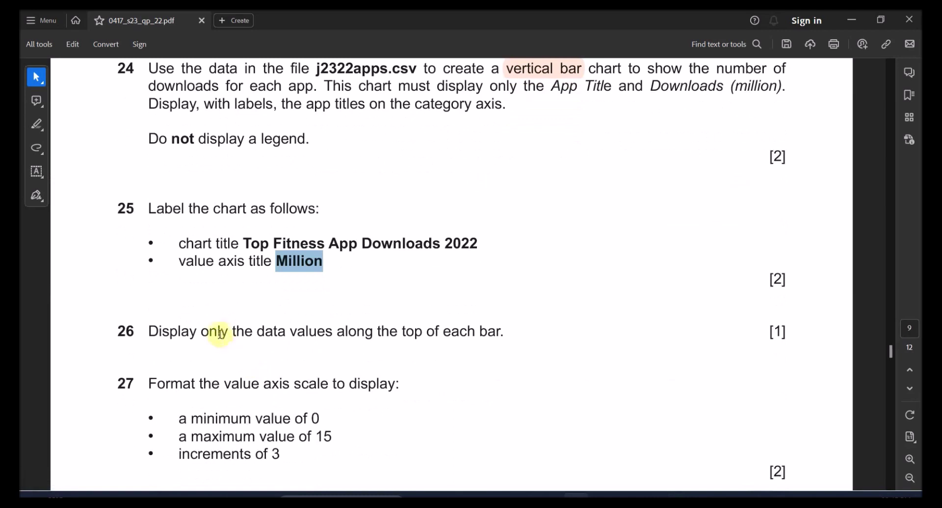
left_click_drag(216, 332, 438, 332)
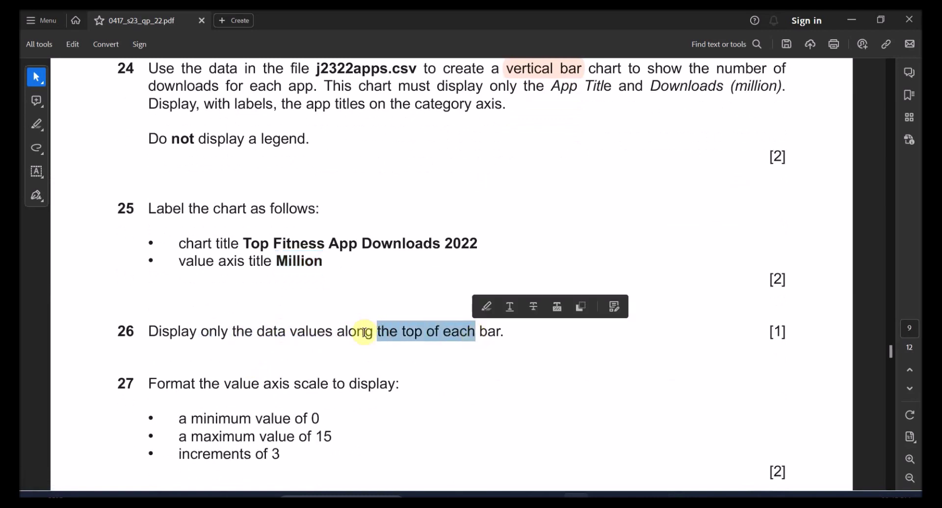
scroll(368, 360, "down", 2)
key("alt+Tab")
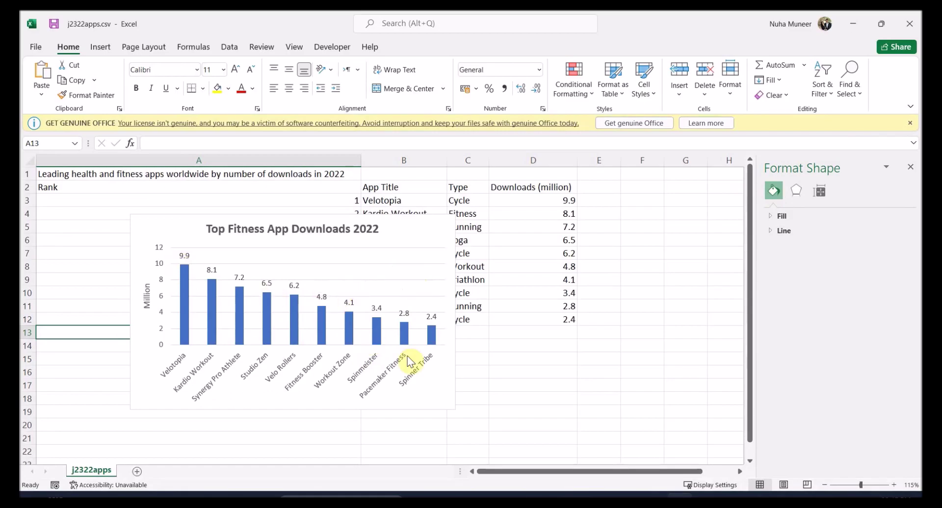
key("alt+Tab")
Read question 27's minimum, maximum and increment requirements in the exam paper and identify the value axis they apply to in the chart.
left_click_drag(225, 339, 328, 341)
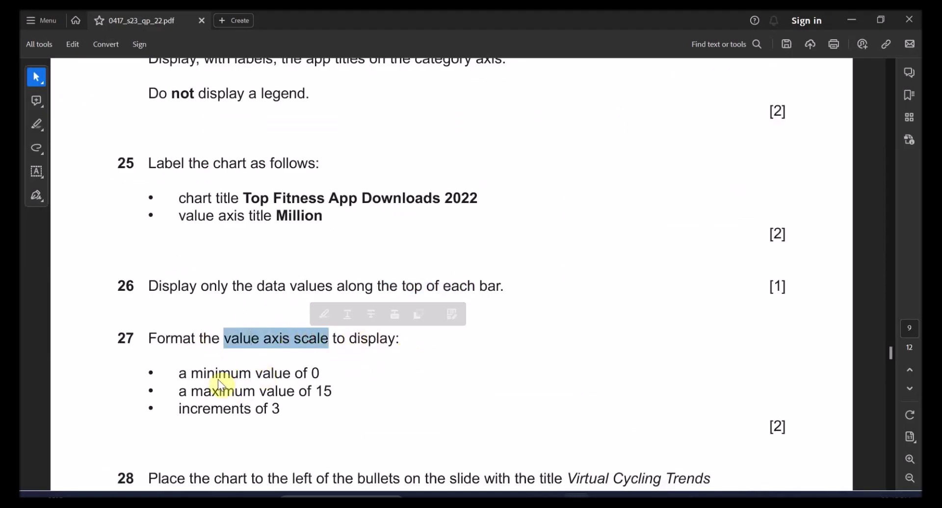
double_click(316, 373)
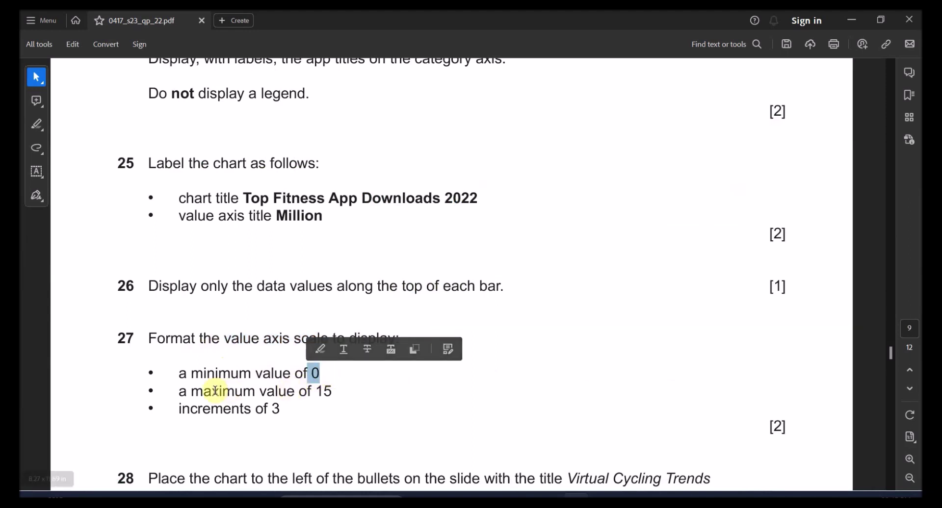
left_click_drag(258, 339, 321, 340)
key("alt+Tab")
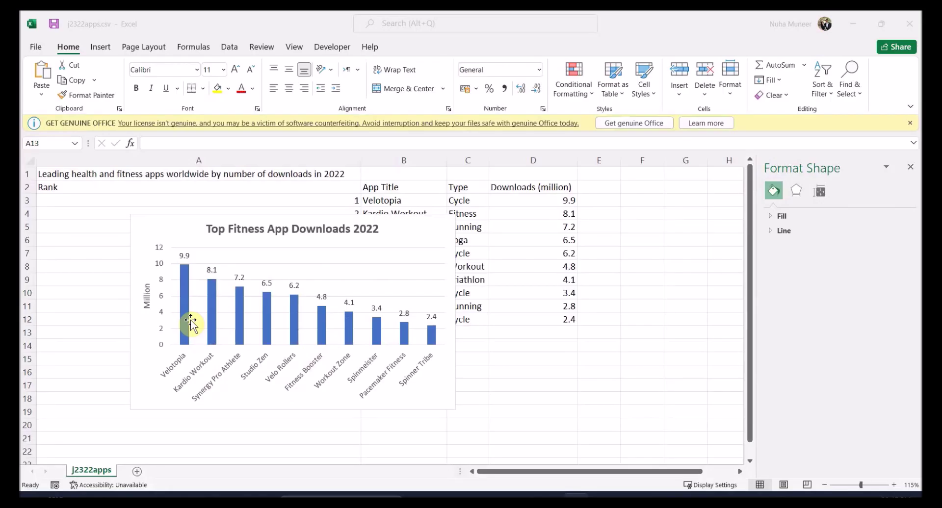
left_click(153, 298)
key("alt+Tab")
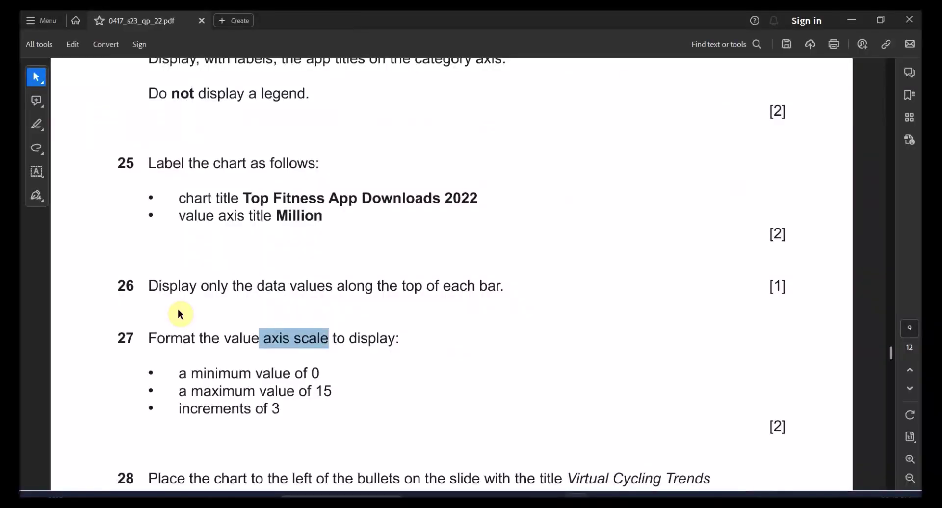
key("alt+Tab")
left_click(162, 308)
key("alt+Tab")
scroll(270, 380, "down", 2)
left_click_drag(235, 297, 281, 296)
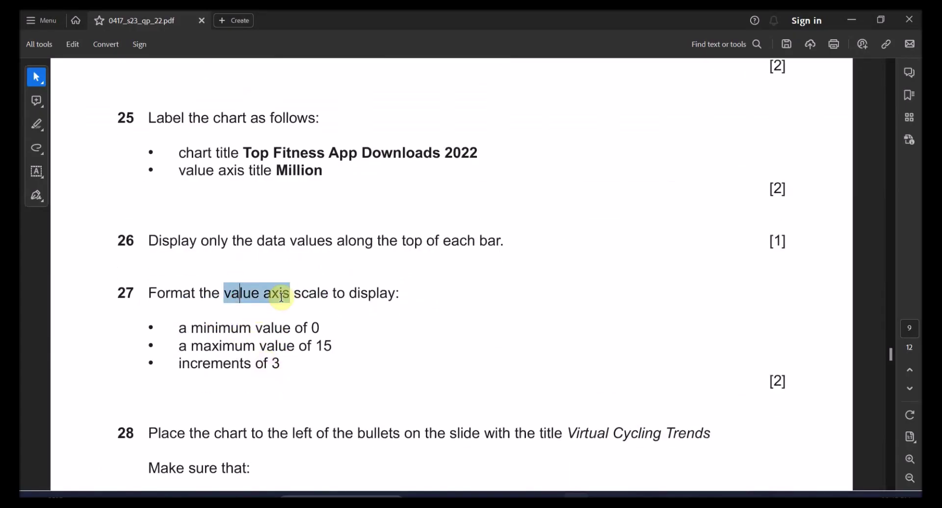
left_click_drag(225, 330, 270, 366)
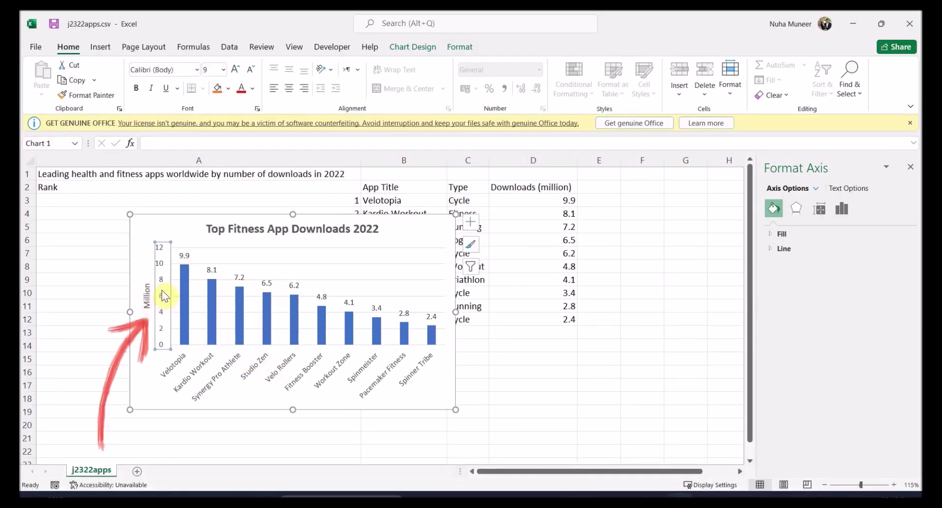
Format the chart's value axis with a minimum of 0, a maximum of 15 and major units of 3.
right_click(163, 295)
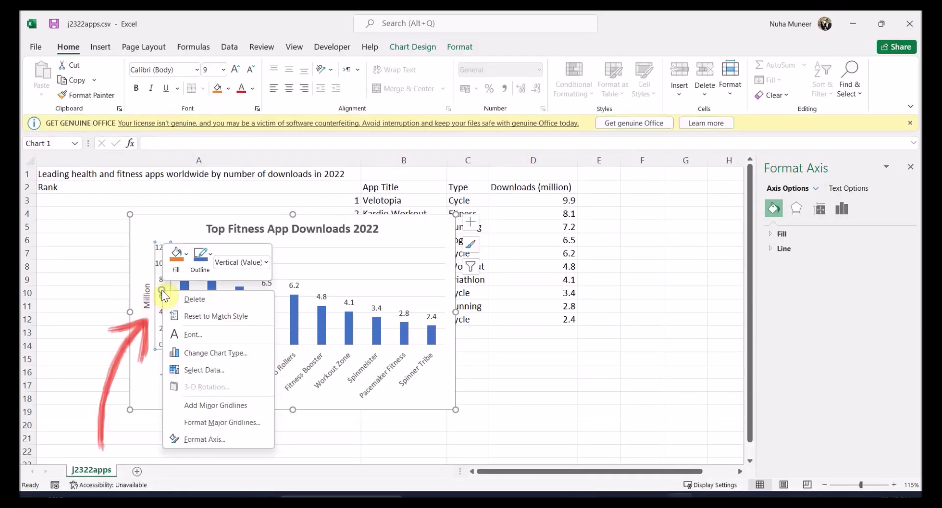
left_click(204, 439)
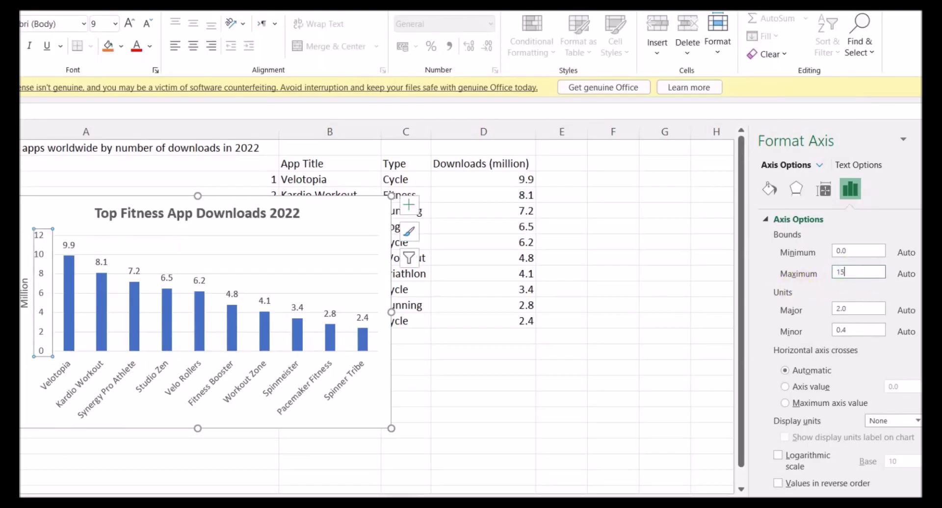
key("Return")
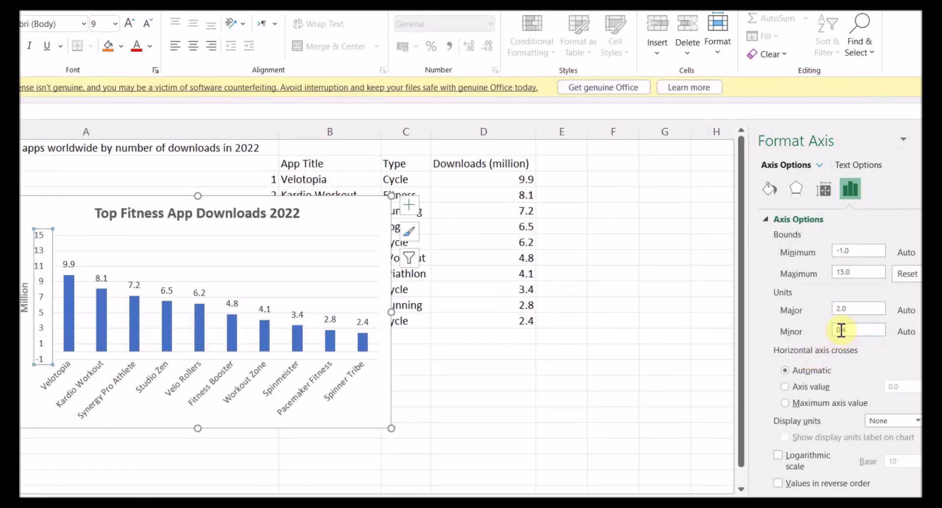
key("Return")
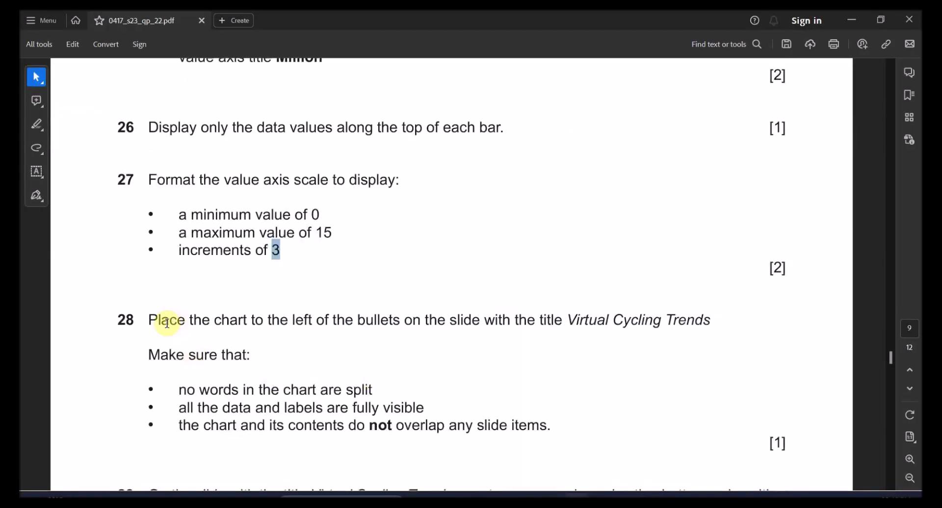
Read question 28's instruction on where to place the chart and on which slide.
left_click_drag(208, 320, 446, 323)
left_click(349, 322)
left_click_drag(568, 322, 709, 320)
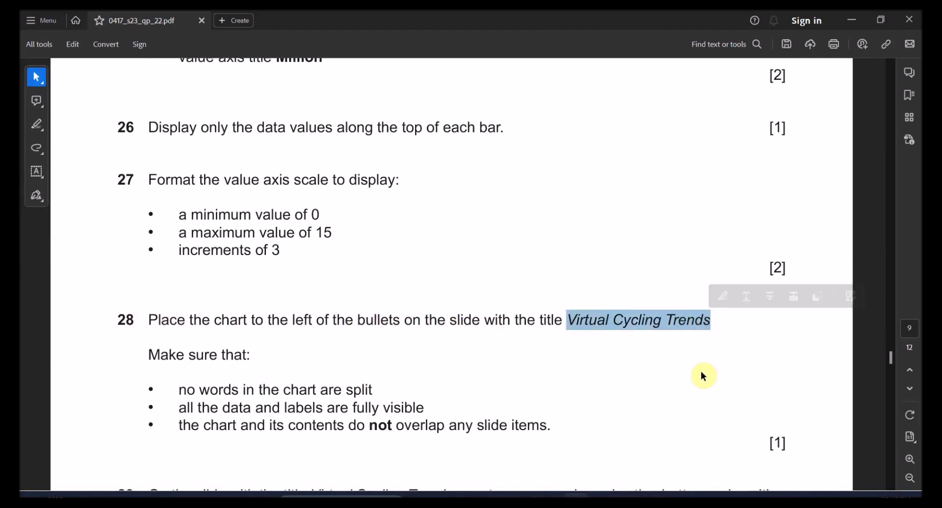
Switch to the PowerPoint presentation and open slide 3, titled Virtual Cycling Trends.
key("alt+Tab")
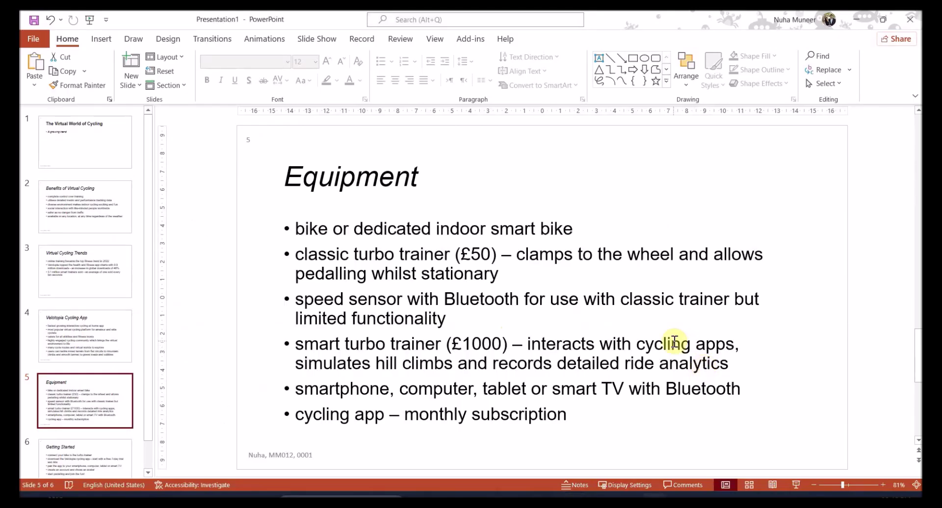
scroll(92, 356, "down", 1)
scroll(91, 333, "up", 1)
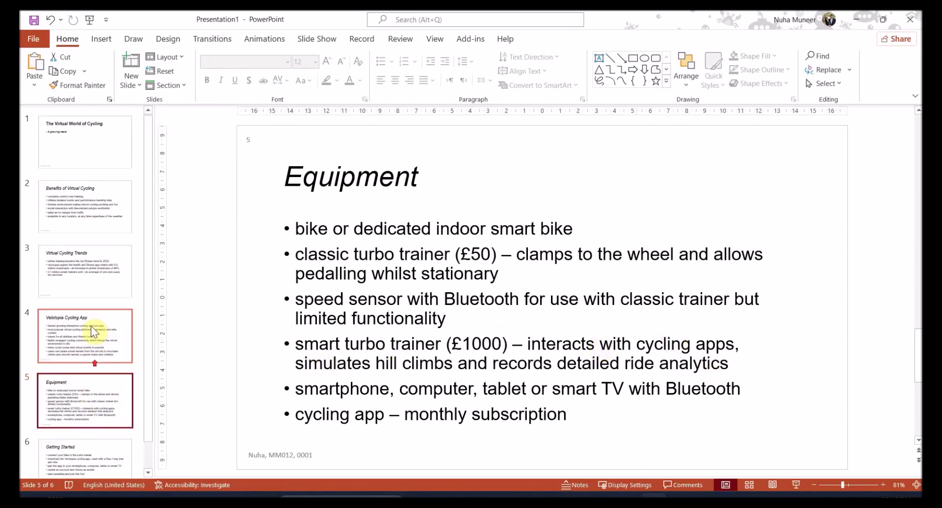
left_click(90, 325)
left_click(93, 280)
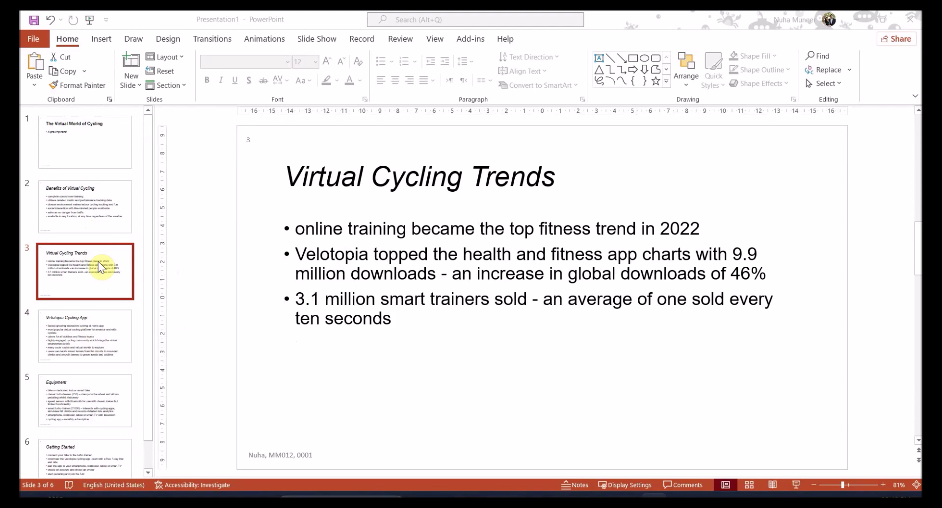
Recheck question 28's placement wording and narrow the Virtual Cycling Trends bullet box from its left side to make room for the chart.
key("alt+Tab")
left_click(550, 321)
left_click_drag(215, 320, 264, 322)
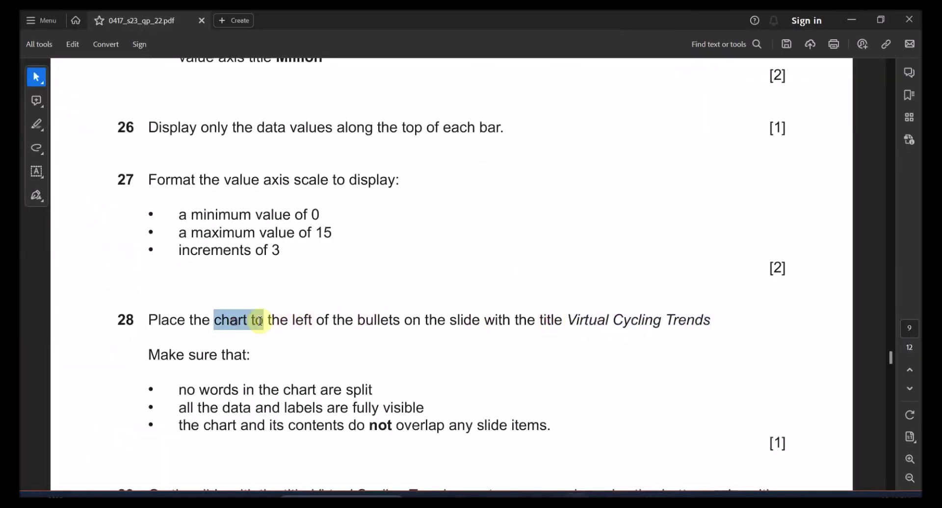
double_click(298, 322)
key("alt+Tab")
left_click(420, 299)
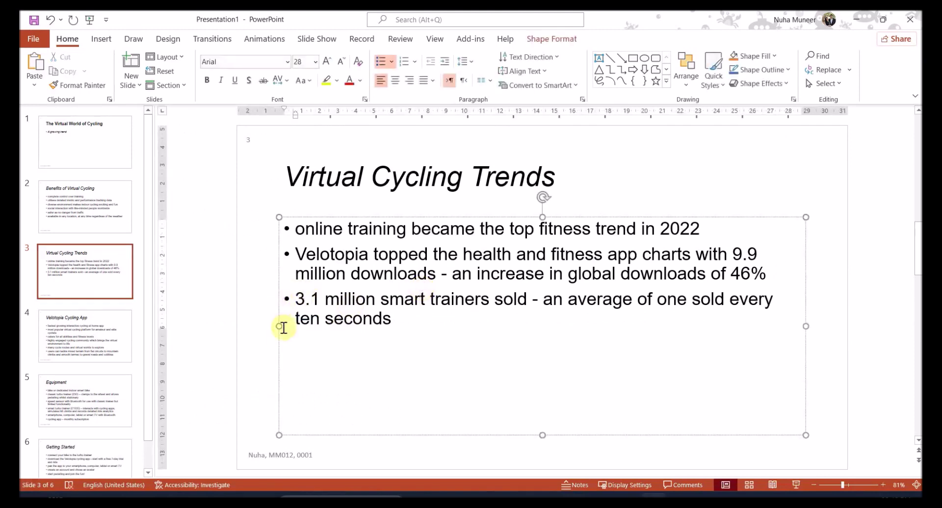
left_click_drag(281, 325, 560, 337)
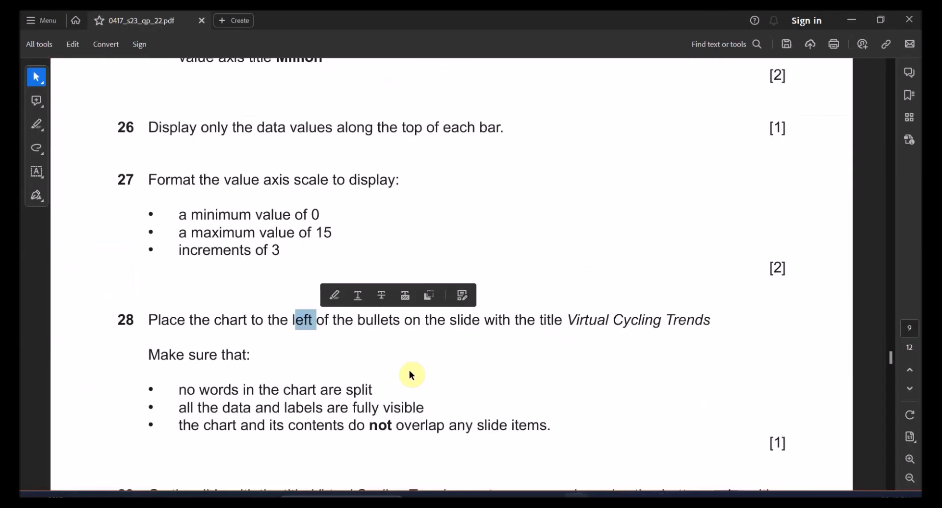
Copy the downloads chart from Excel, paste it on the Virtual Cycling Trends slide and position it to the left of the bullets.
key("alt+Tab")
left_click(445, 224)
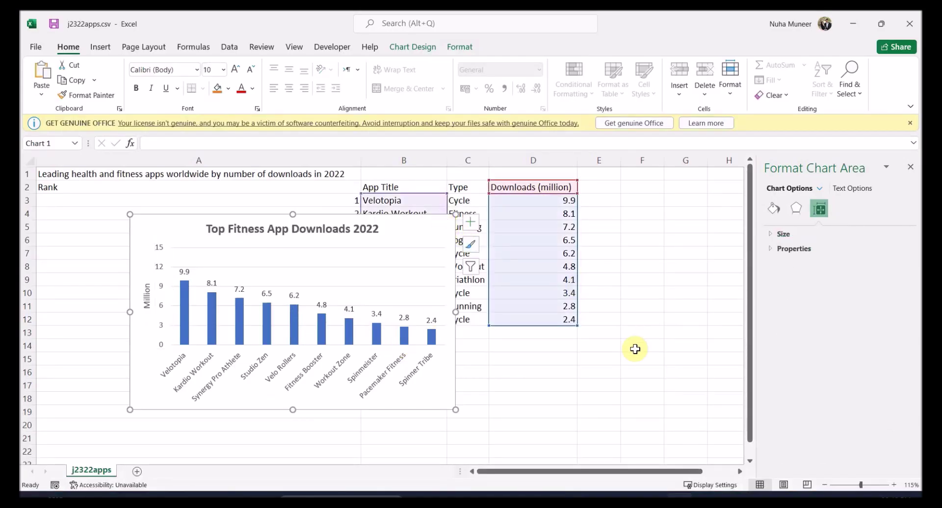
key("alt+Tab")
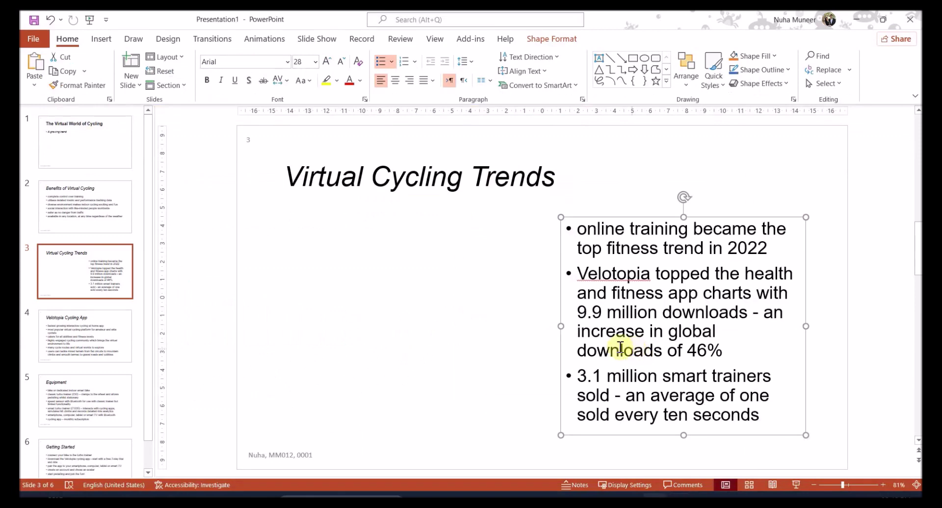
key("ctrl+v")
left_click_drag(445, 236, 275, 216)
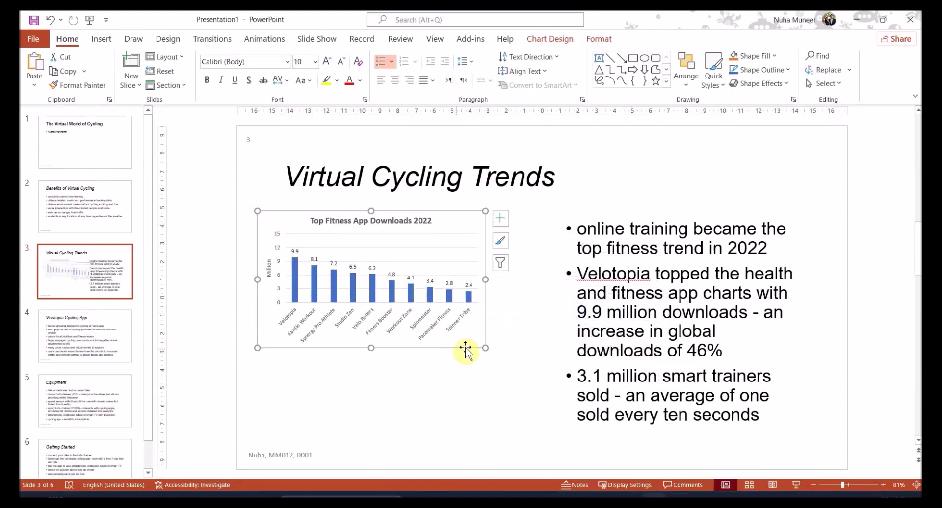
Enlarge the pasted chart to fill the space beside the bullets and select its plot area.
left_click_drag(483, 348, 556, 390)
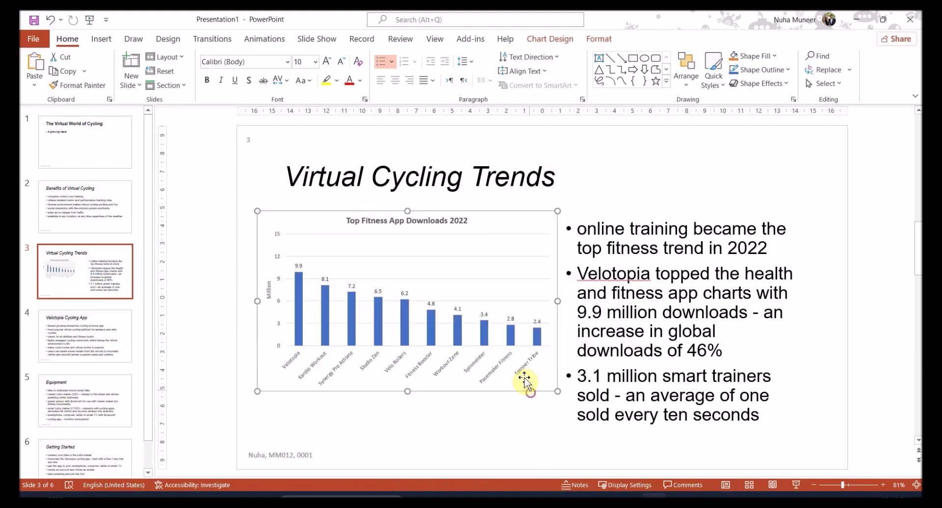
left_click(500, 278)
left_click_drag(498, 269, 496, 294)
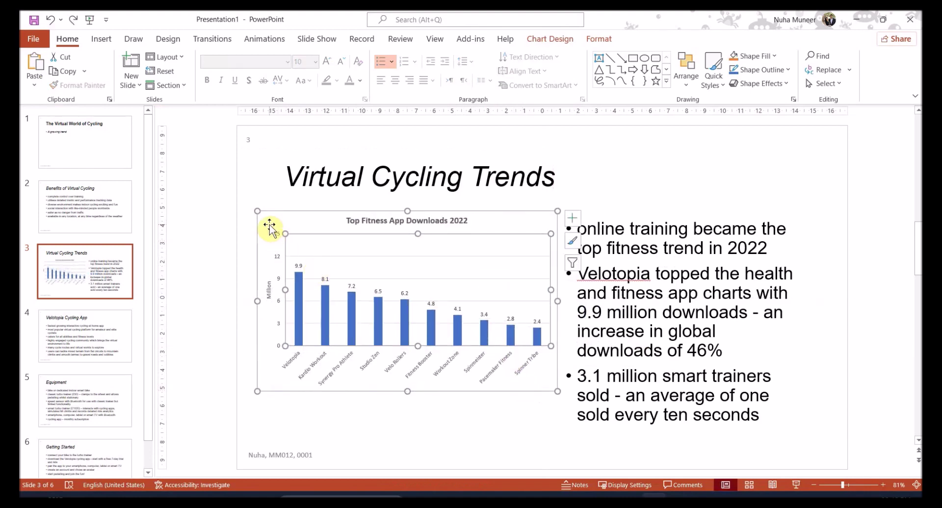
Adjust the chart's size beside the bullets and recheck question 28's requirements on split words, visible labels and overlaps.
left_click_drag(559, 210, 527, 241)
left_click(865, 313)
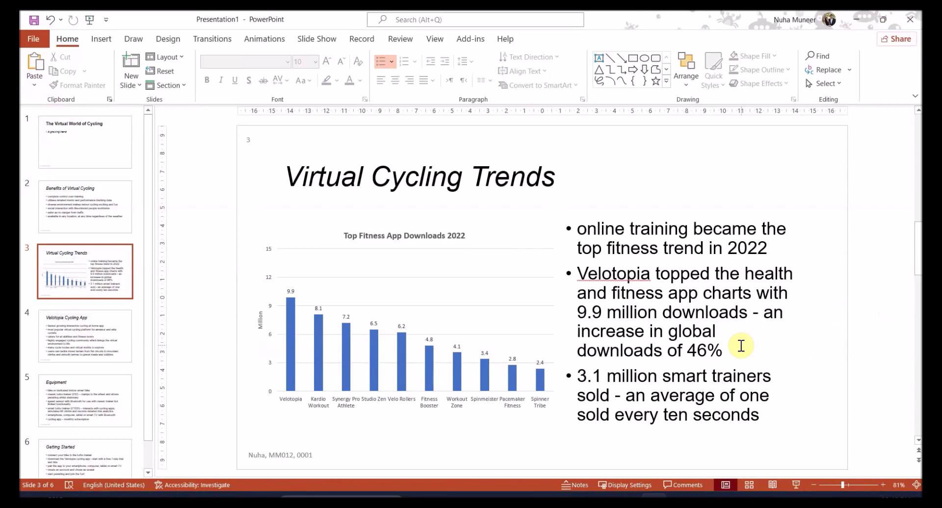
key("alt+Tab")
key("alt+Tab")
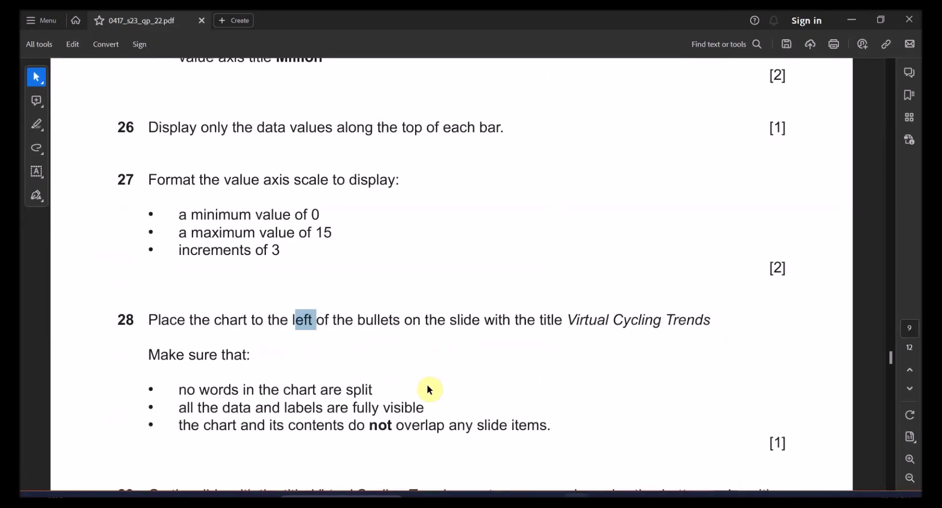
scroll(289, 372, "down", 1)
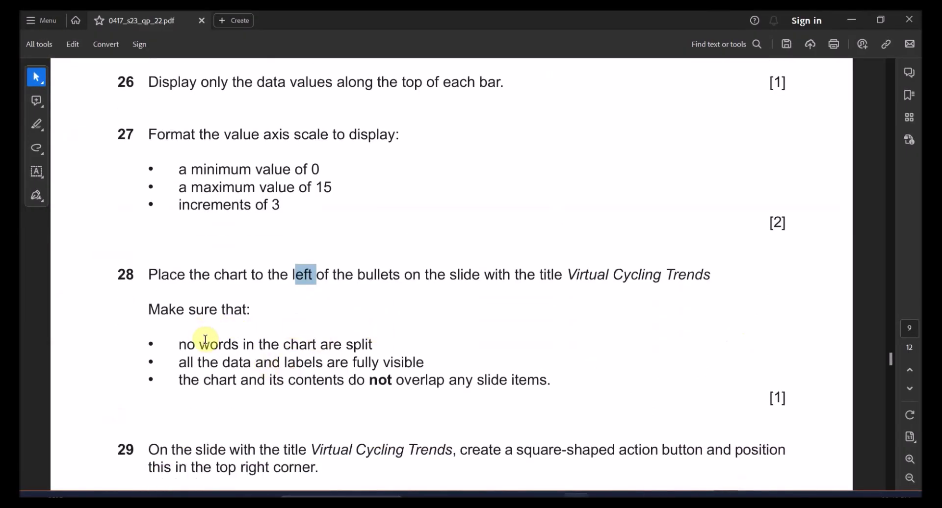
left_click_drag(205, 339, 314, 344)
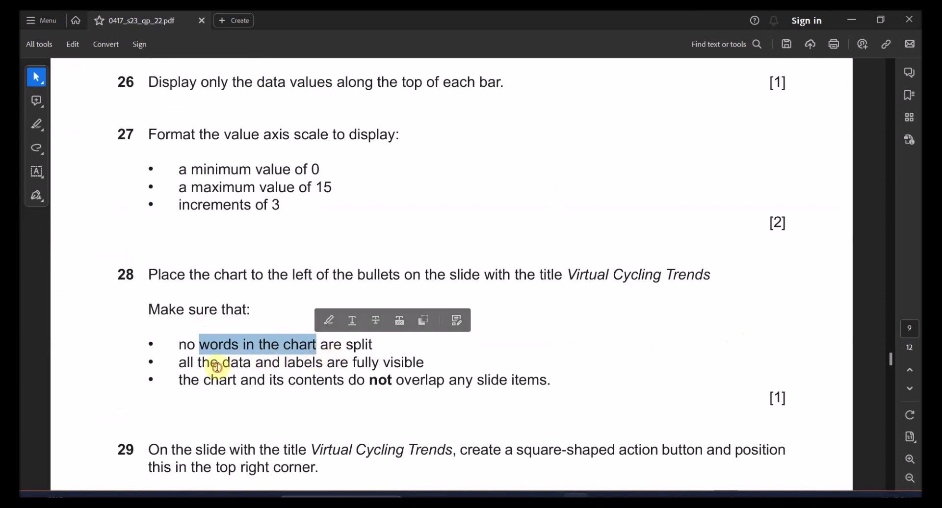
left_click_drag(220, 367, 356, 365)
left_click(253, 383)
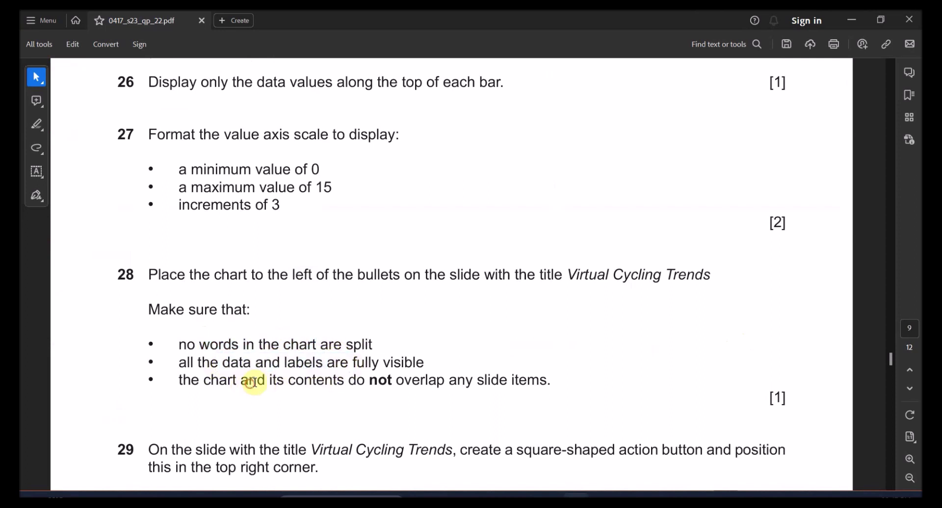
left_click_drag(253, 383, 412, 387)
key("alt+Tab")
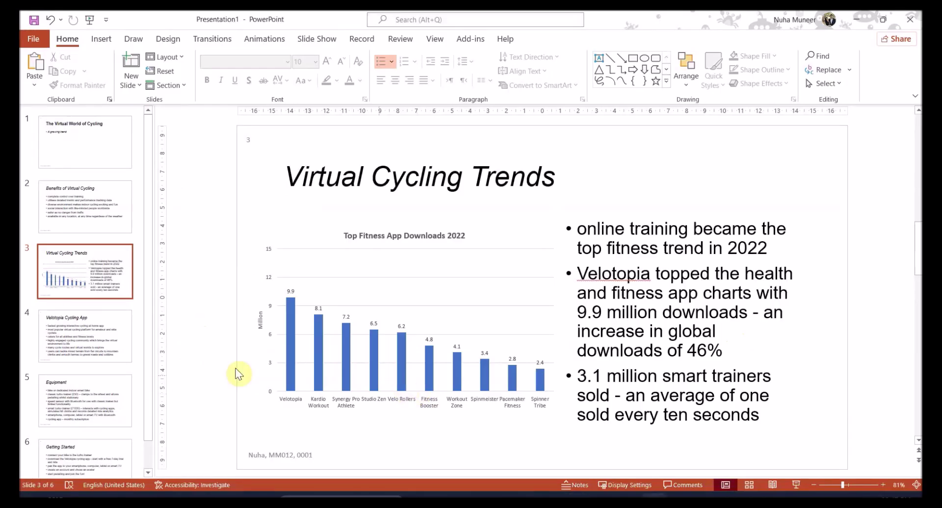
Review the Virtual Cycling Trends slide and look through the remaining slides up to Getting Started.
left_click(108, 149)
key("Down")
key("Down")
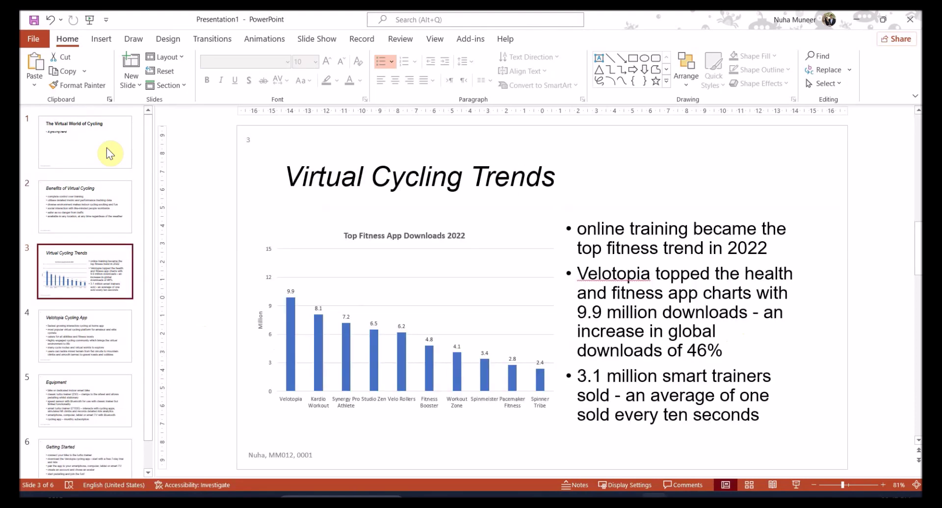
left_click(607, 284)
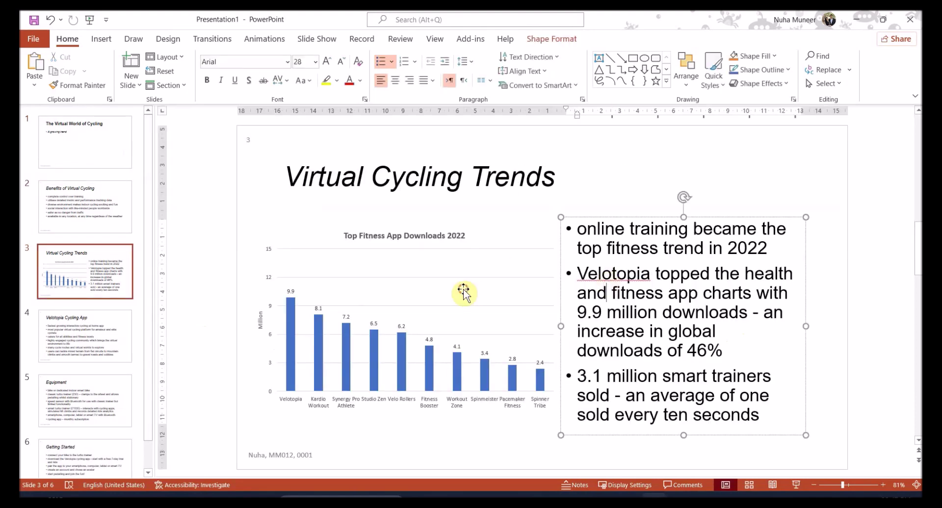
left_click(104, 334)
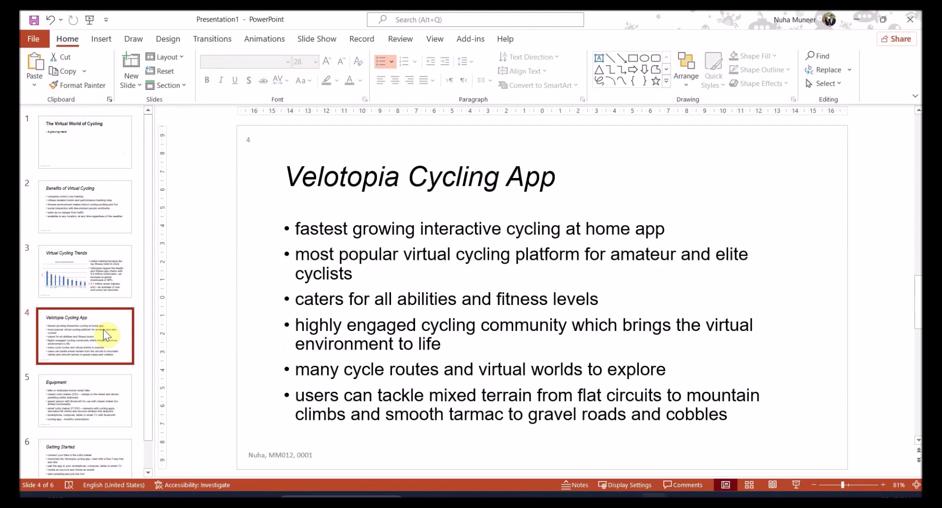
key("Down")
key("Down")
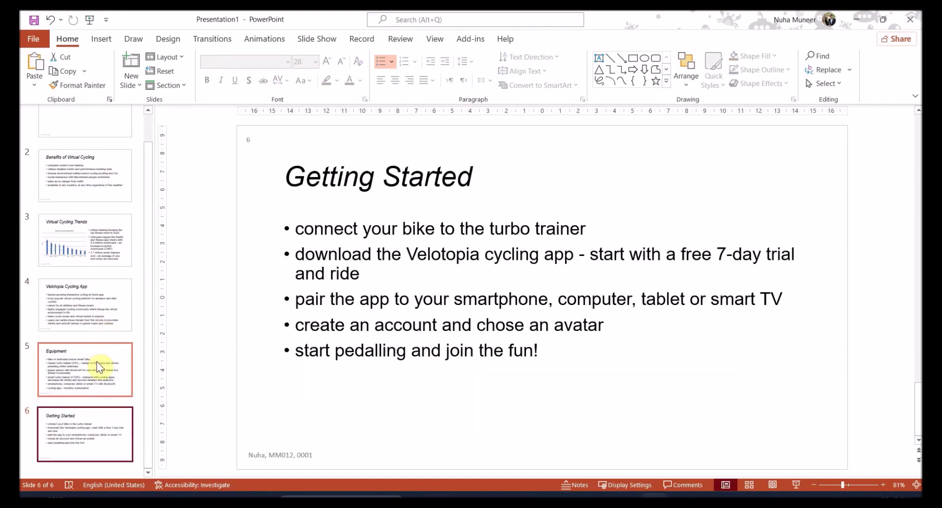
Switch to the exam paper to find which slide question 29 concerns, and open the Virtual Cycling Trends slide in PowerPoint.
key("alt+Tab")
scroll(280, 389, "down", 5)
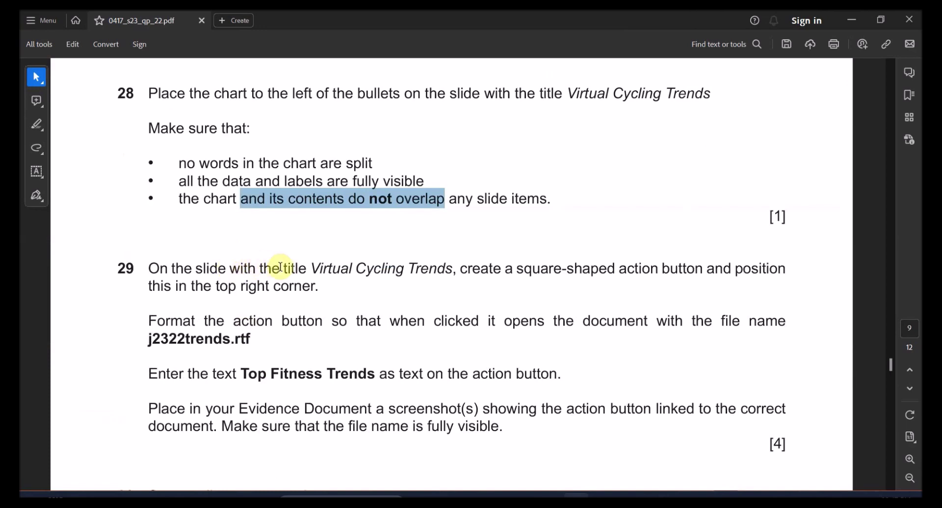
left_click_drag(308, 271, 451, 271)
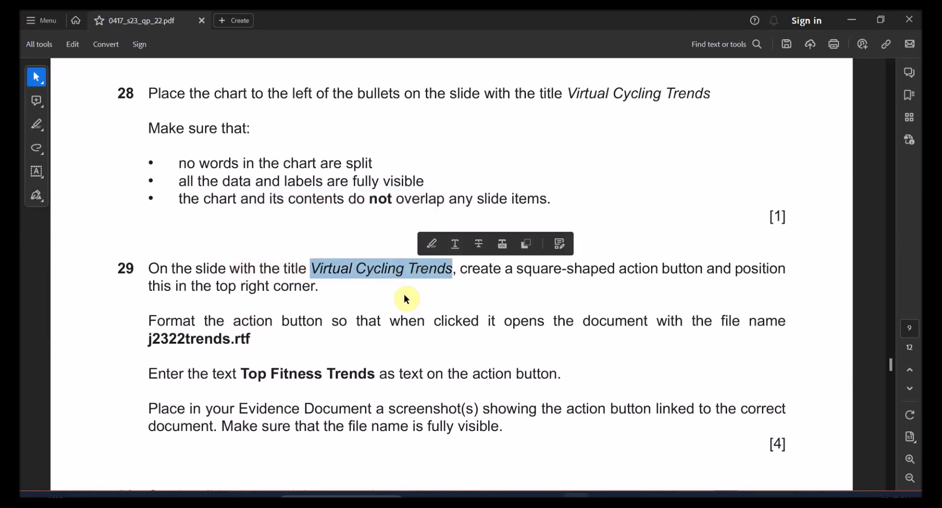
key("alt+Tab")
left_click(98, 314)
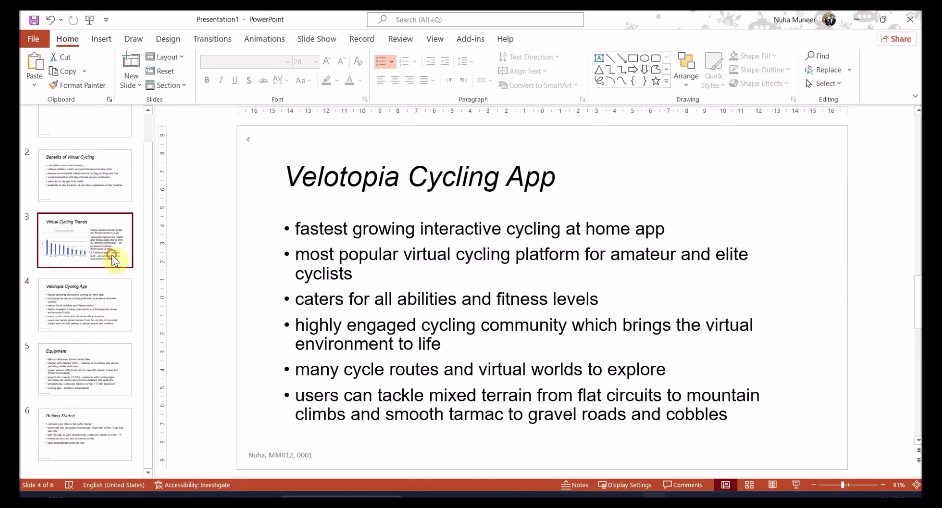
left_click(116, 248)
Read question 29's instructions for the square-shaped action button, its corner placement and the linked document j2322trends.rtf.
key("alt+Tab")
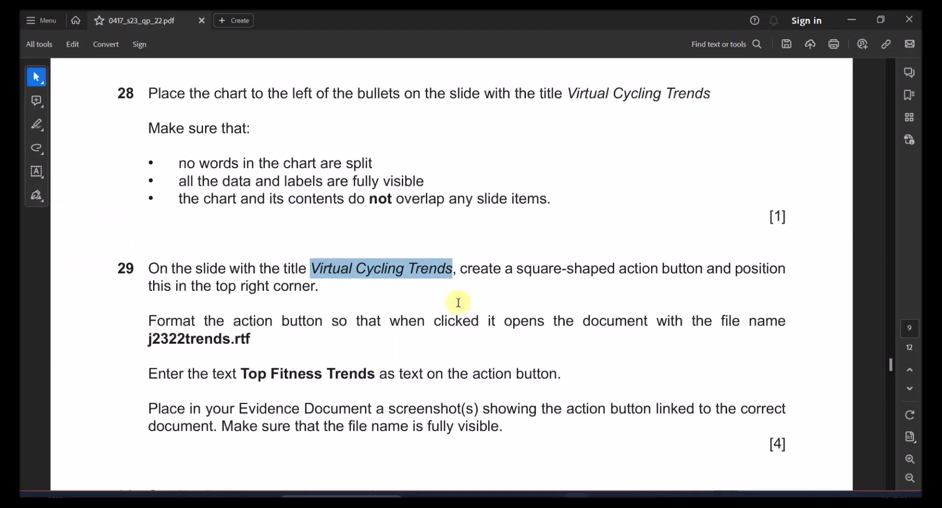
left_click_drag(463, 270, 746, 275)
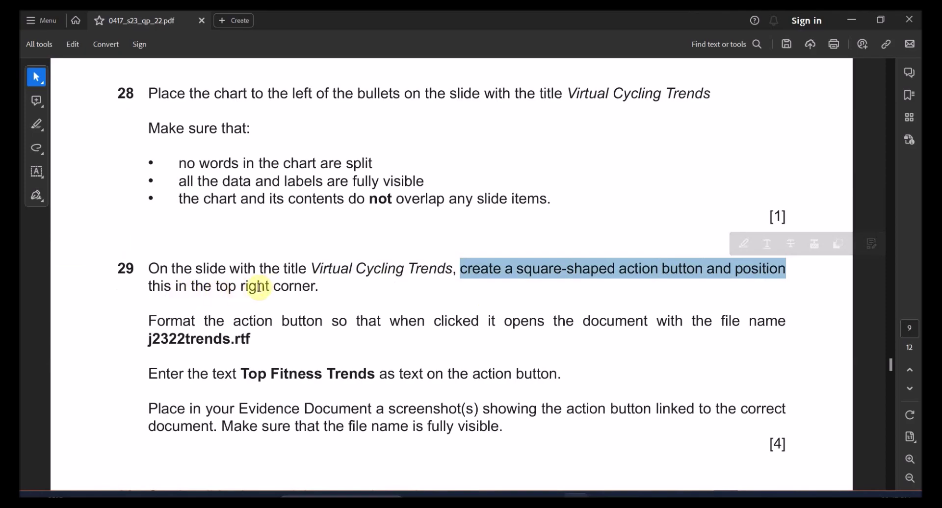
key("alt+Tab")
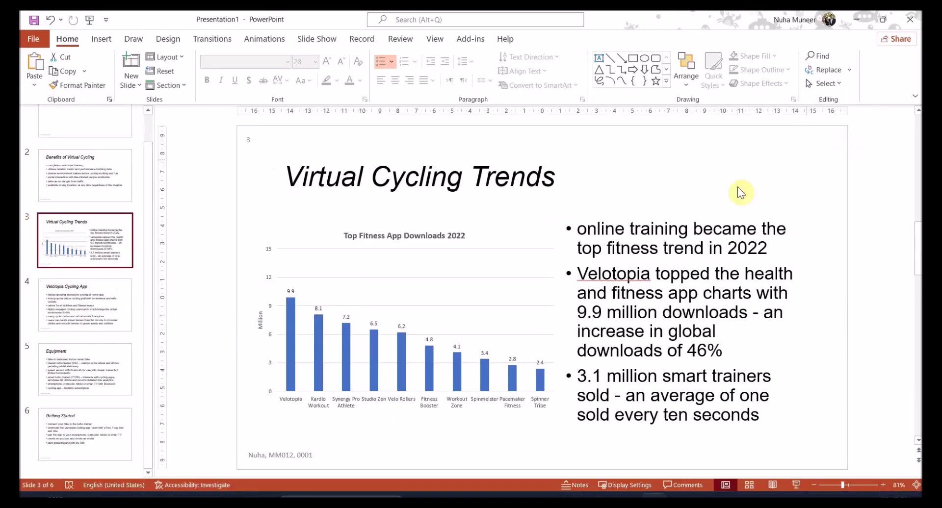
key("alt+Tab")
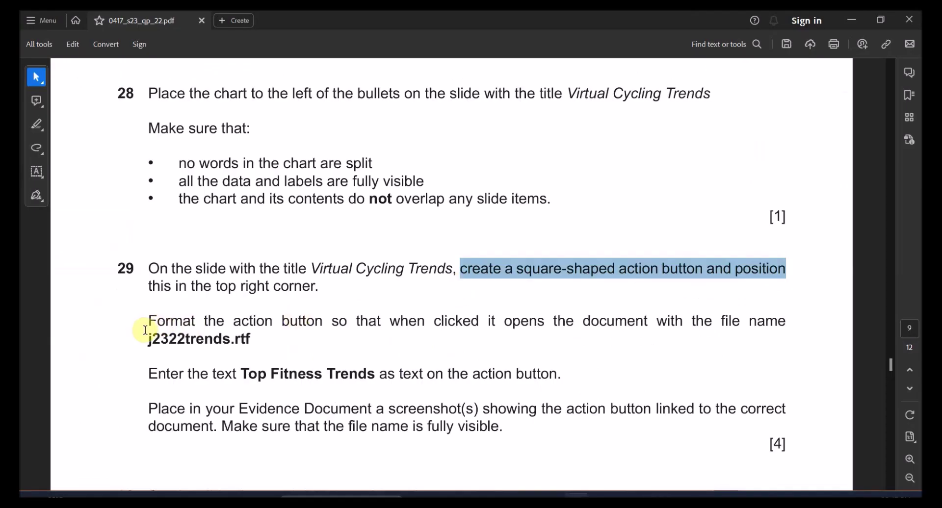
left_click_drag(434, 321, 756, 321)
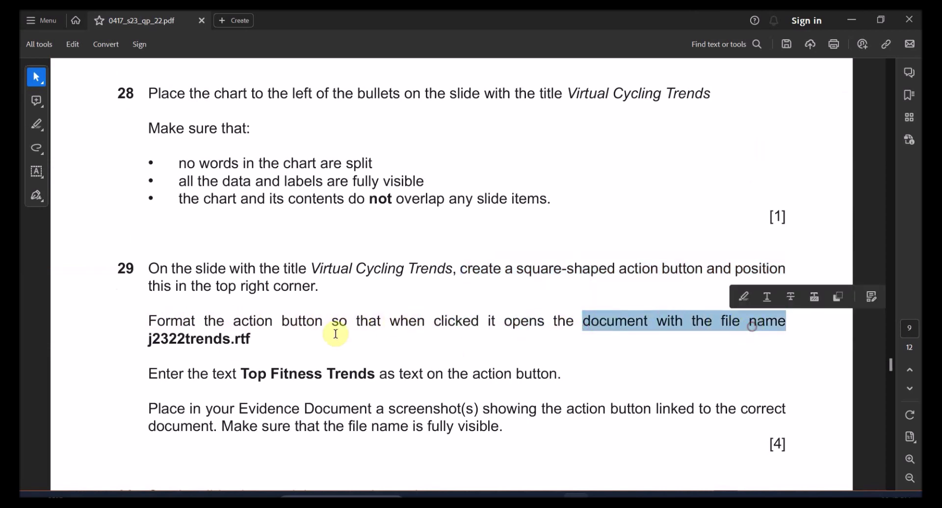
double_click(203, 341)
key("alt+Tab")
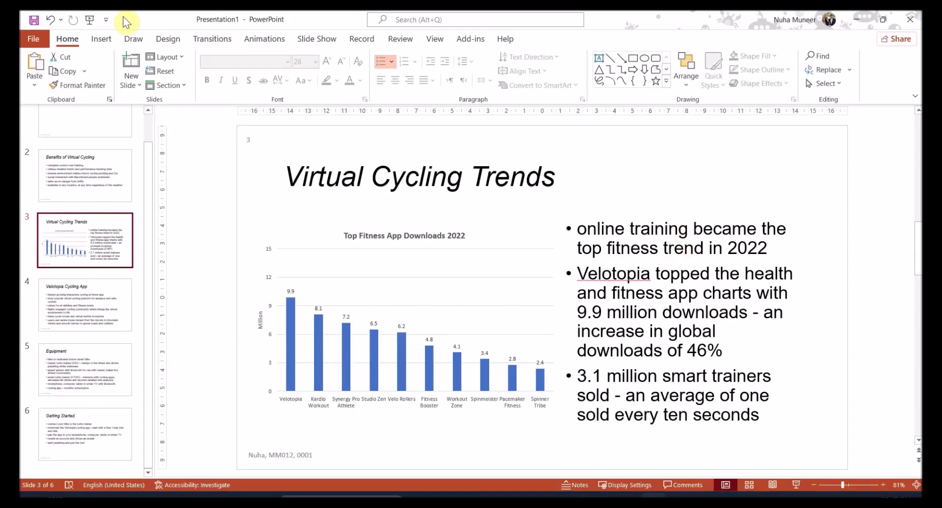
Draw a square shape about 1.91 cm wide and high in the top right corner of the Virtual Cycling Trends slide.
left_click(110, 36)
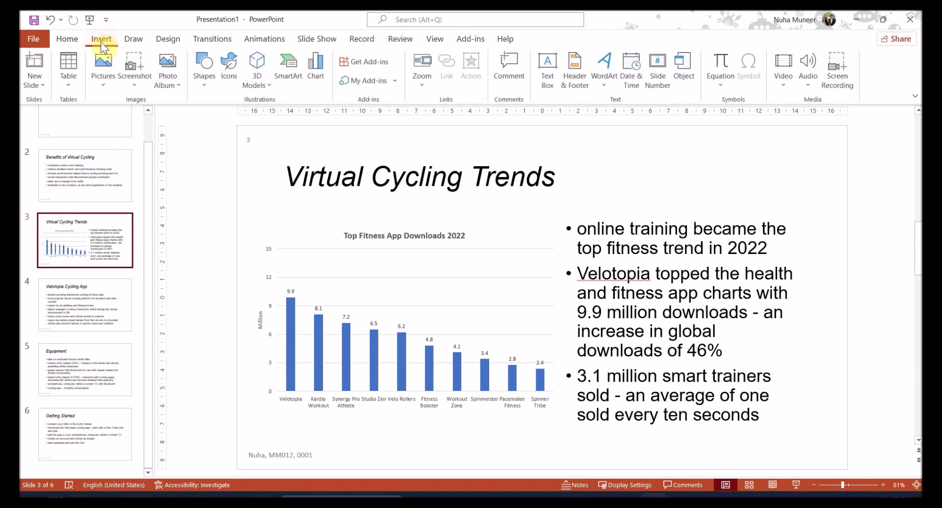
left_click(198, 85)
left_click(233, 118)
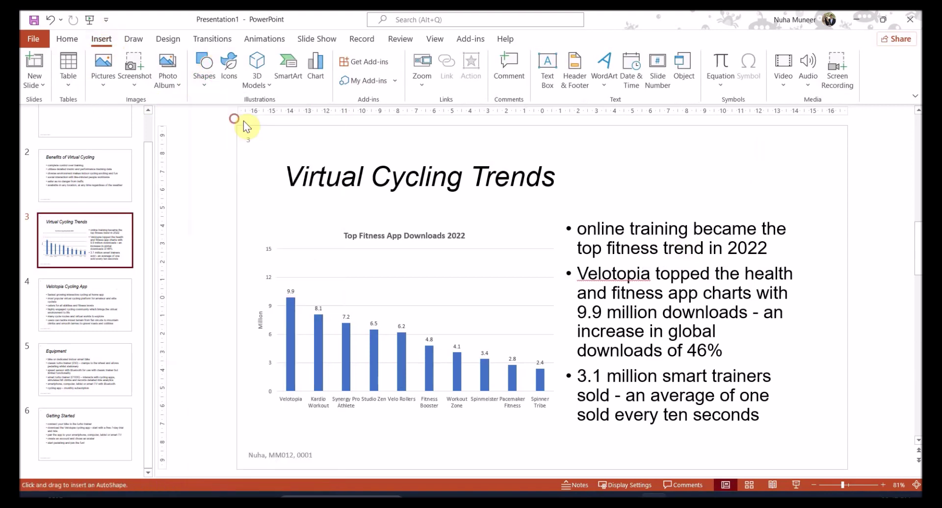
key("alt+Tab")
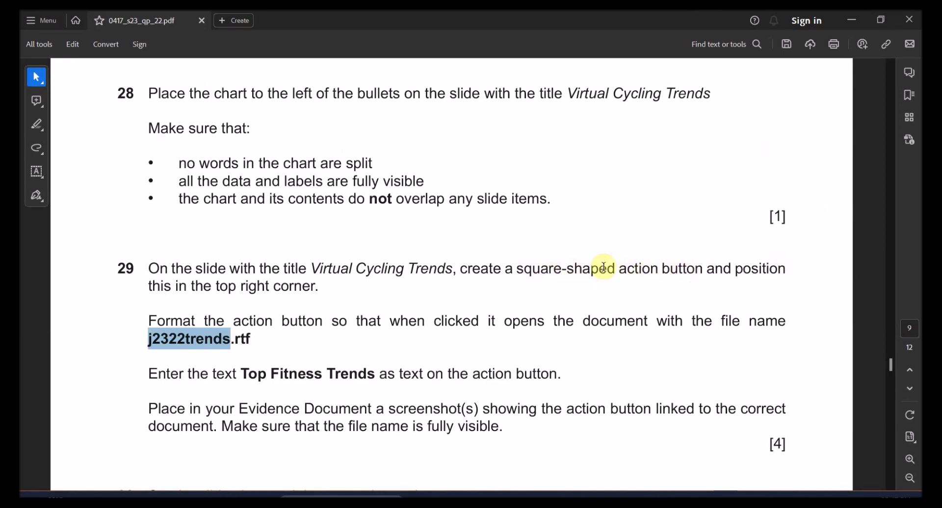
key("alt+Tab")
left_click_drag(835, 134, 806, 164)
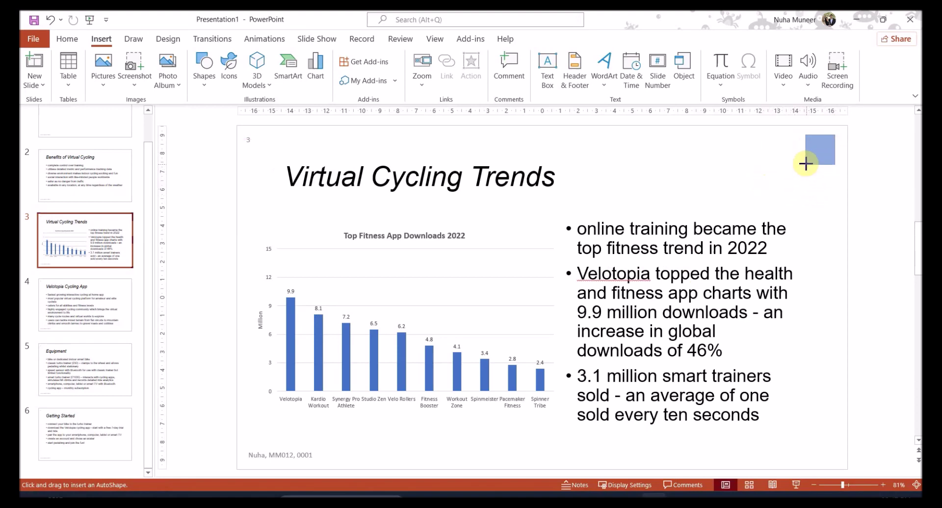
left_click_drag(800, 170, 800, 170)
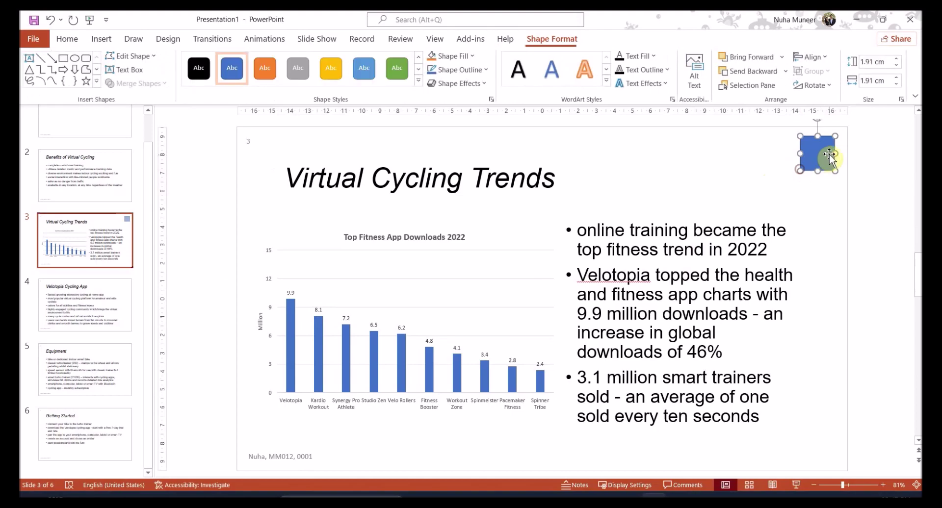
Recheck question 29's wording on the button's placement and what it opens when clicked.
key("alt+Tab")
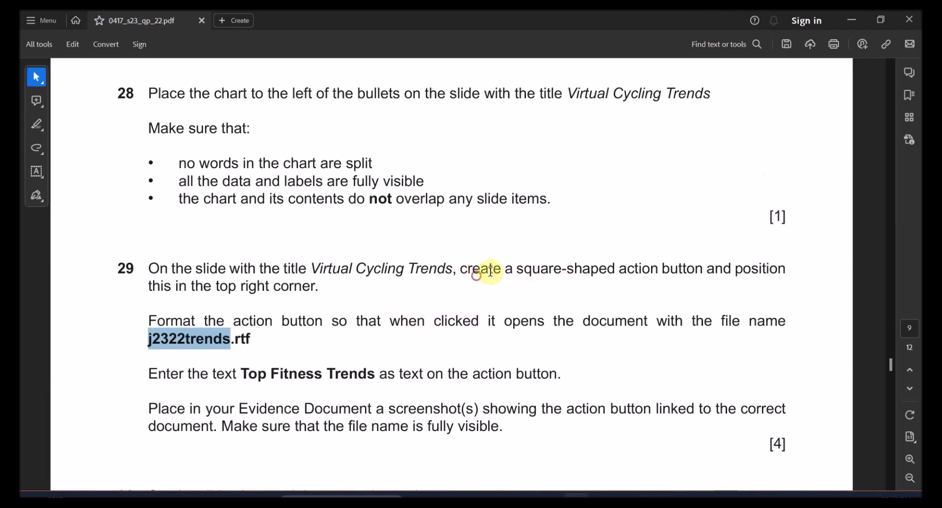
left_click_drag(460, 269, 786, 269)
left_click_drag(191, 286, 316, 286)
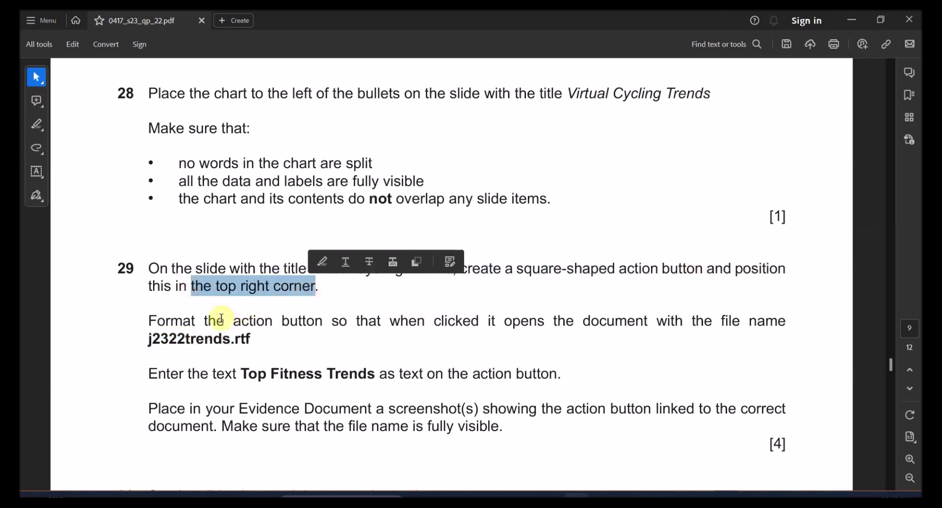
key("alt+Tab")
key("alt+Tab")
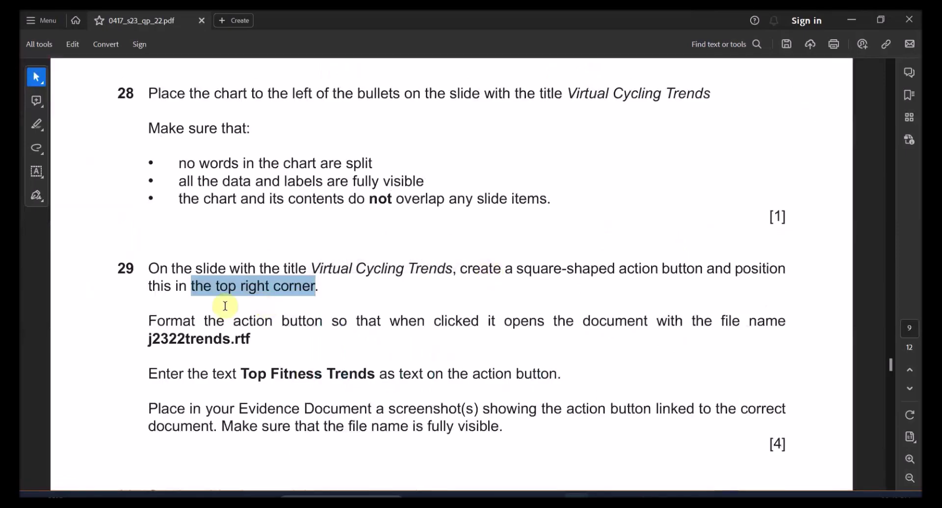
left_click_drag(234, 322, 273, 322)
left_click_drag(390, 322, 481, 324)
key("alt+Tab")
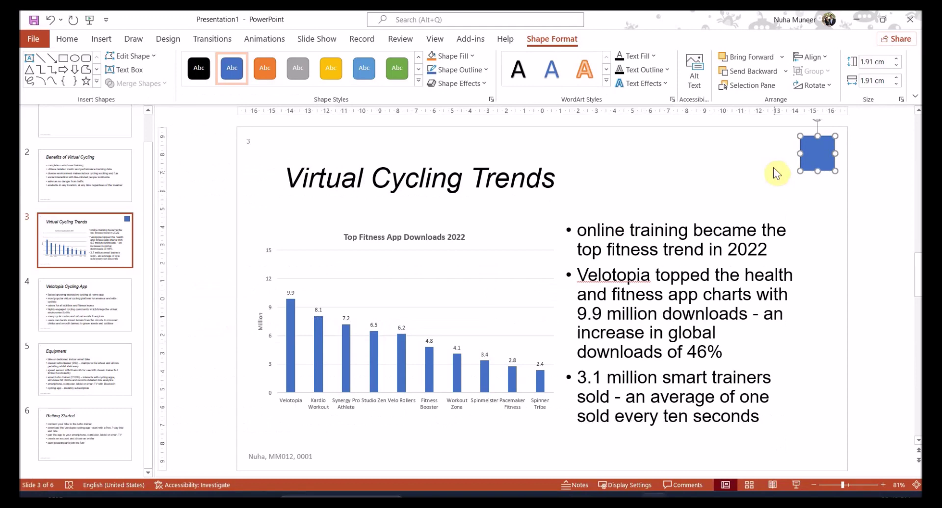
Start inserting a hyperlink on the blue square to an existing file and browse for the target document.
right_click(819, 156)
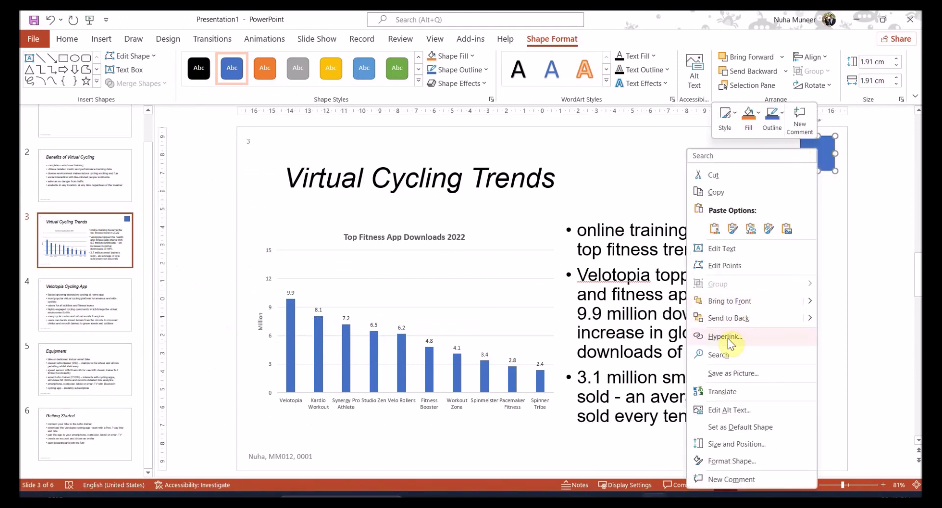
left_click(746, 337)
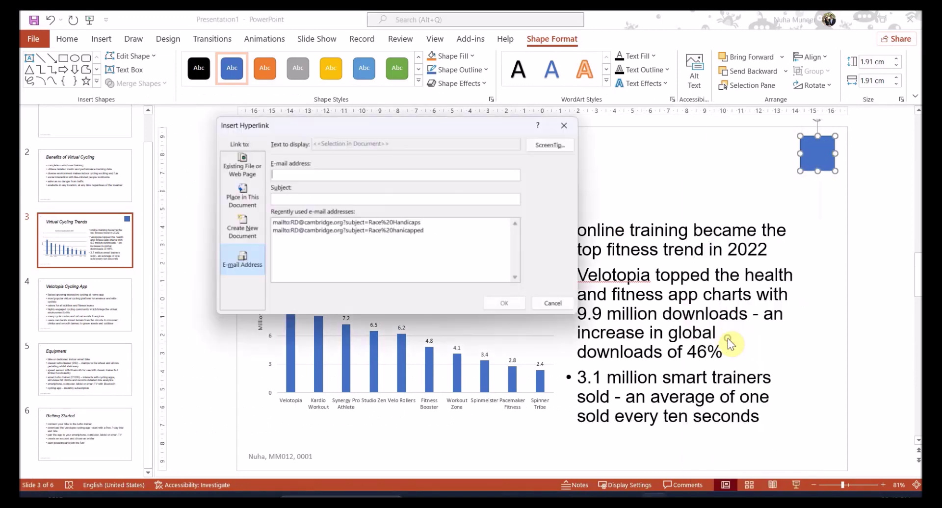
left_click(245, 166)
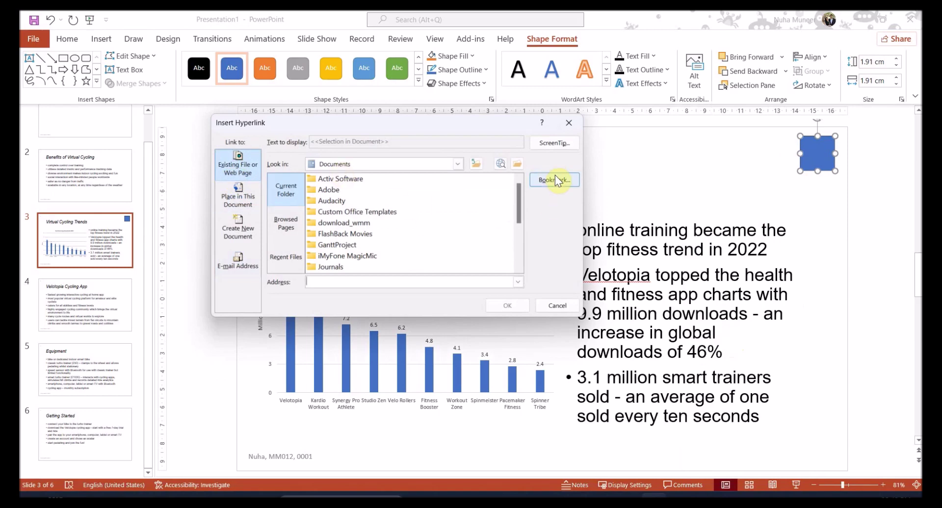
left_click_drag(409, 128, 437, 152)
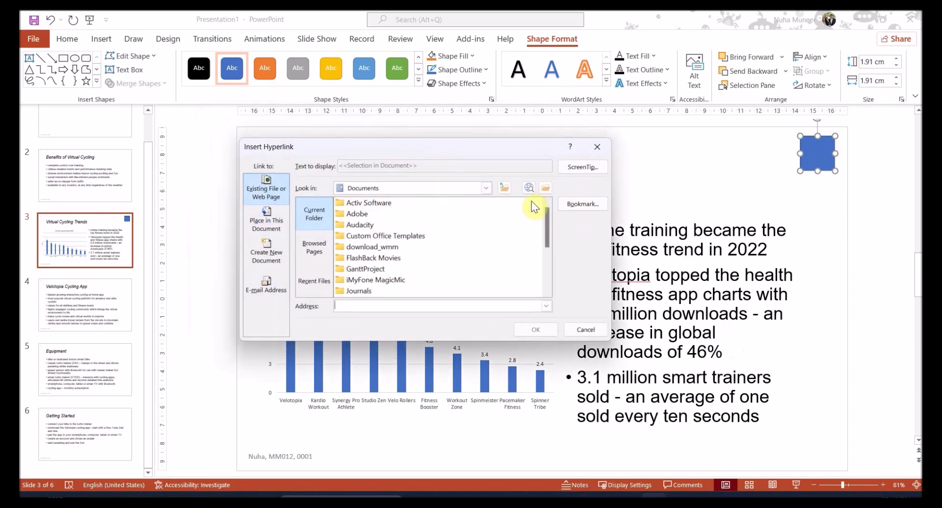
left_click(544, 186)
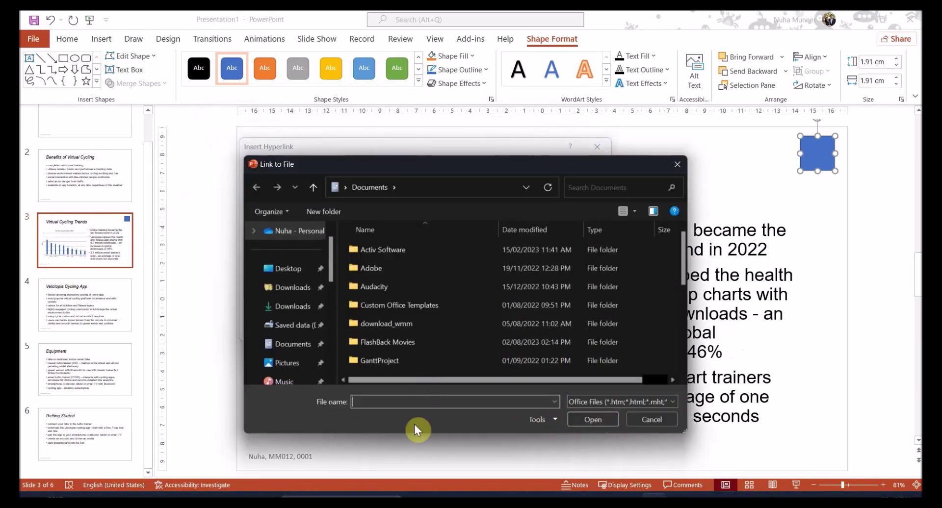
Copy the path of the 06_0417_22_Confidential Source Files June 2023 folder from File Explorer and open that folder in the link file browser.
key("alt+Tab")
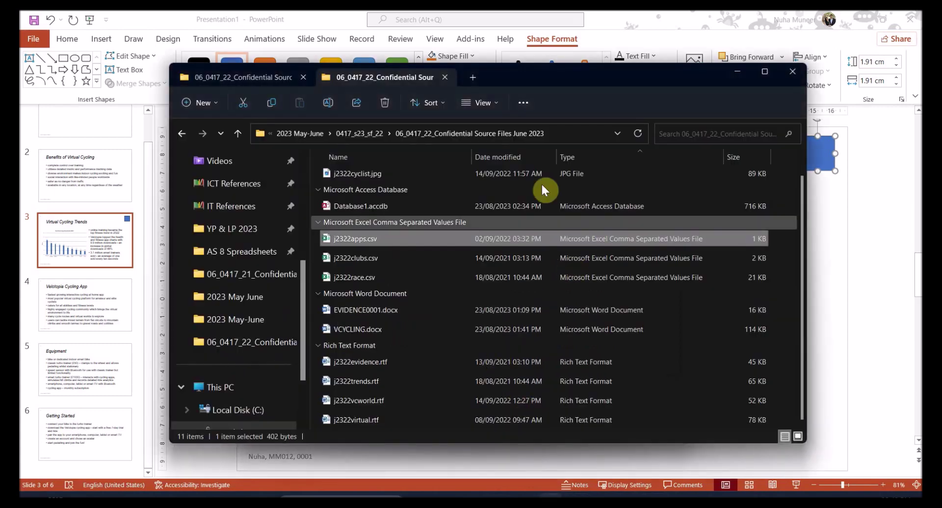
left_click(570, 139)
key("alt+Tab")
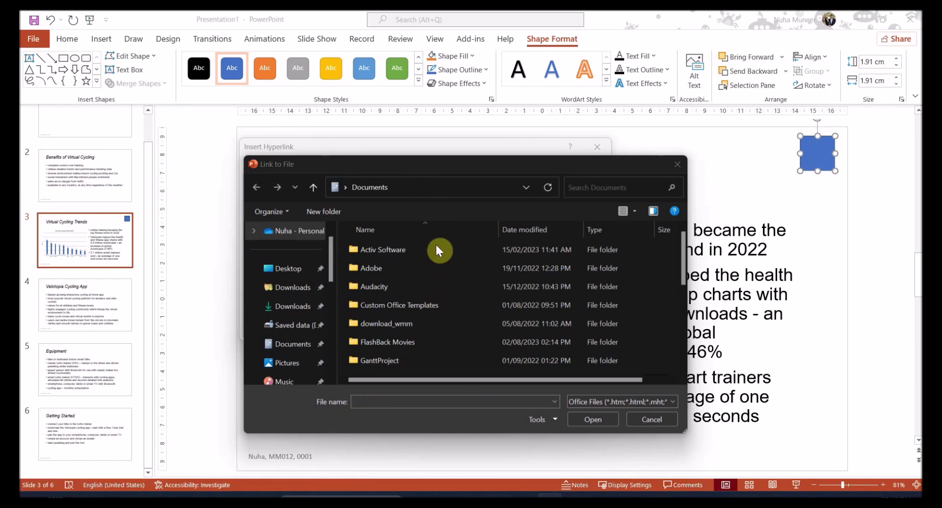
left_click(405, 192)
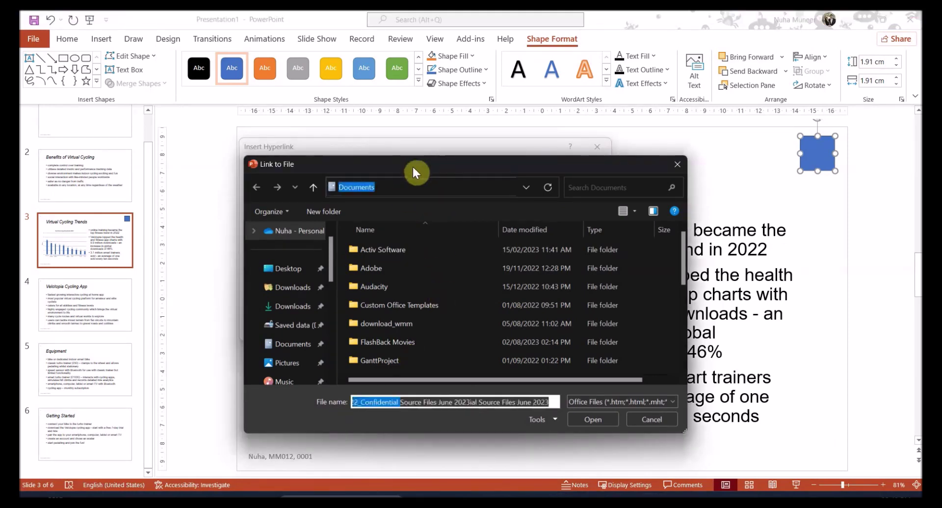
left_click_drag(412, 165, 384, 147)
key("ctrl+v")
key("Return")
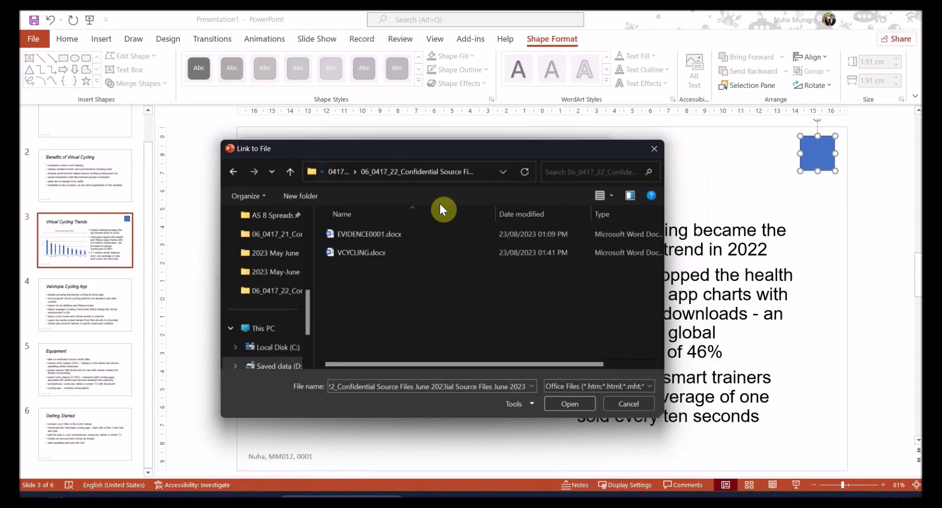
Show all file types, check the required file name in the question paper, and link the blue square to j2322trends.rtf.
left_click(648, 387)
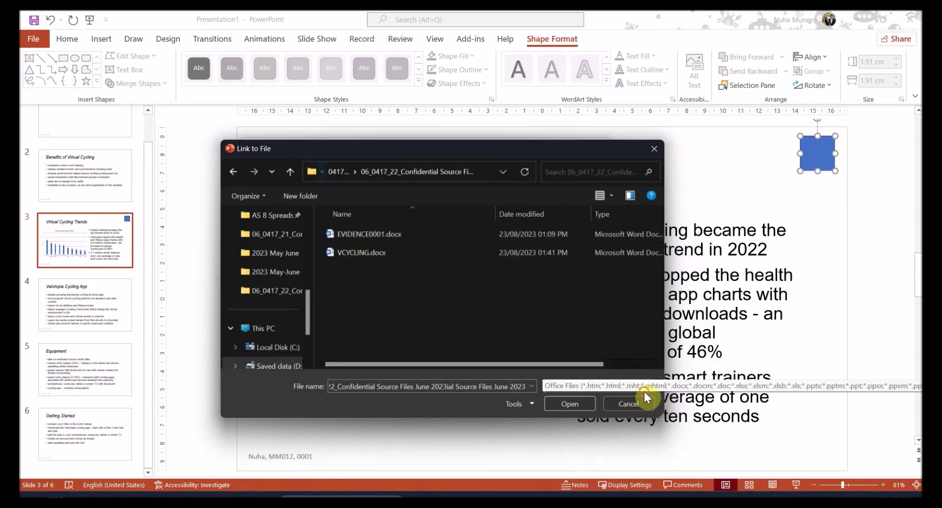
left_click(563, 237)
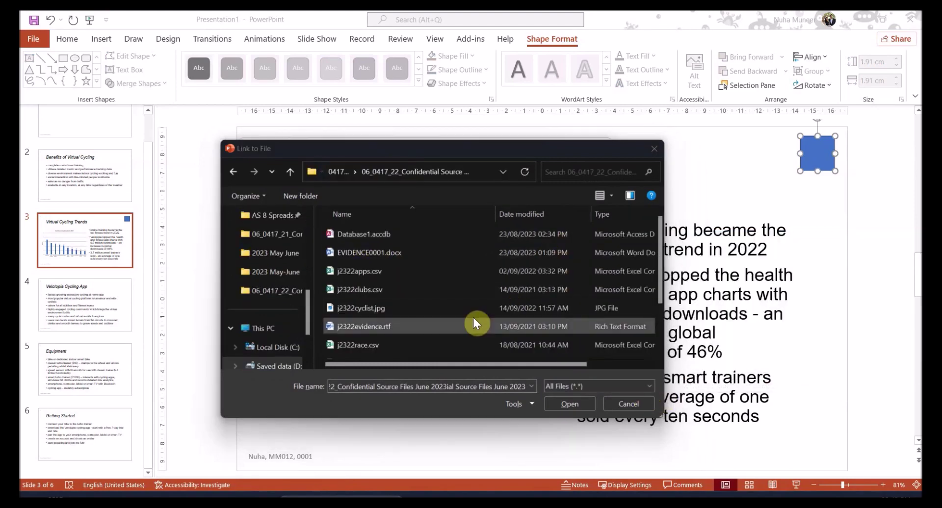
key("alt+Tab")
double_click(220, 340)
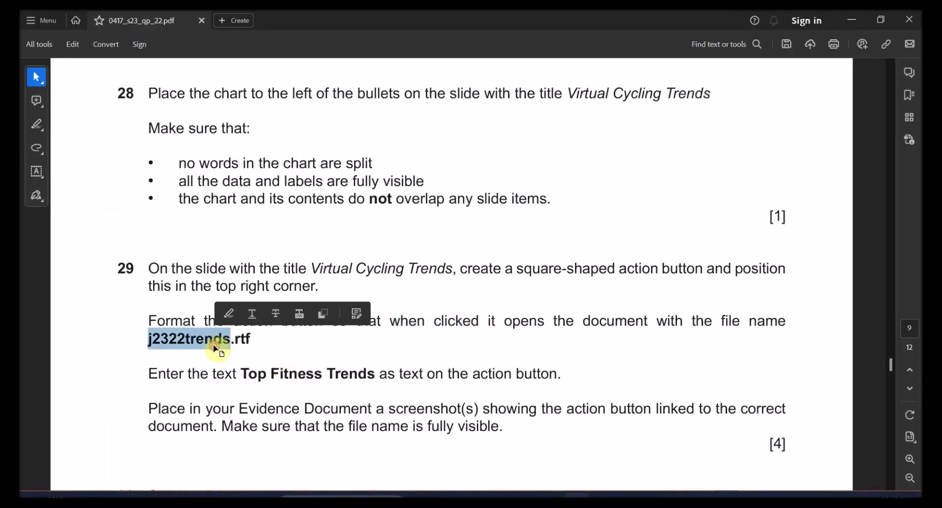
key("alt+Tab")
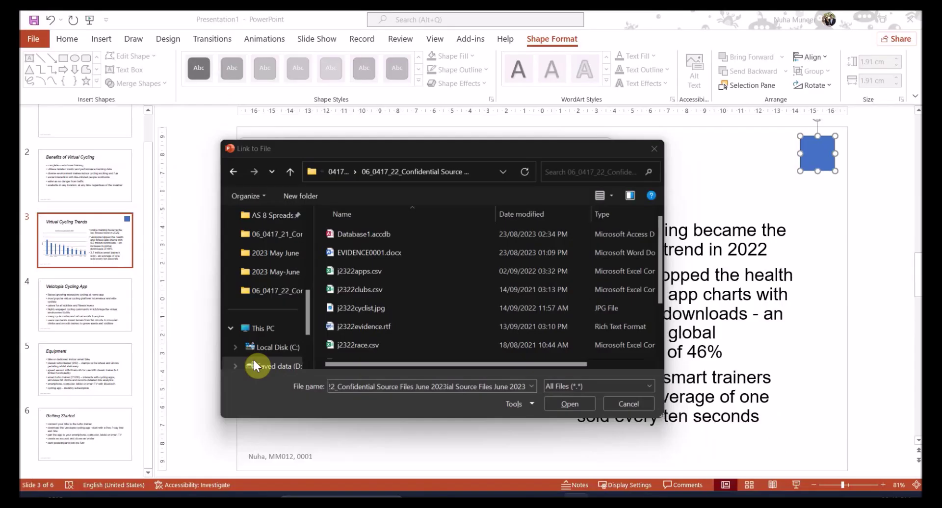
scroll(393, 322, "down", 2)
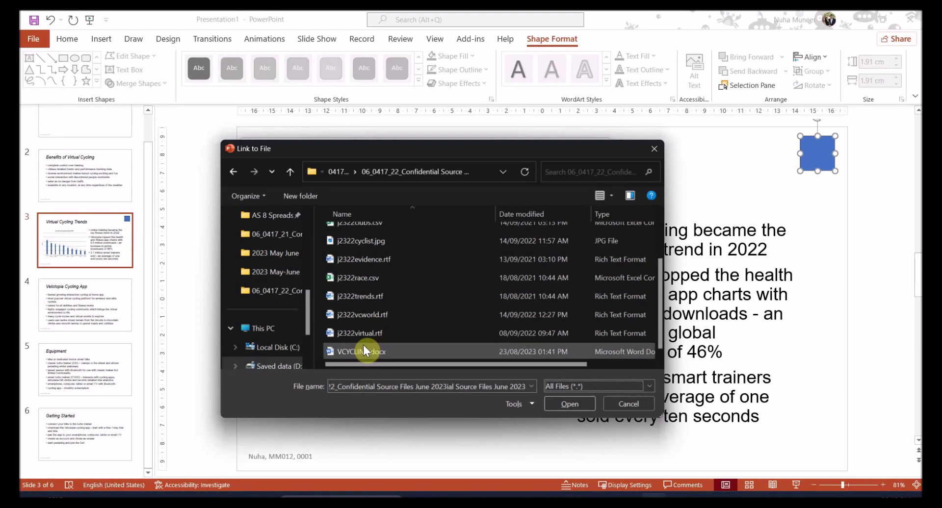
double_click(367, 298)
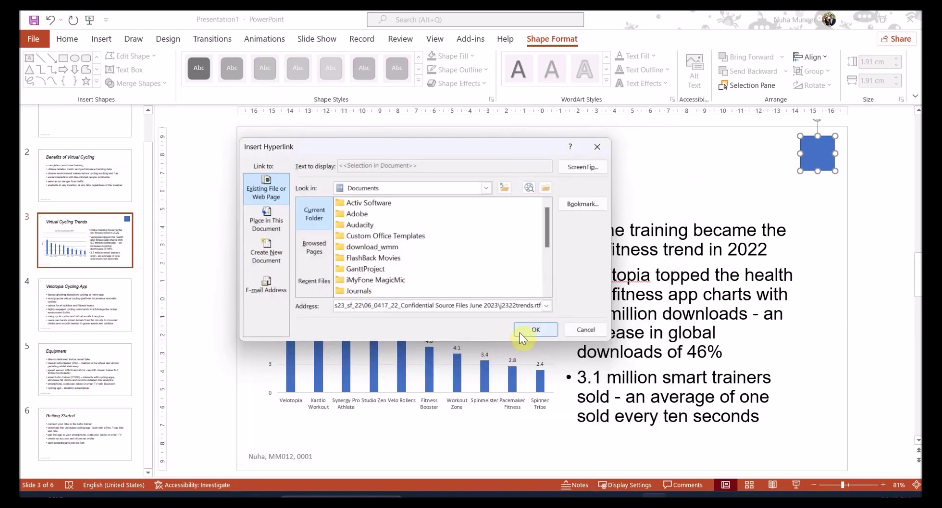
left_click(528, 328)
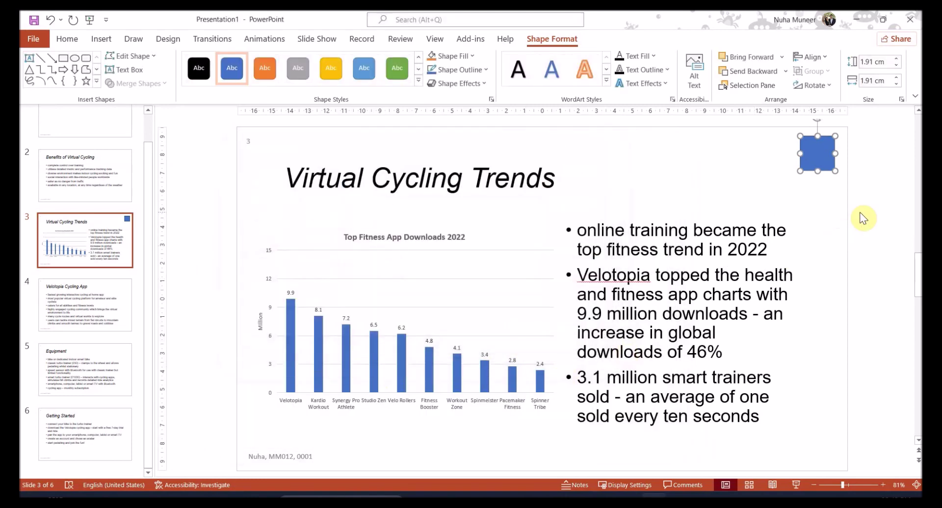
Copy the text Top Fitness Trends from question 29 and paste it onto the blue square.
key("alt+Tab")
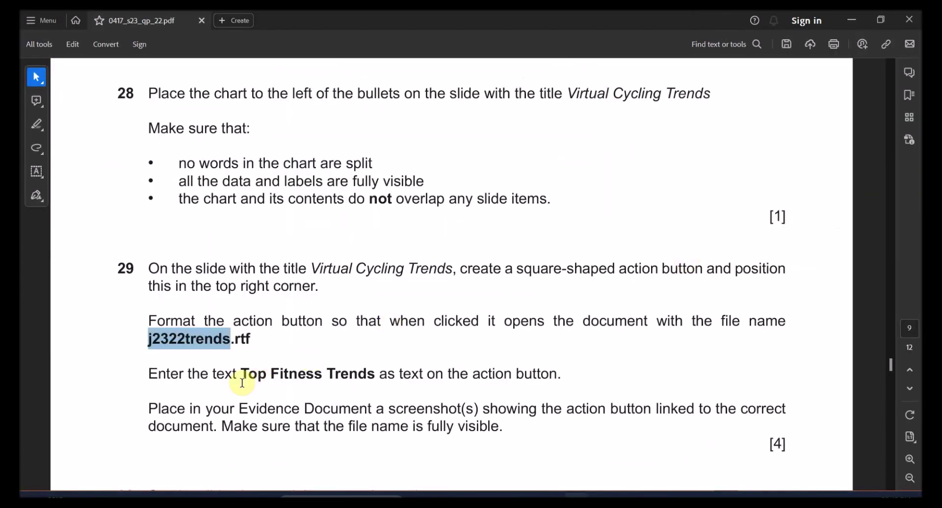
left_click_drag(240, 376, 388, 393)
key("ctrl+c")
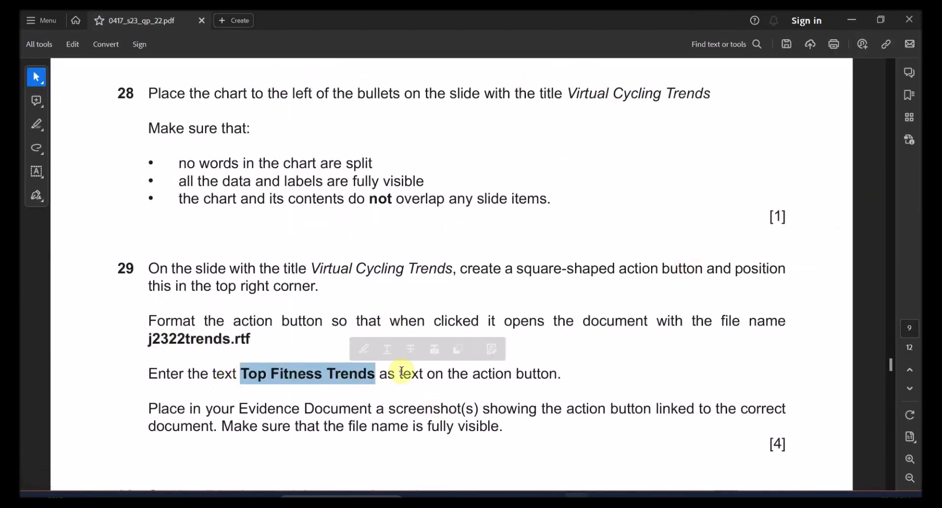
key("alt+Tab")
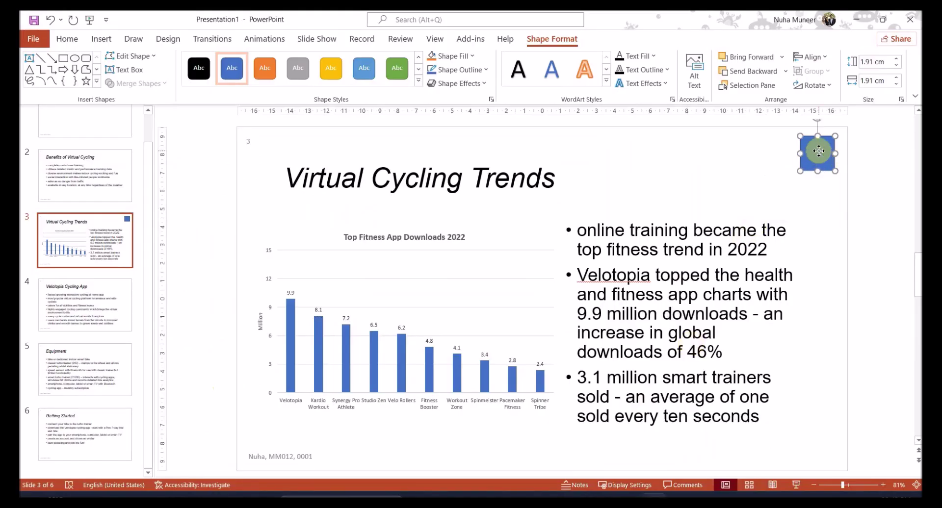
key("ctrl+v")
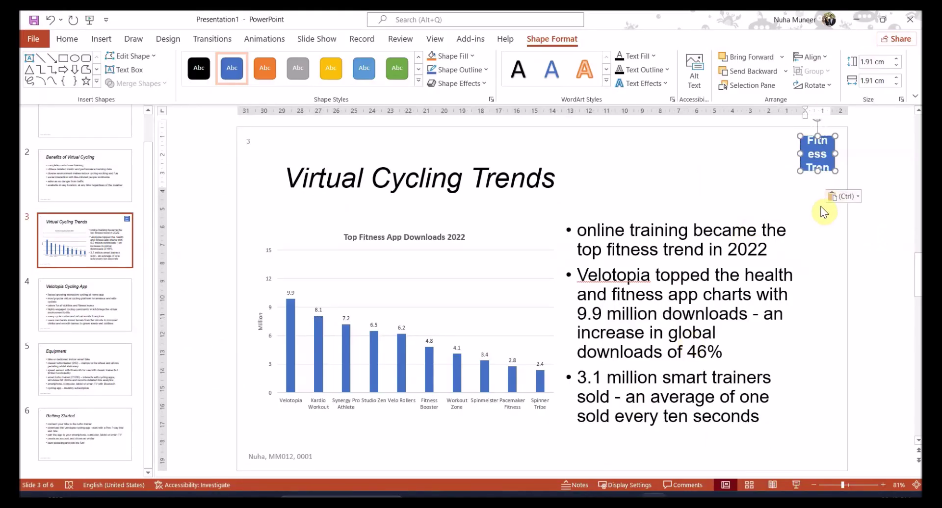
Enlarge the action button so its whole label fits and remove the bold from the label text.
left_click(797, 157)
left_click(797, 157)
left_click_drag(799, 172, 783, 183)
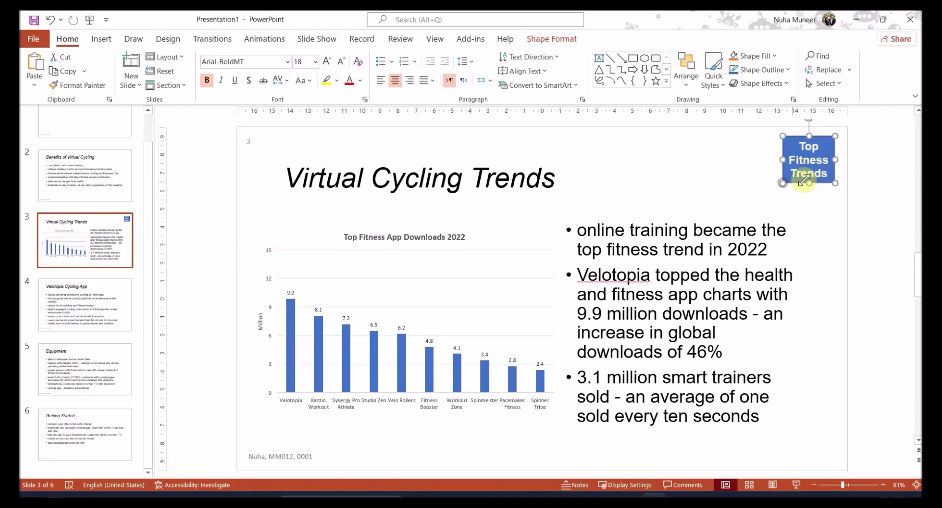
left_click(894, 239)
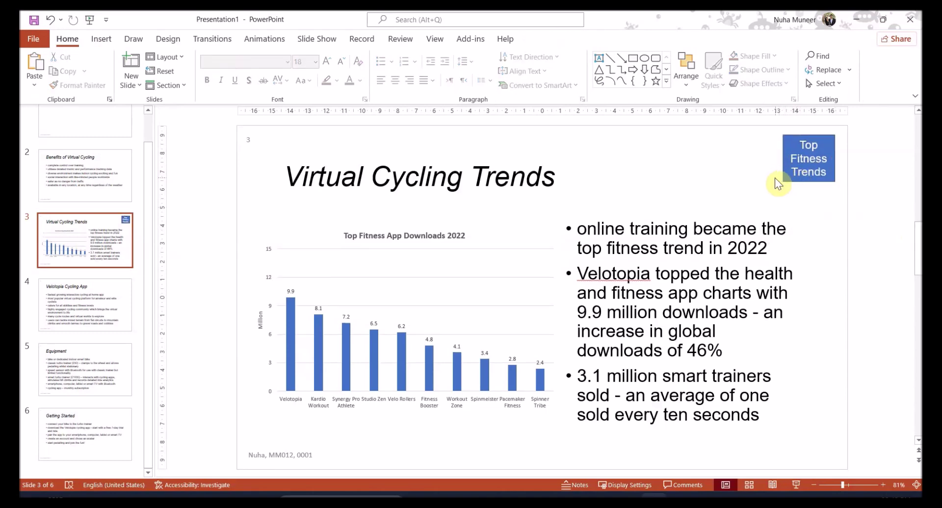
Recheck question 29, preview the Virtual Cycling Trends slide in the slide show, and end the show.
key("alt+Tab")
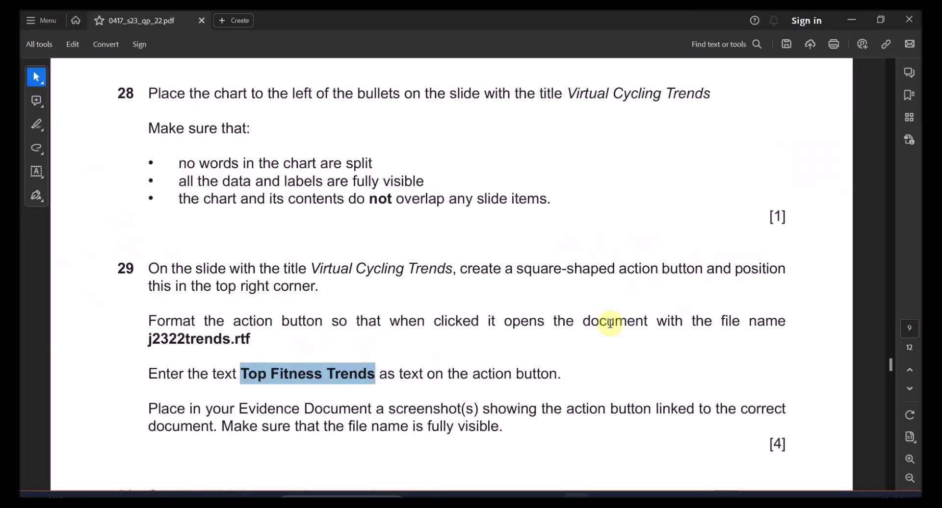
key("alt+Tab")
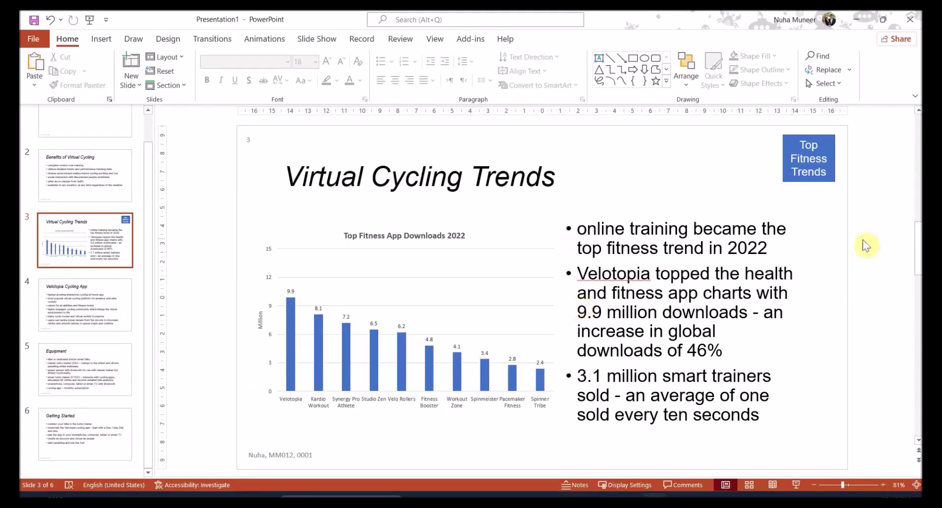
left_click(803, 166)
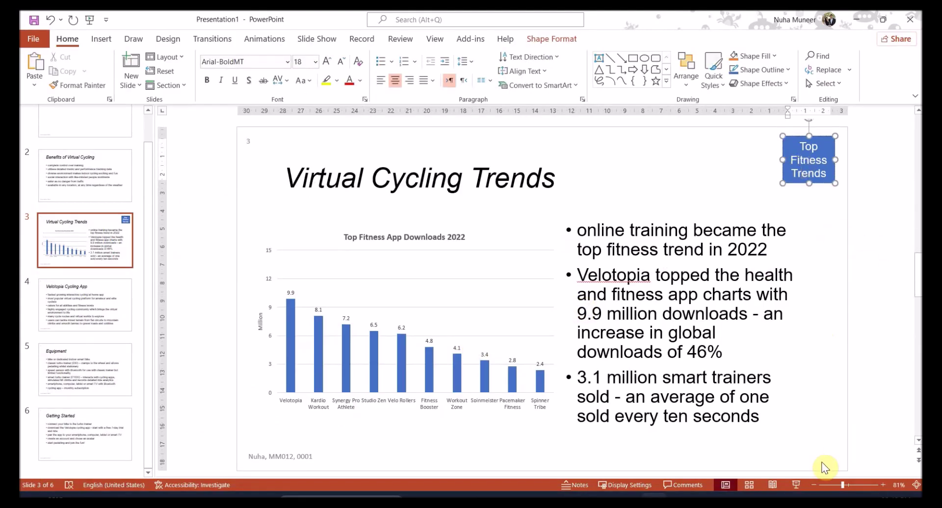
left_click(797, 483)
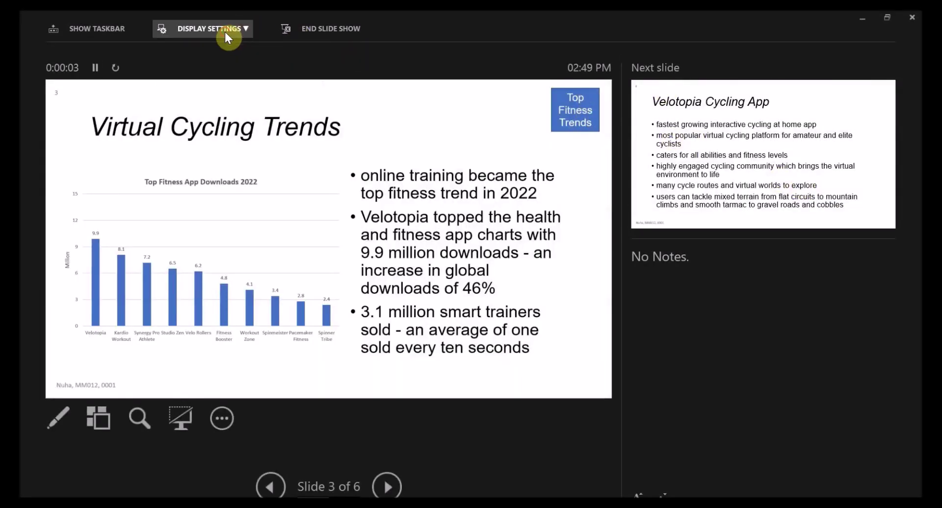
key("Escape")
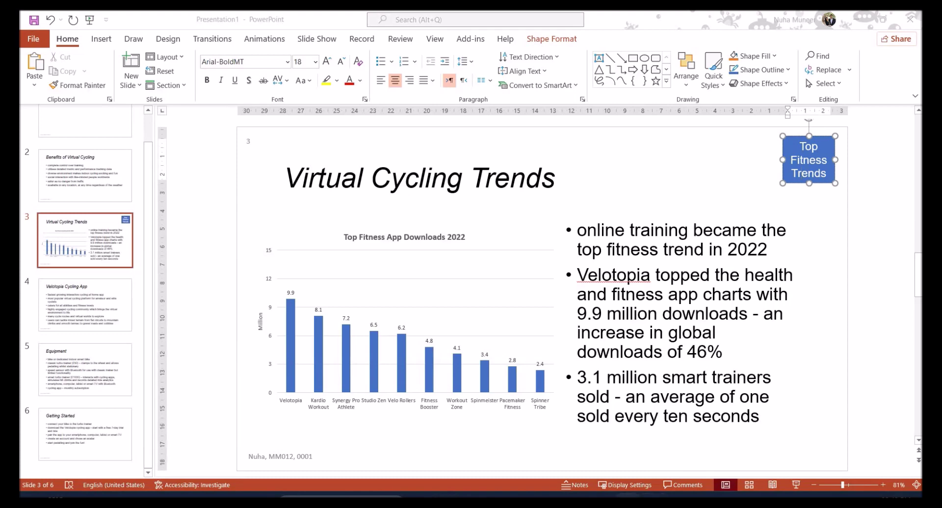
Read question 29's requirement for an Evidence Document screenshot of the action button linked to the correct document.
key("alt+Tab")
scroll(452, 272, "down", 3)
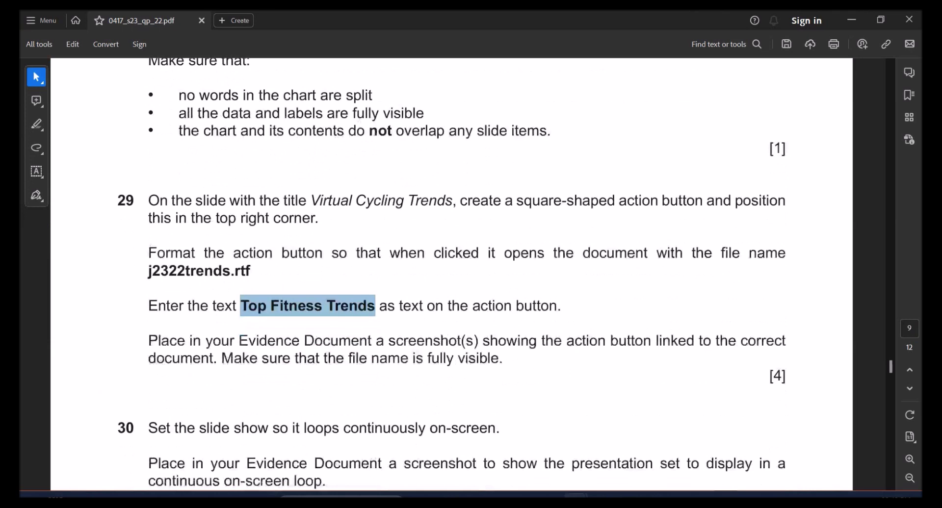
left_click_drag(238, 341, 586, 341)
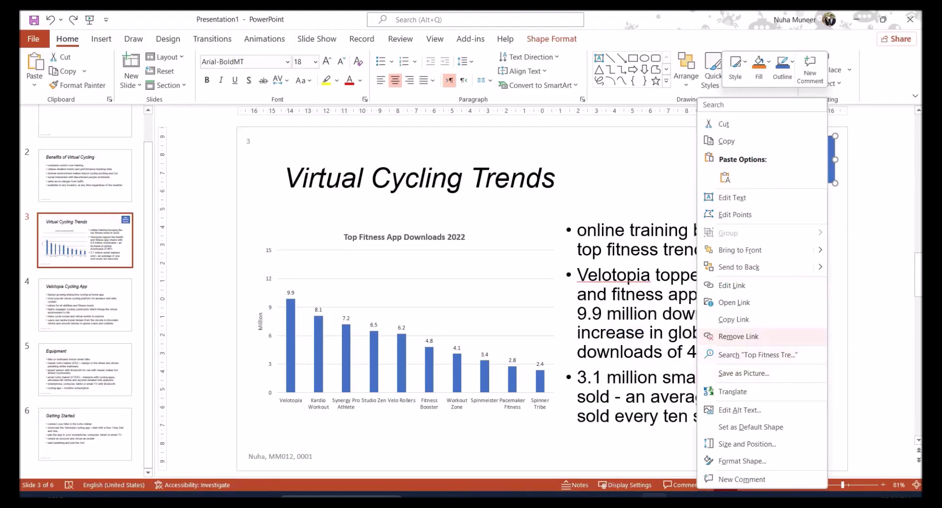
Remove the action button's link and try relinking it with the copied 06_0417_22_Confidential Source Files June 2023 folder path.
left_click(736, 336)
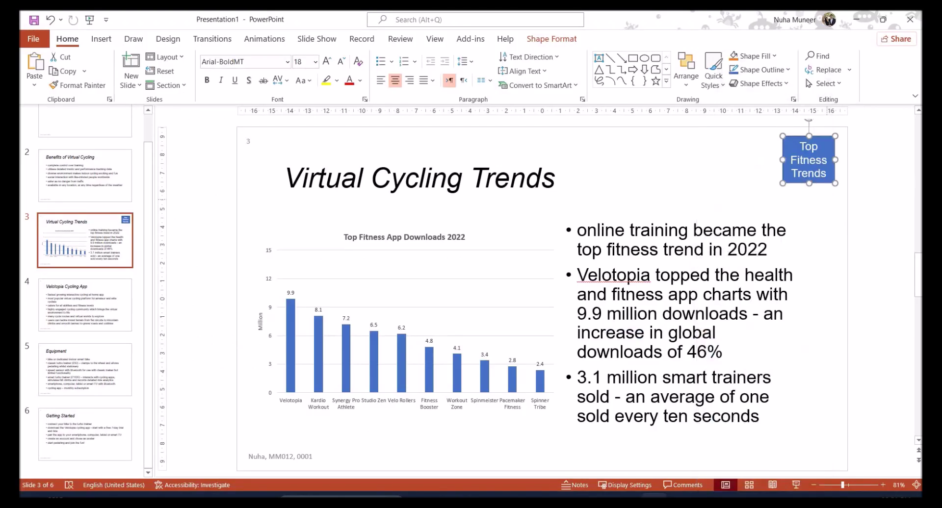
right_click(770, 181)
left_click(814, 163)
left_click(809, 158)
key("ctrl+k")
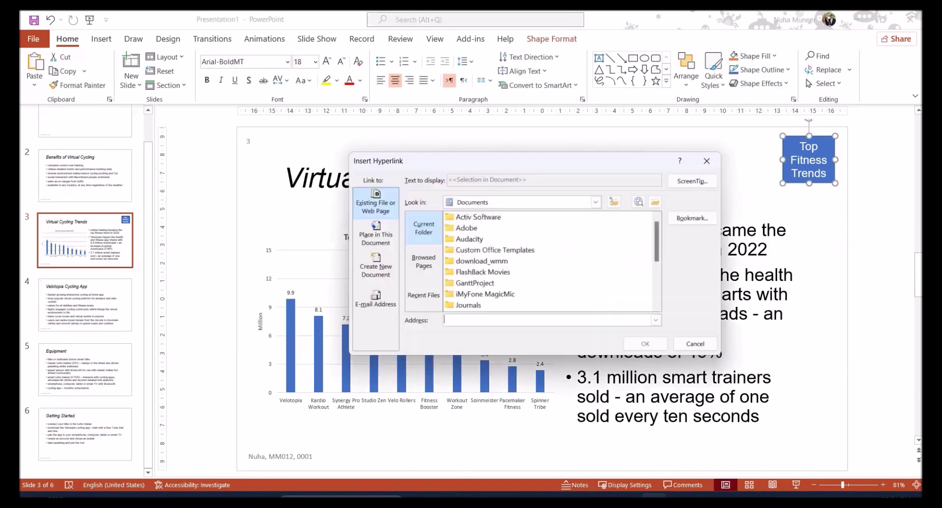
key("ctrl+v")
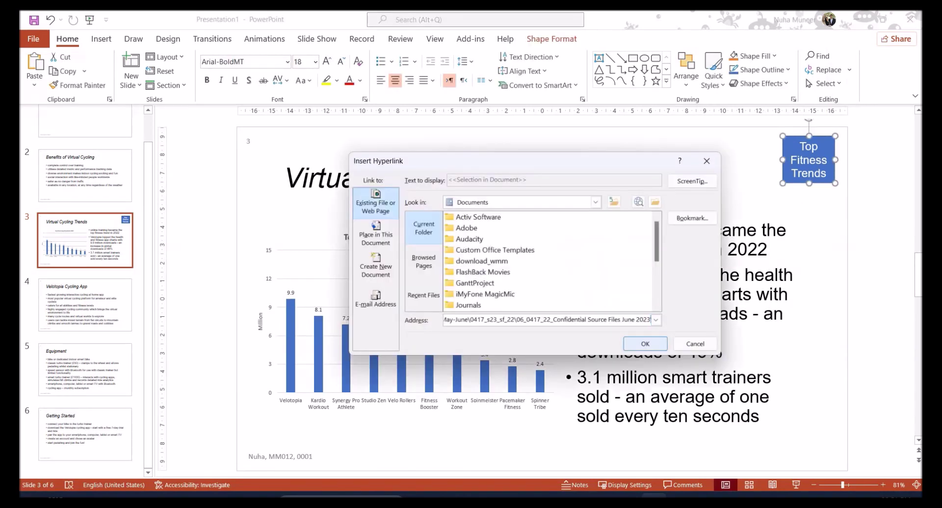
key("Return")
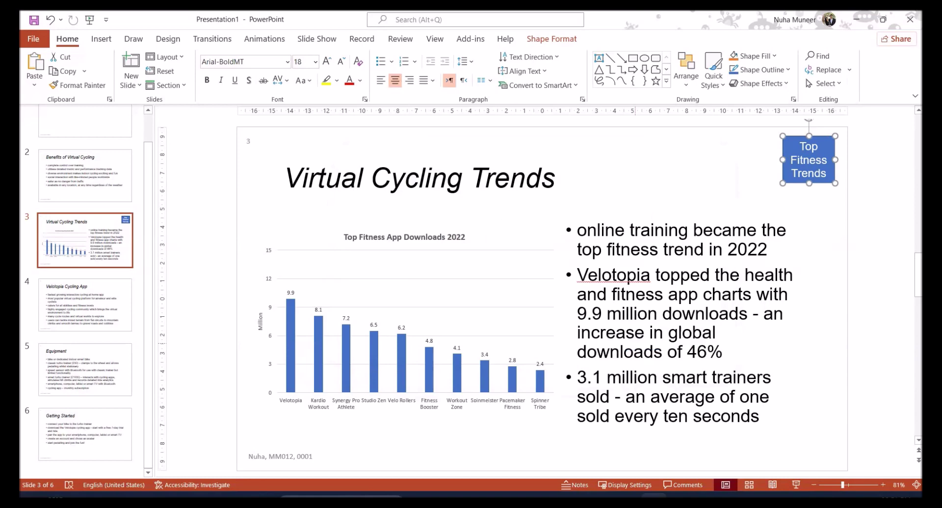
Remove the folder link from the Top Fitness Trends button and start inserting a new hyperlink on it.
right_click(787, 146)
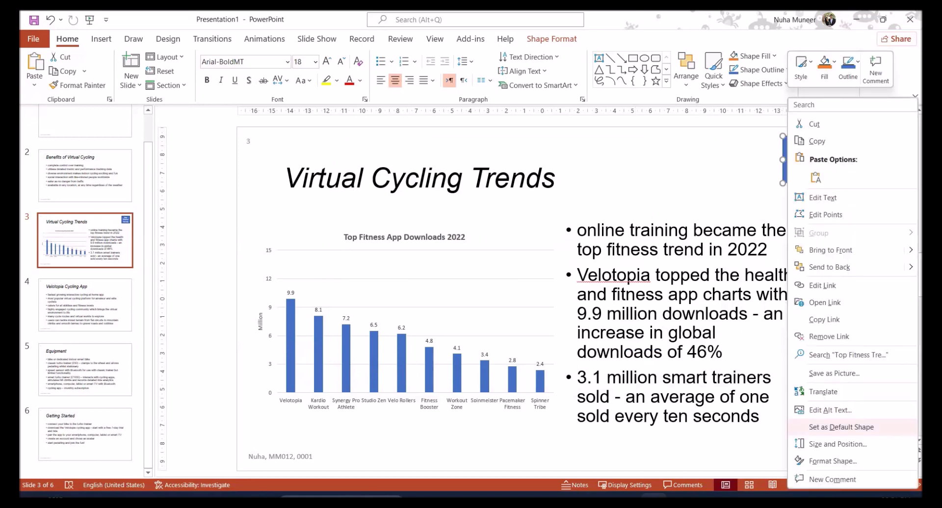
key("Return")
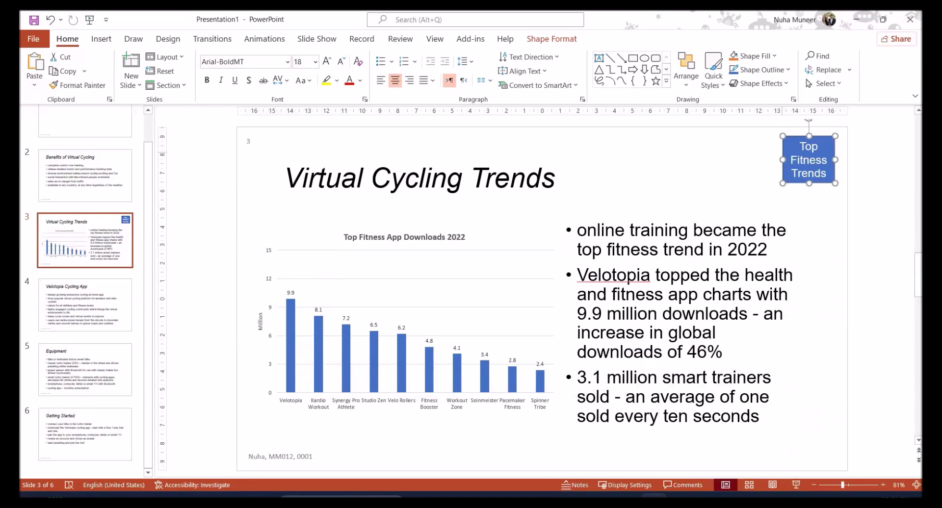
right_click(809, 159)
left_click(820, 336)
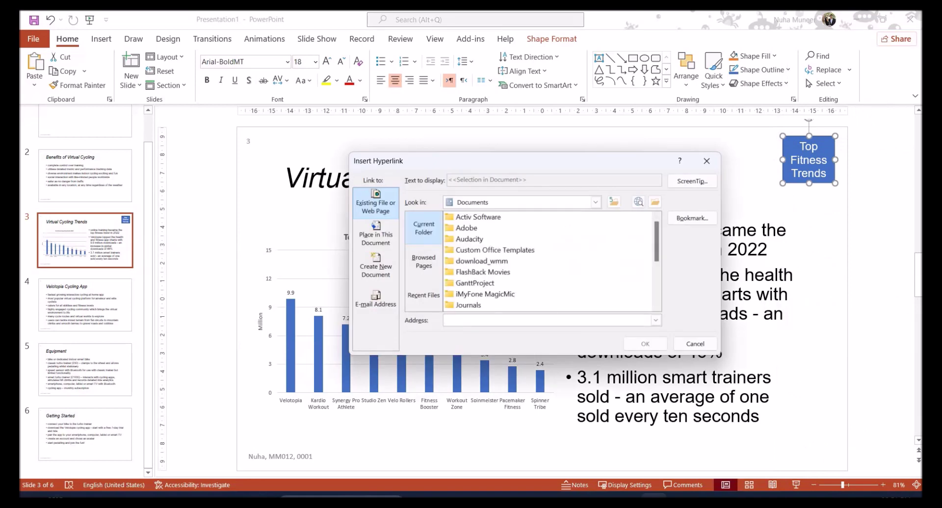
Browse to the 06_0417_22_Confidential Source Files June 2023 folder, show all file types, and choose j2322trends.rtf as the button's link target.
key("ctrl+v")
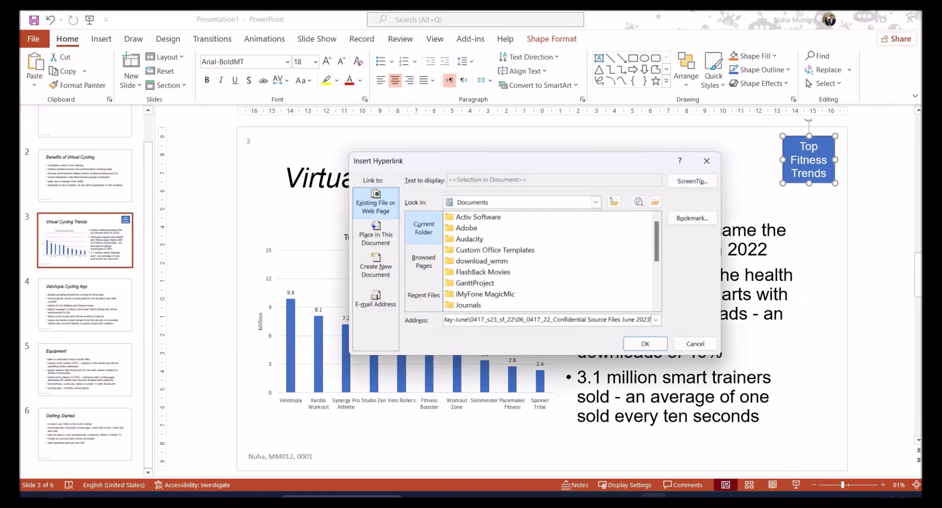
left_click(655, 202)
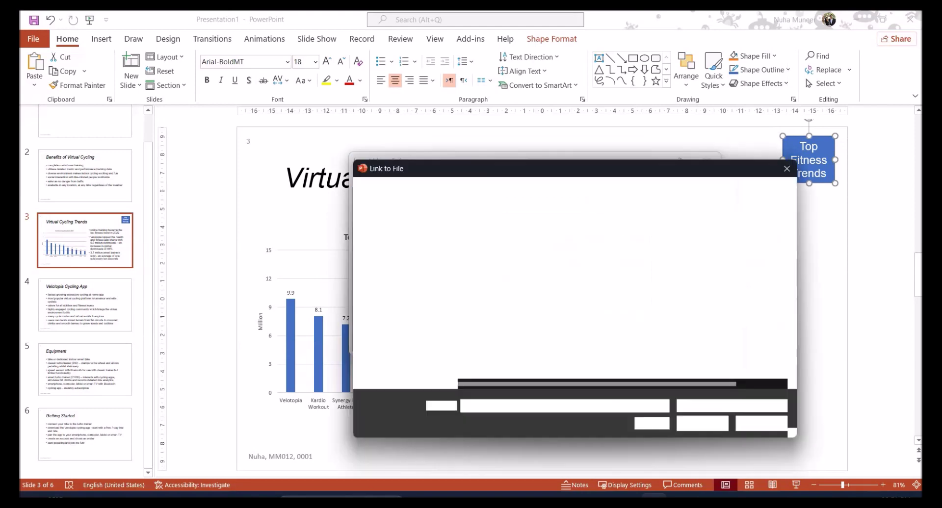
key("ctrl+v")
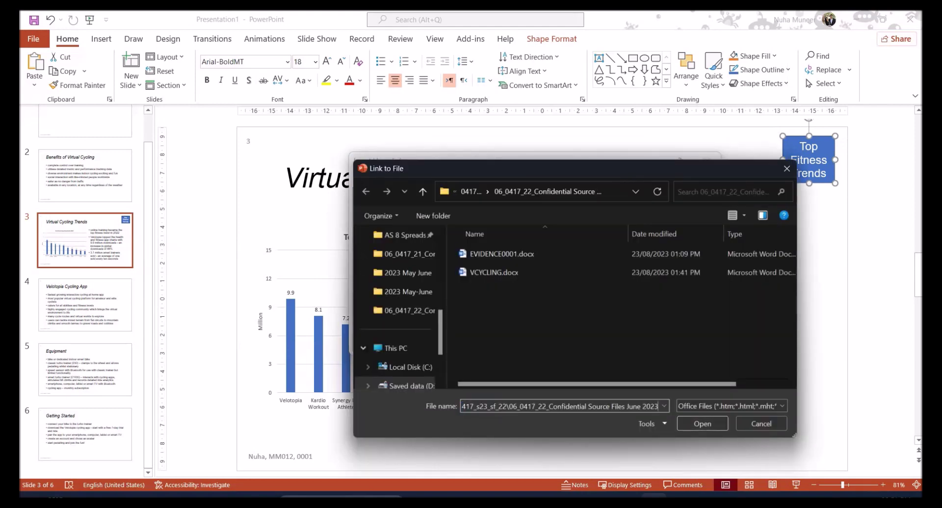
left_click(731, 407)
left_click(702, 255)
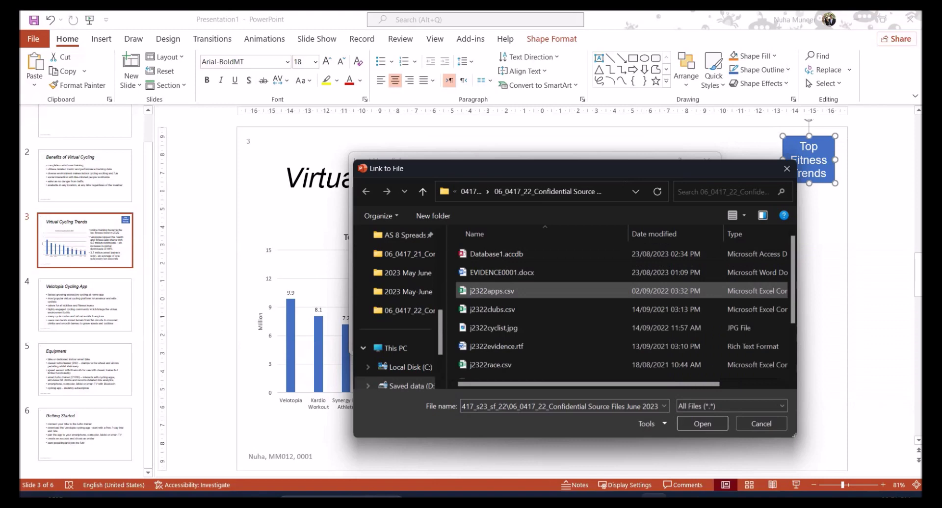
scroll(621, 314, "down", 1)
double_click(493, 316)
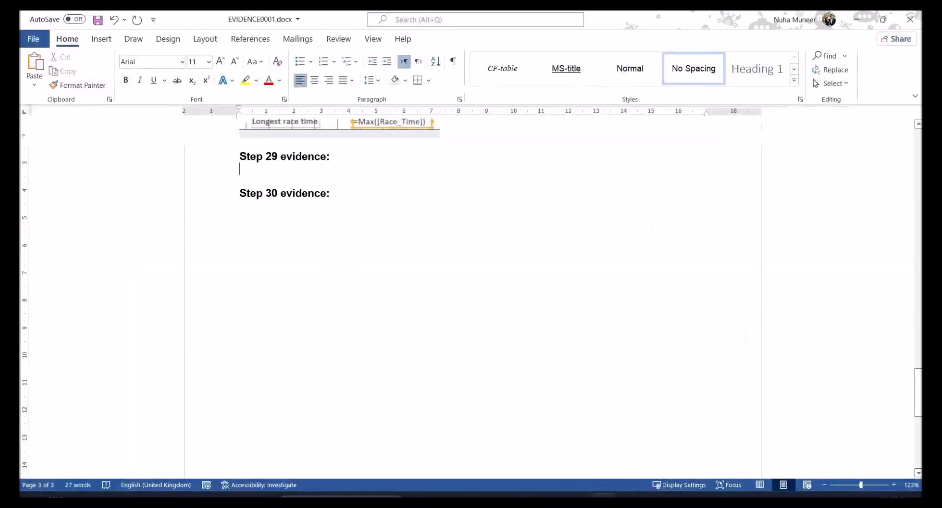
Paste the hyperlink settings screenshot under Step 29 evidence in EVIDENCE0001.docx in Word, return to PowerPoint and cancel the hyperlink insertion.
key("ctrl+v")
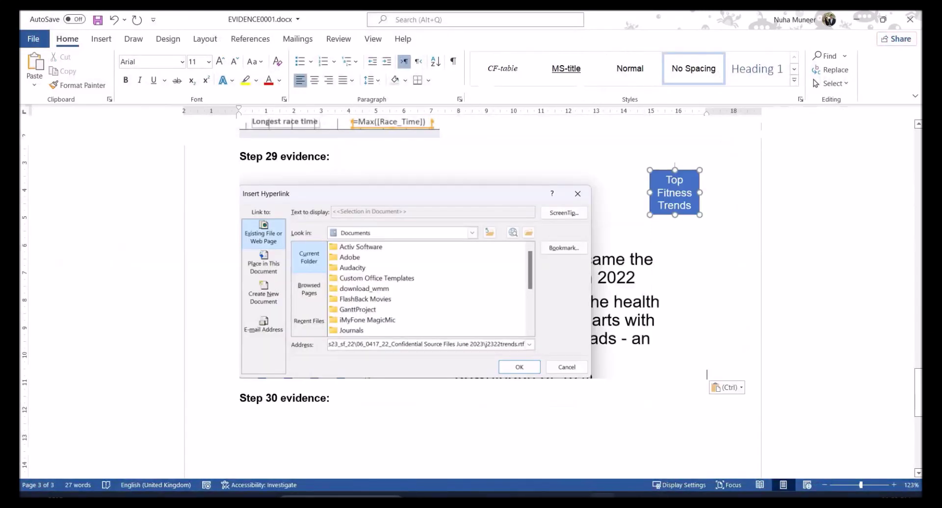
key("alt+Tab")
key("alt+Tab")
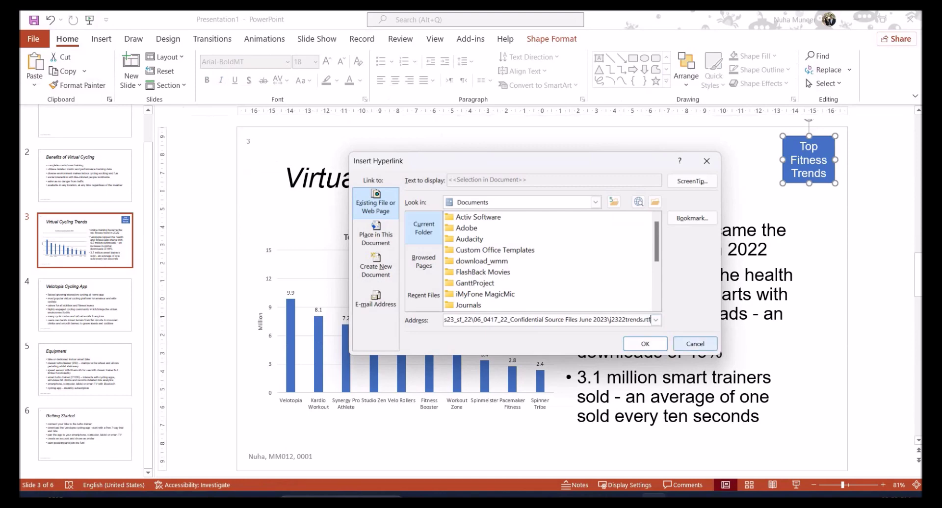
left_click(695, 343)
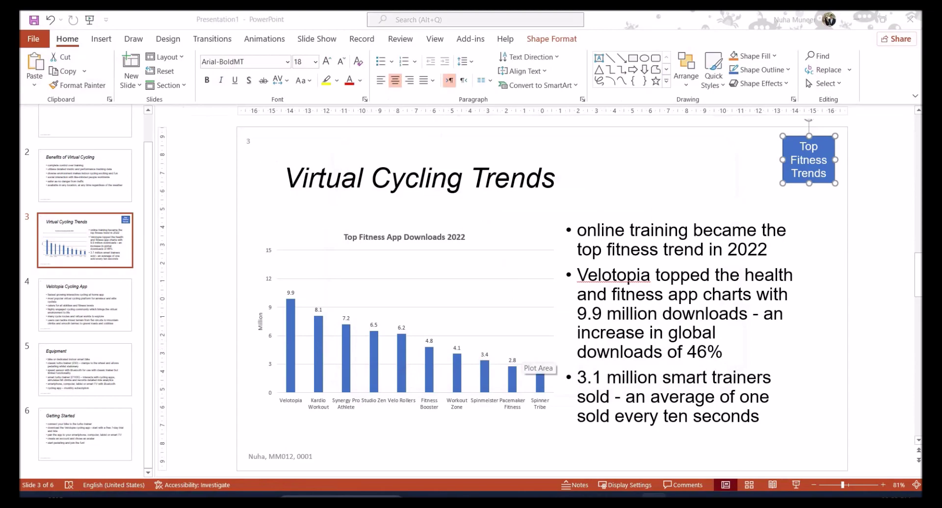
Check question 30 in the exam PDF, set the PowerPoint show to loop continuously until 'Esc', and run it from the current slide.
key("alt+Tab")
scroll(452, 274, "down", 1)
left_click(195, 360)
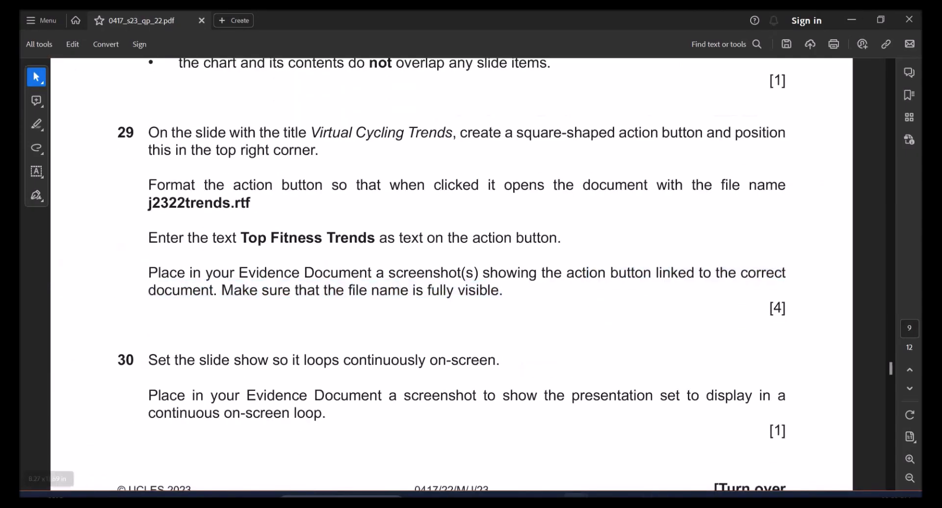
left_click_drag(158, 361, 496, 361)
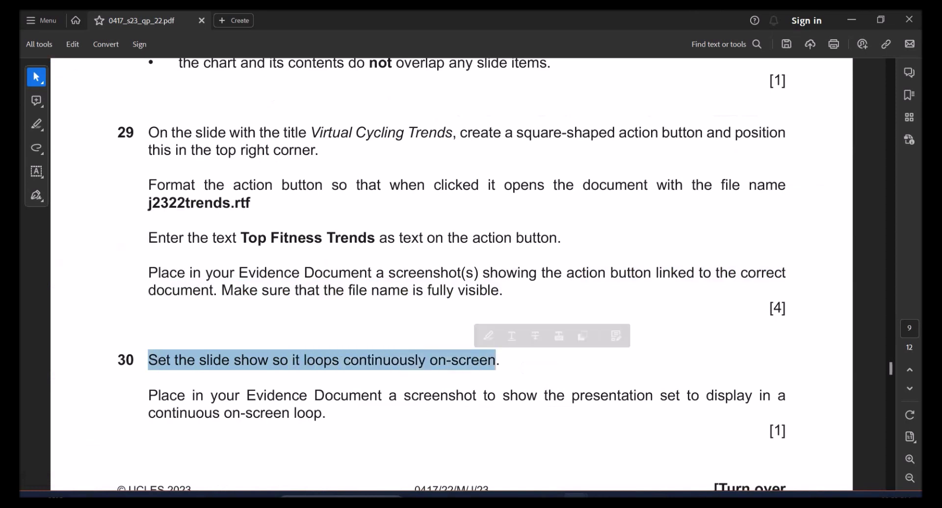
key("alt+Tab")
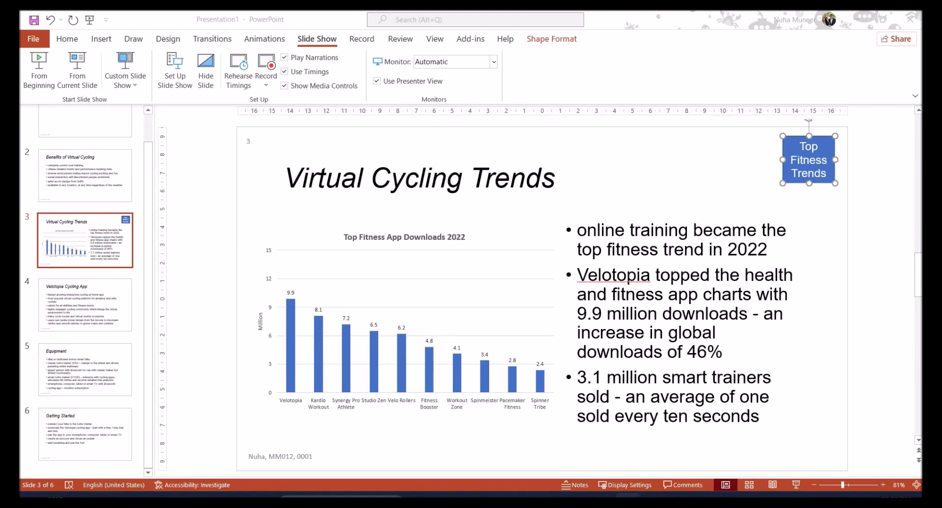
left_click(101, 39)
left_click(317, 39)
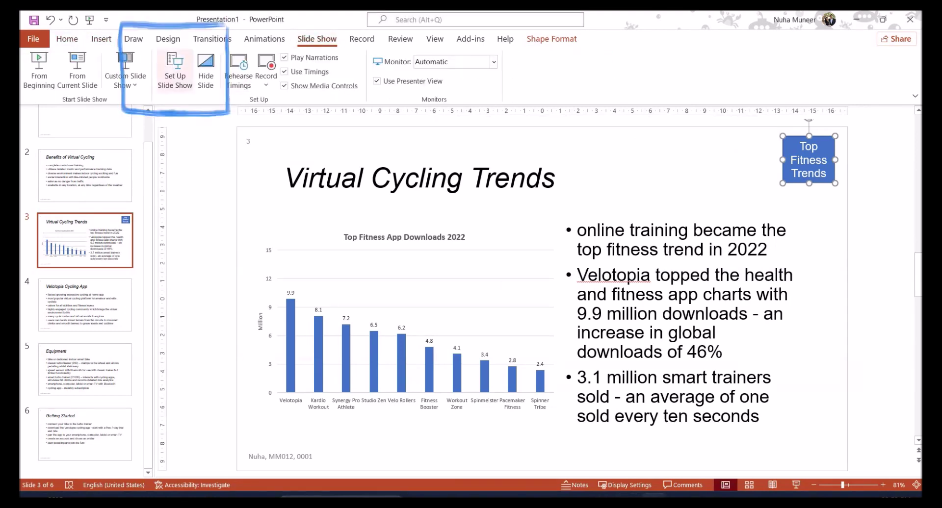
left_click(174, 69)
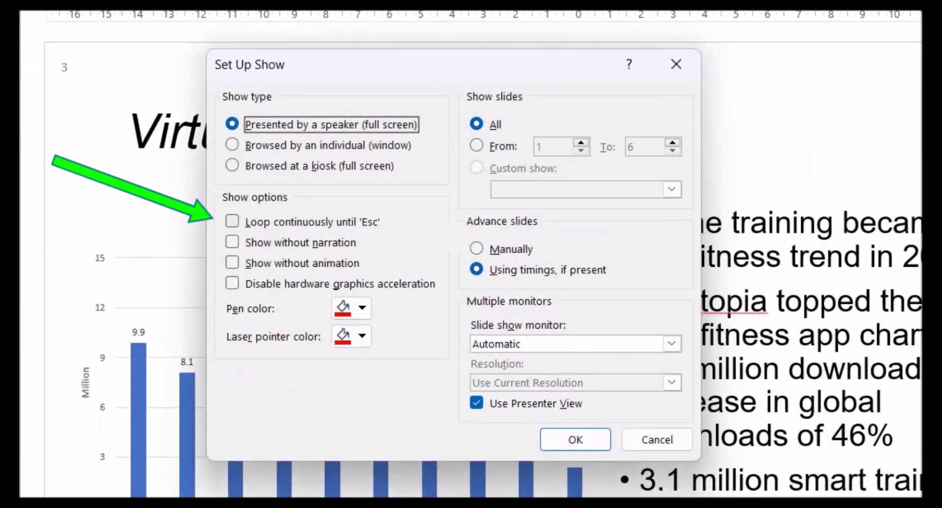
key("alt+l")
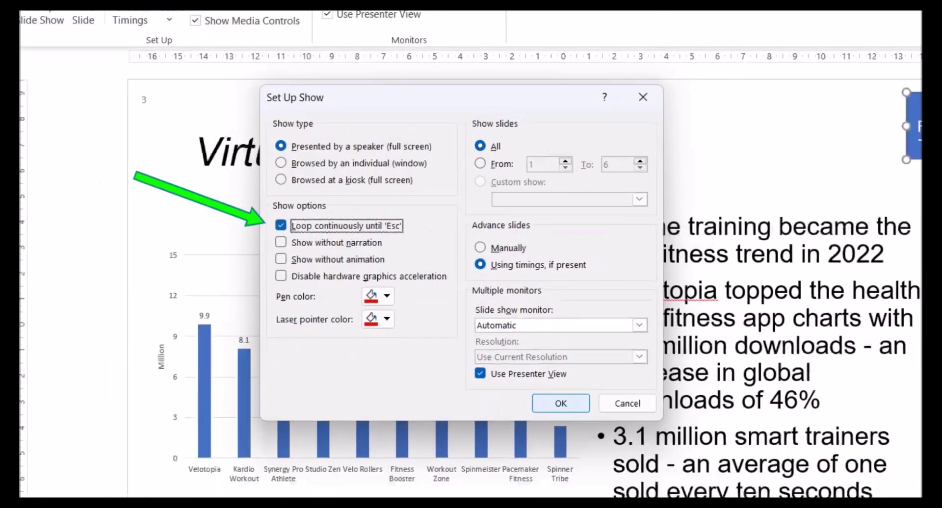
key("Return")
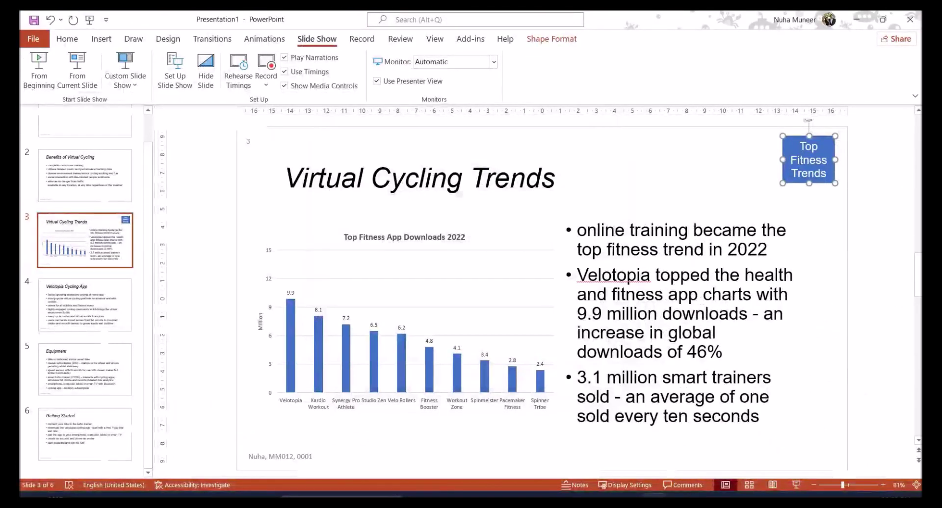
key("shift+F5")
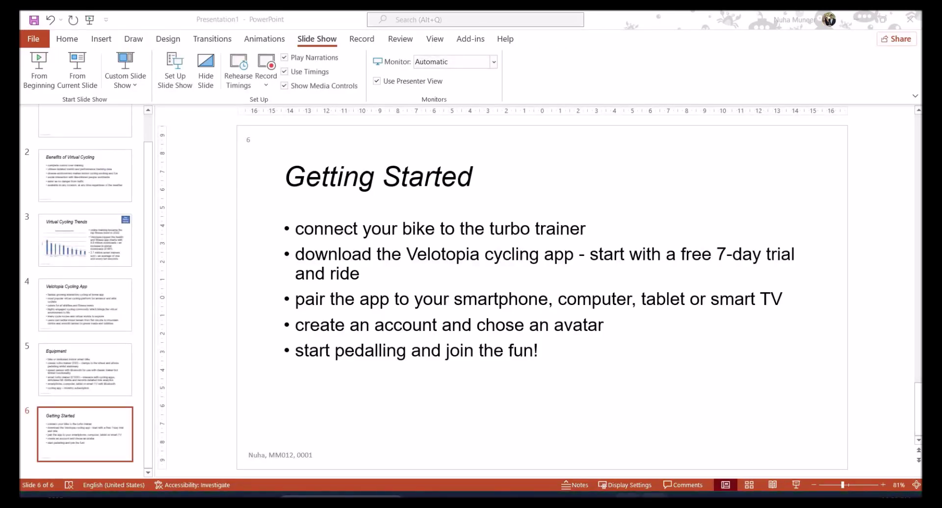
Check question 30's evidence requirement and paste a screenshot of the continuous loop setting under Step 30 evidence in EVIDENCE0001.docx.
key("alt+Tab")
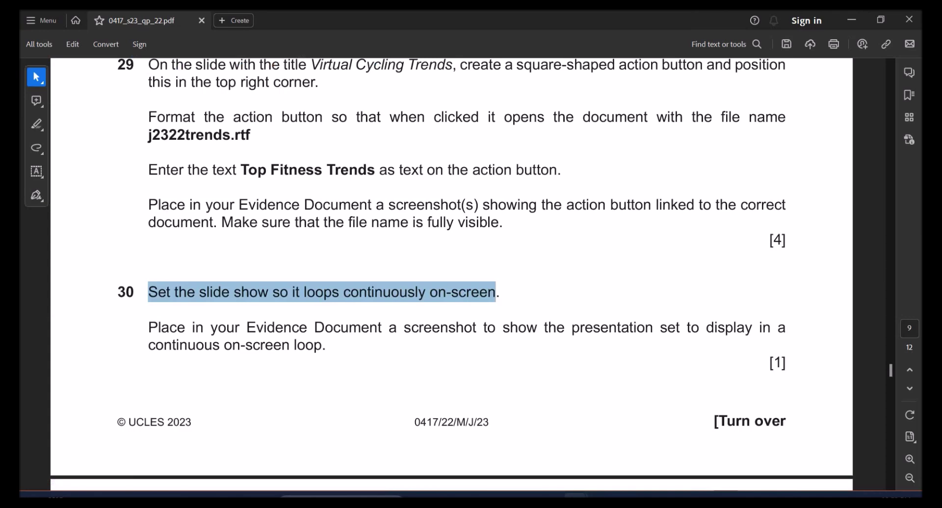
left_click_drag(210, 327, 564, 327)
scroll(564, 327, "down", 2)
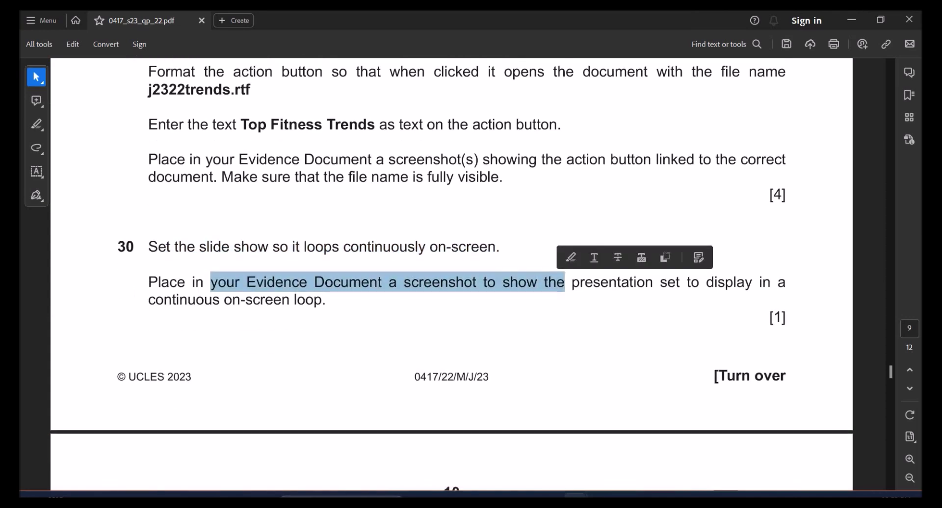
scroll(451, 245, "down", 2)
triple_click(220, 255)
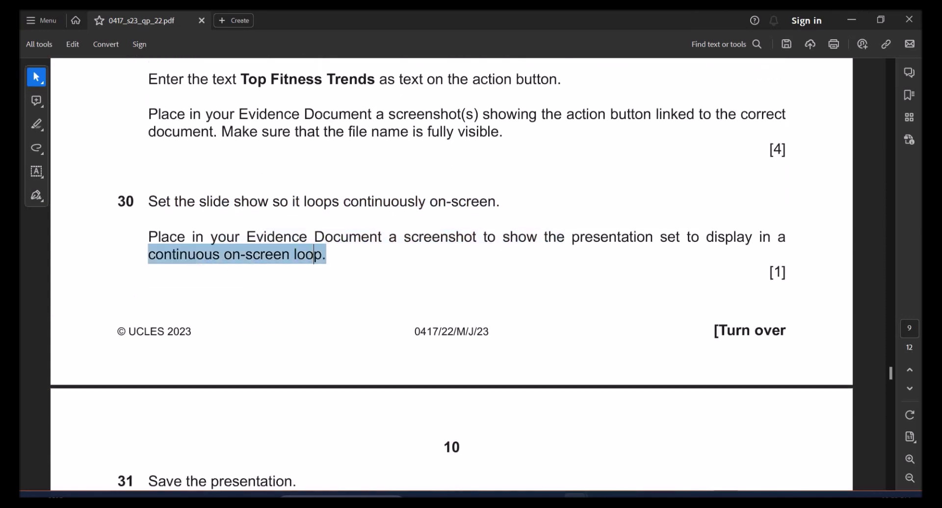
scroll(220, 254, "down", 5)
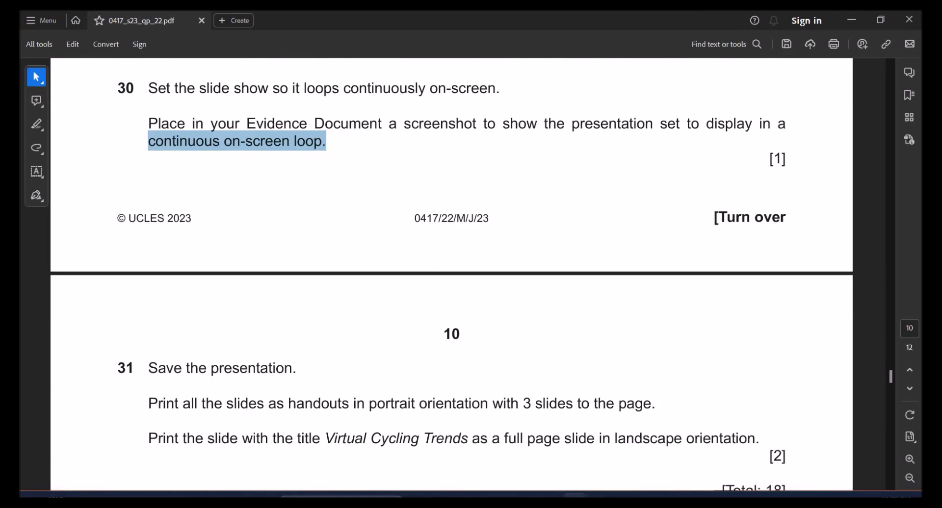
key("alt+Tab")
left_click(175, 69)
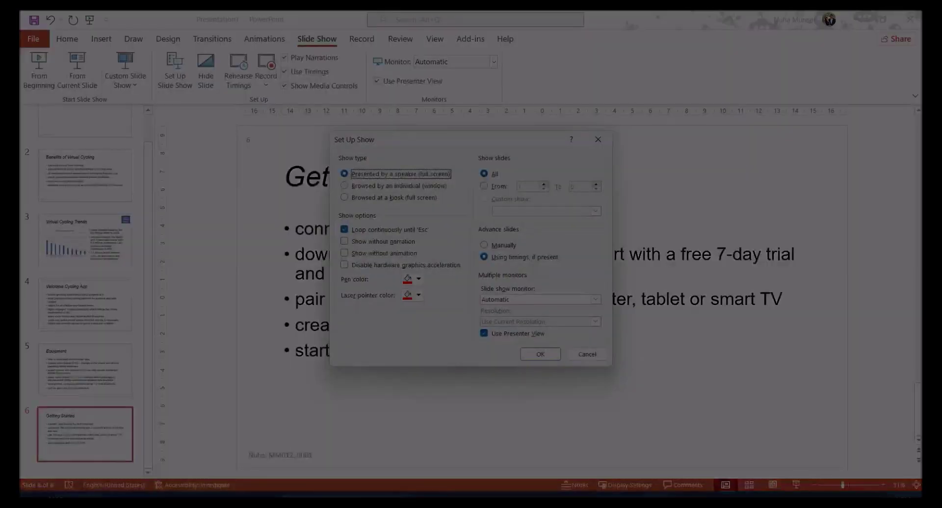
key("Return")
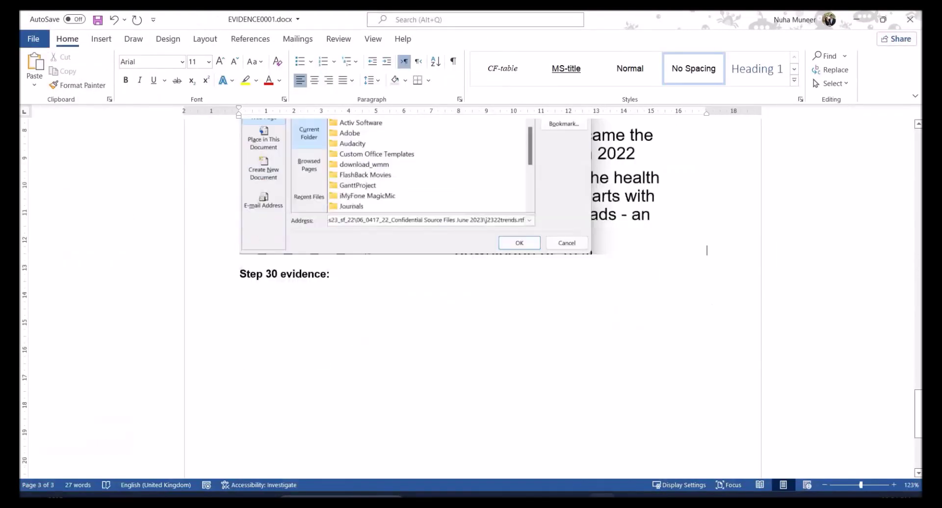
key("ctrl+v")
scroll(472, 294, "down", 3)
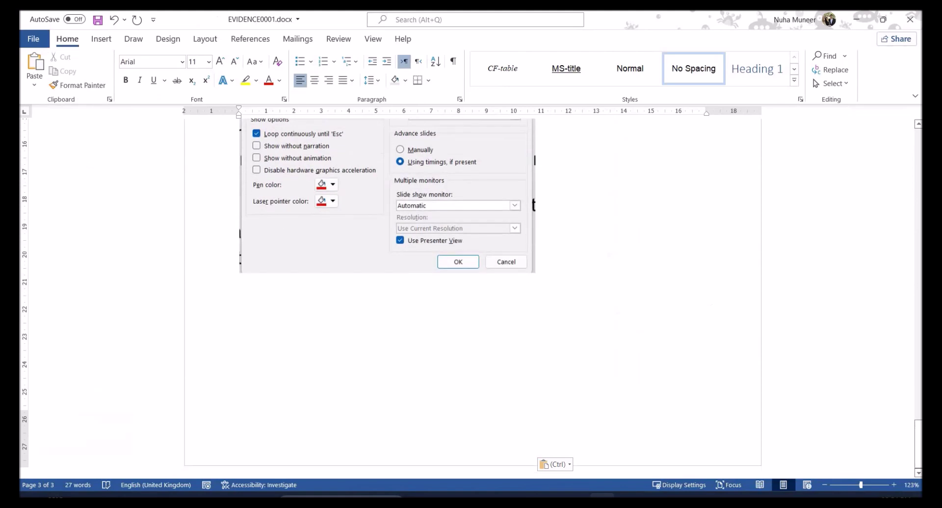
Read question 31 in the exam PDF for the saving, handout and full page slide printing requirements.
key("alt+Tab")
scroll(452, 274, "down", 1)
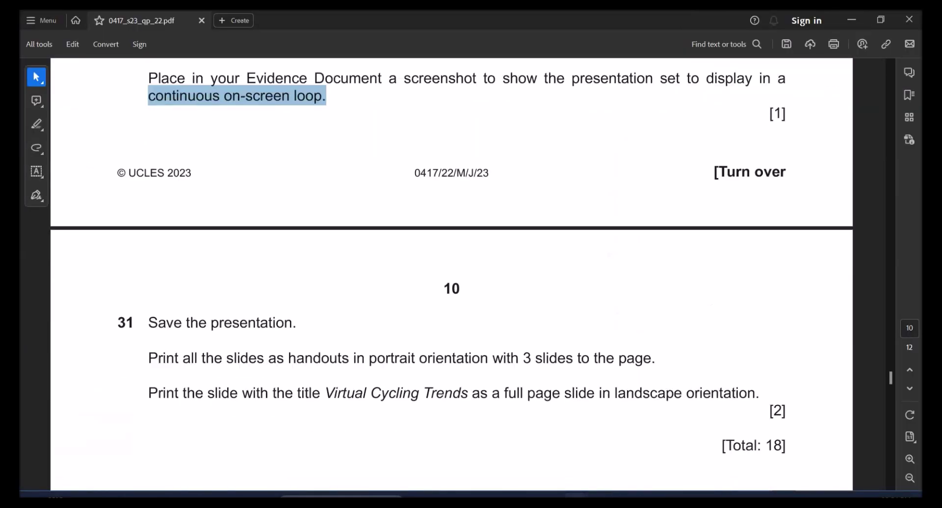
left_click_drag(148, 323, 293, 323)
left_click_drag(180, 358, 488, 358)
double_click(318, 358)
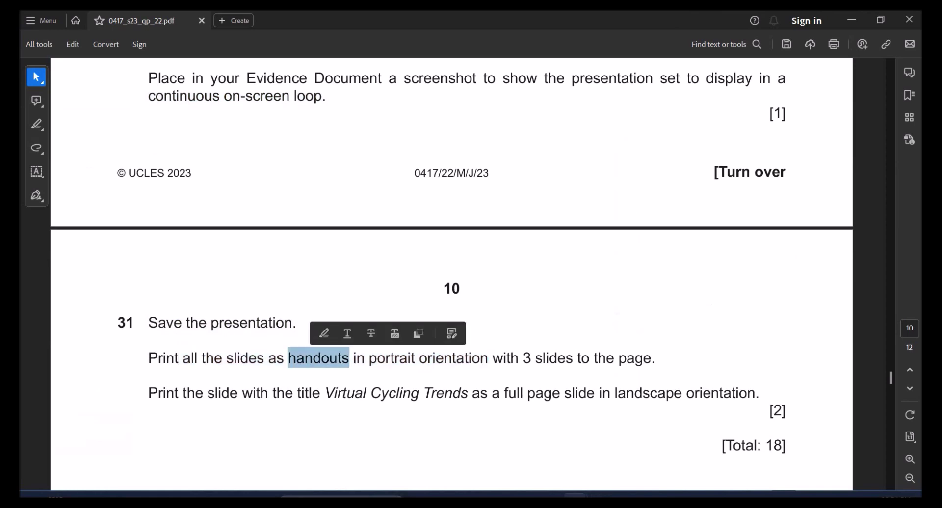
left_click_drag(369, 359, 531, 359)
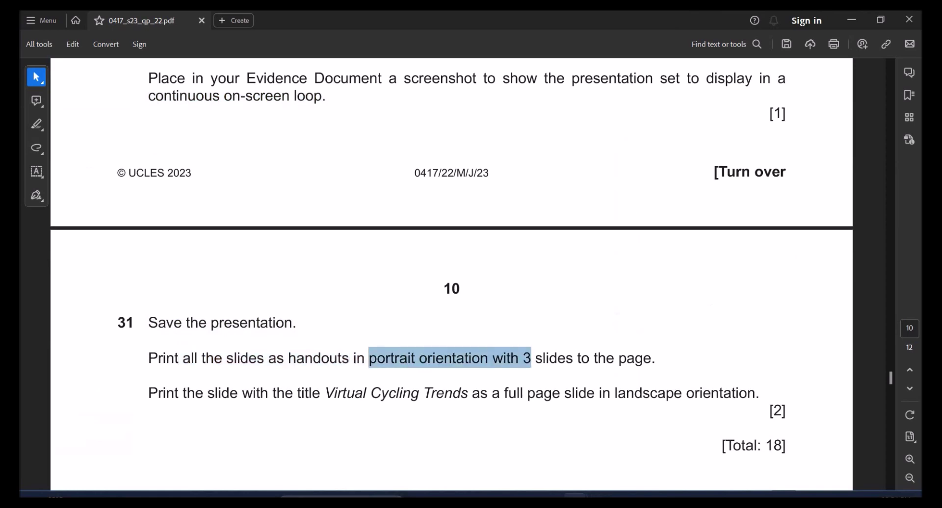
scroll(531, 358, "down", 3)
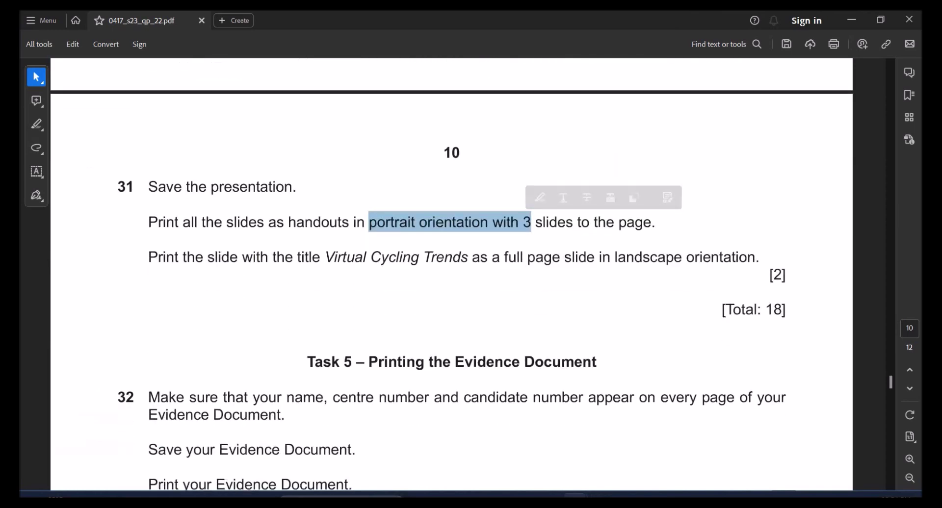
Open the presentation's print settings in PowerPoint, turn on Frame Slides, and reopen the print layout options.
key("alt+Tab")
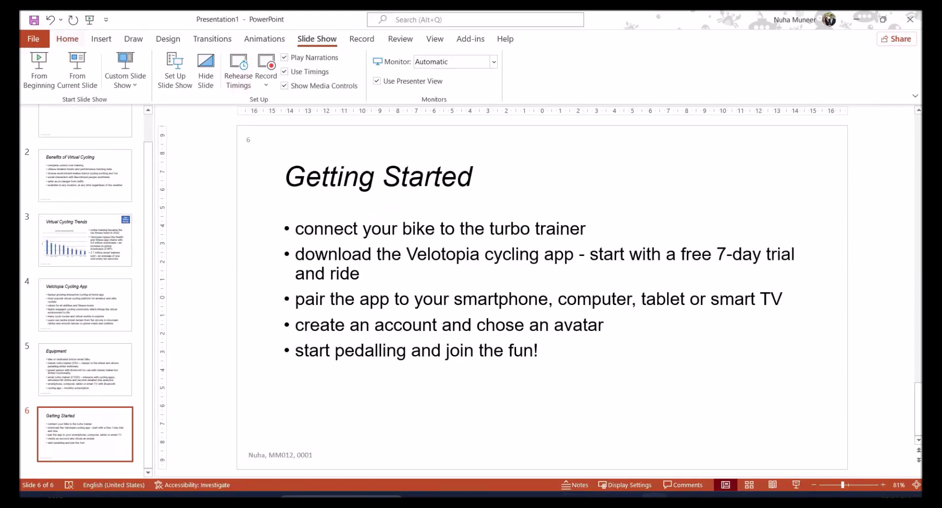
left_click(33, 39)
left_click(51, 244)
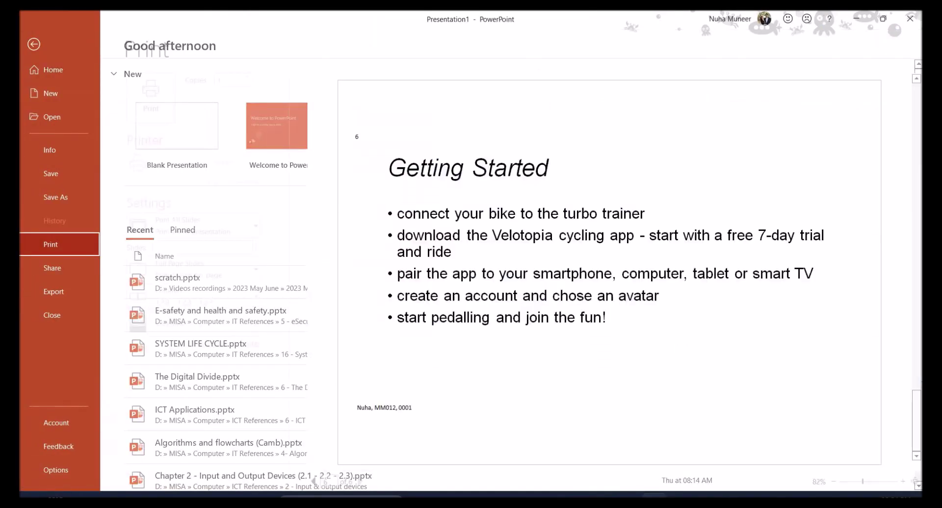
left_click(194, 225)
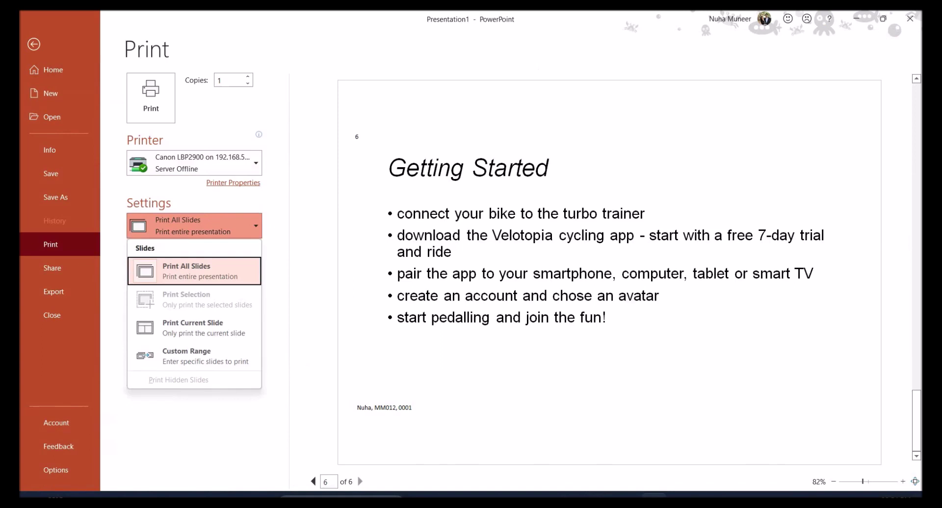
left_click(194, 225)
left_click(194, 269)
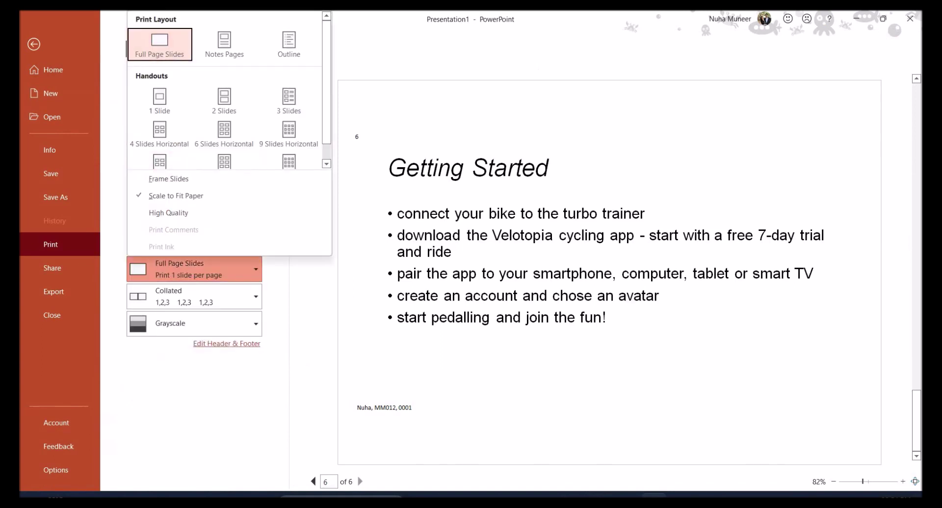
left_click(159, 102)
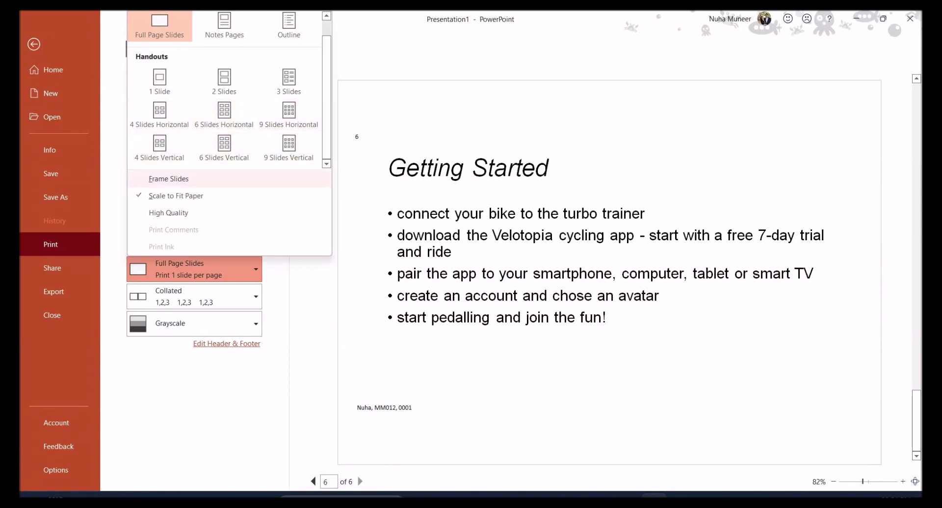
left_click(169, 179)
left_click(194, 269)
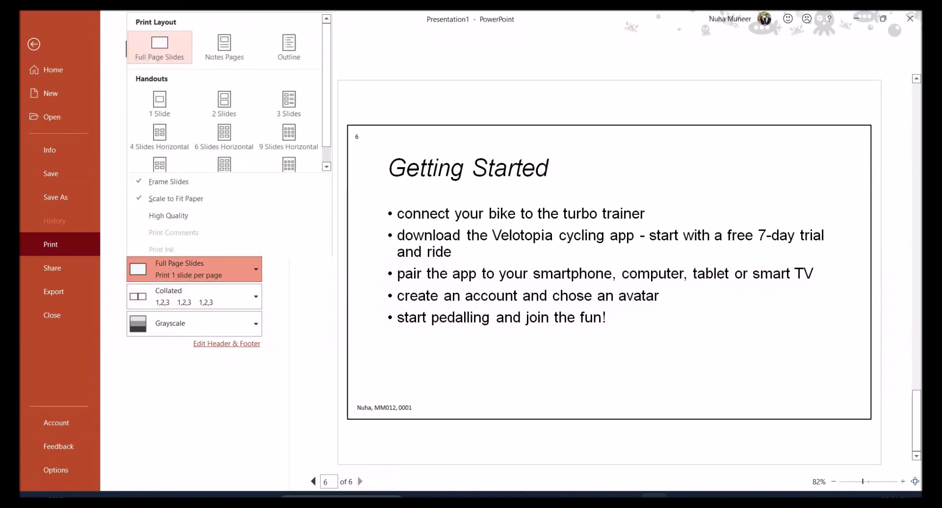
Recheck in question 31 of the exam PDF how many slides per page the handouts need.
key("alt+Tab")
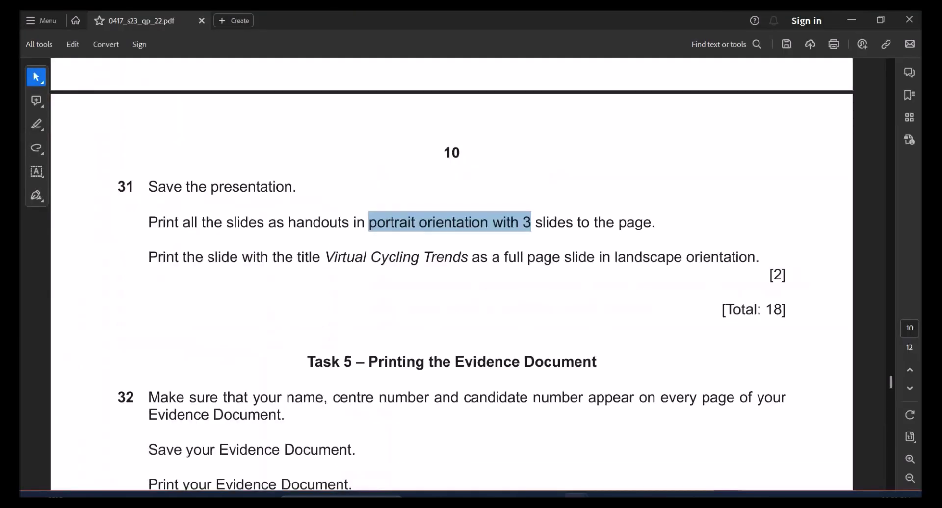
left_click(284, 256)
left_click_drag(226, 222, 651, 223)
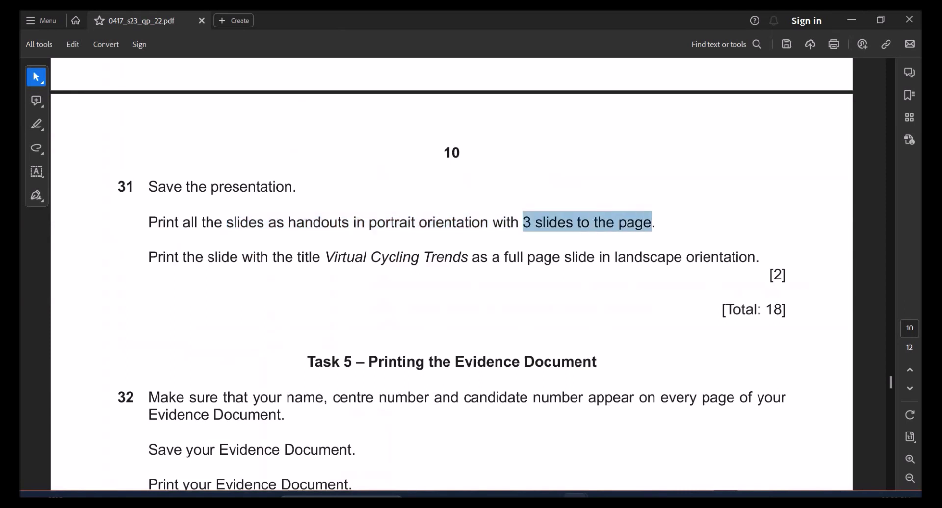
Switch to PowerPoint and examine the presentation's print layout options for the handouts.
key("alt+Tab")
left_click(36, 39)
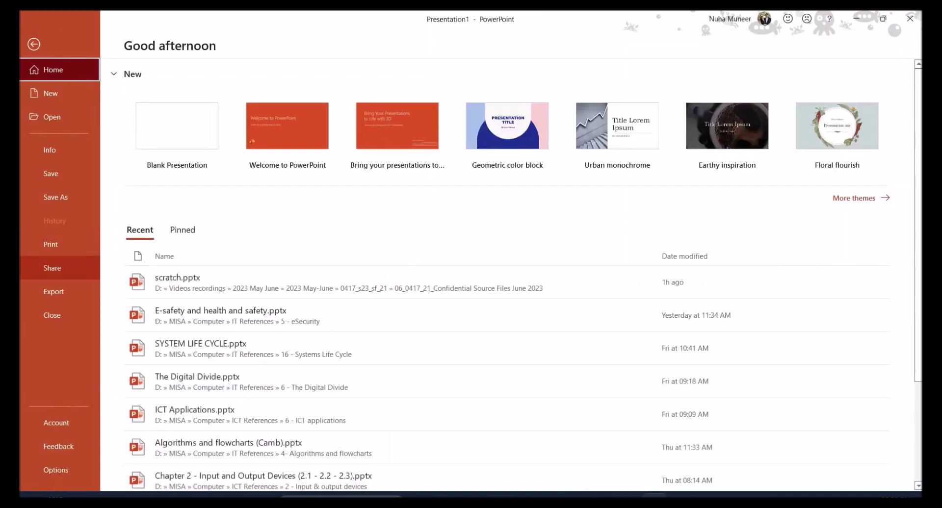
left_click(59, 245)
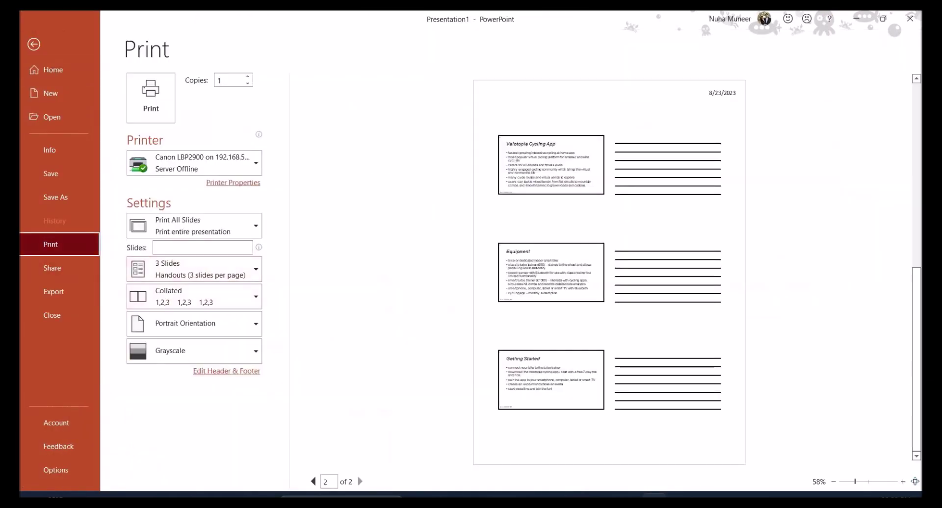
left_click(194, 268)
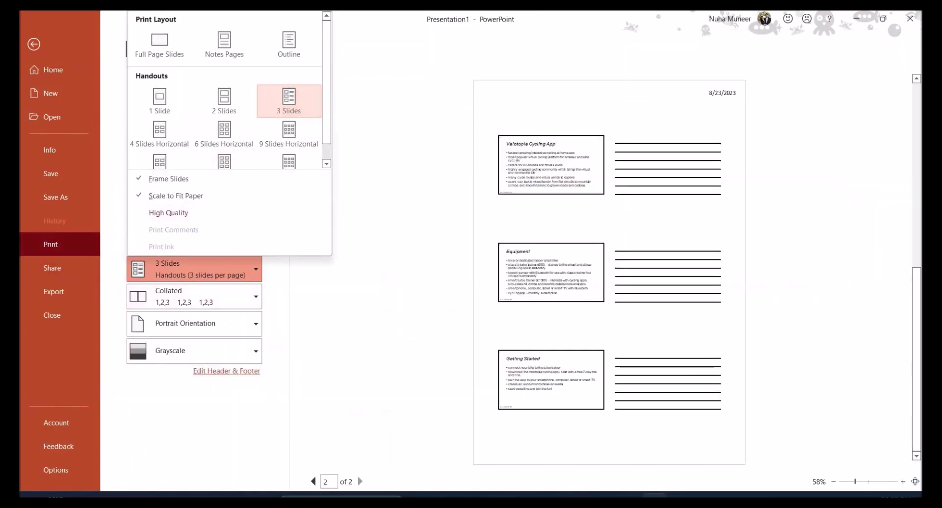
key("Escape")
key("Escape")
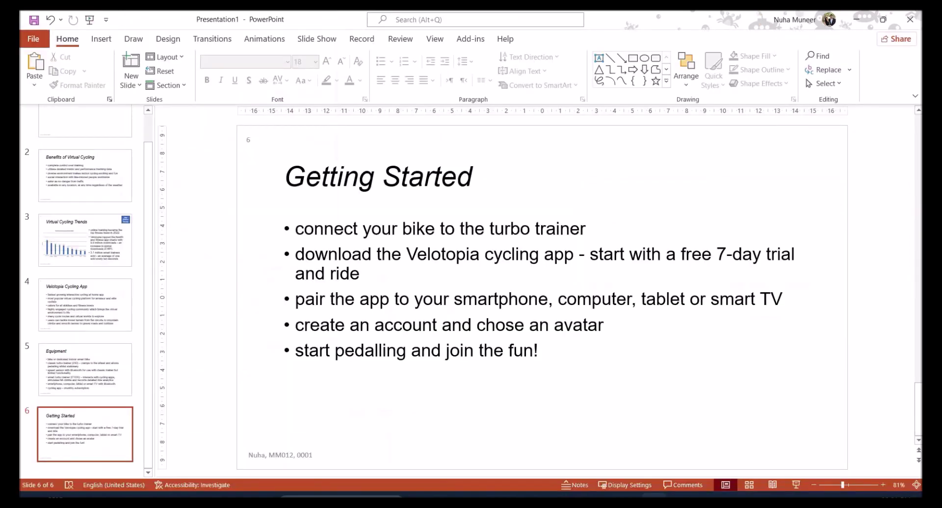
Look at the slides-per-page choices in the Handout Master, leaving the layout as it is, and return to the slides.
left_click(434, 39)
left_click(200, 69)
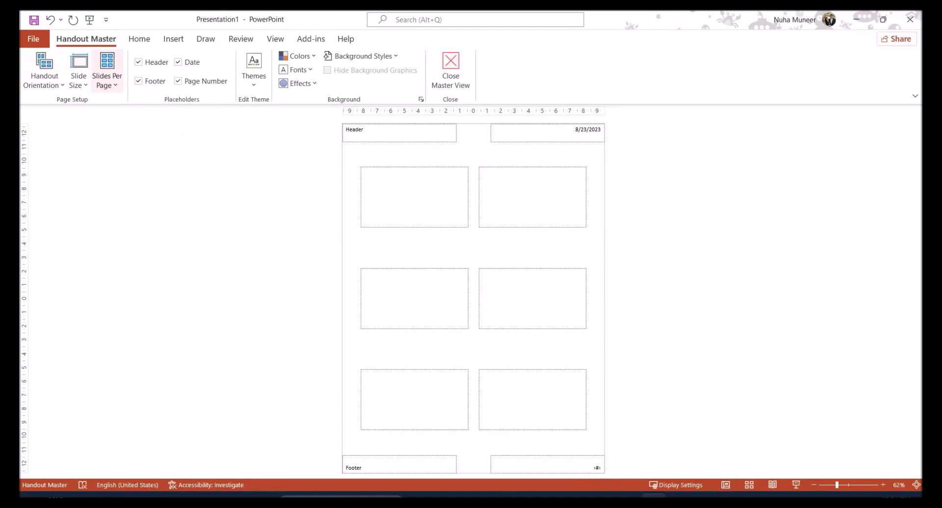
left_click(107, 69)
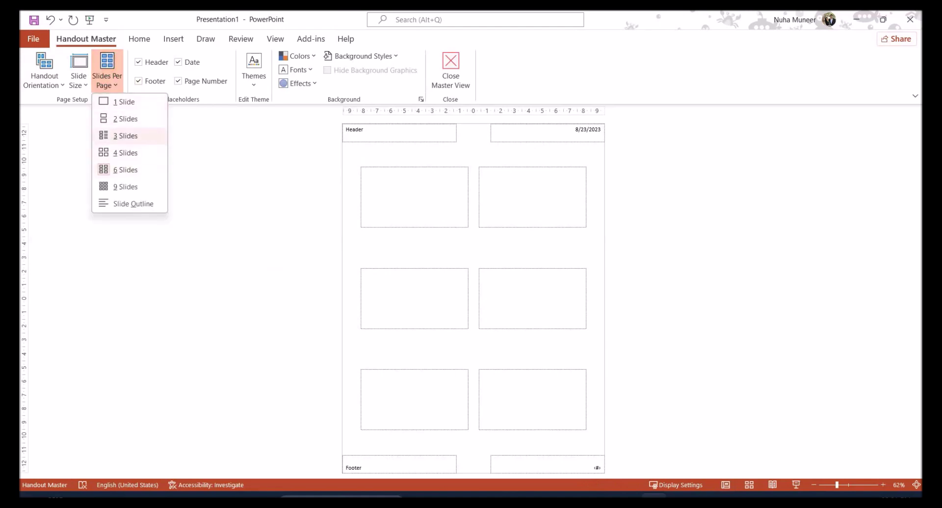
left_click(450, 70)
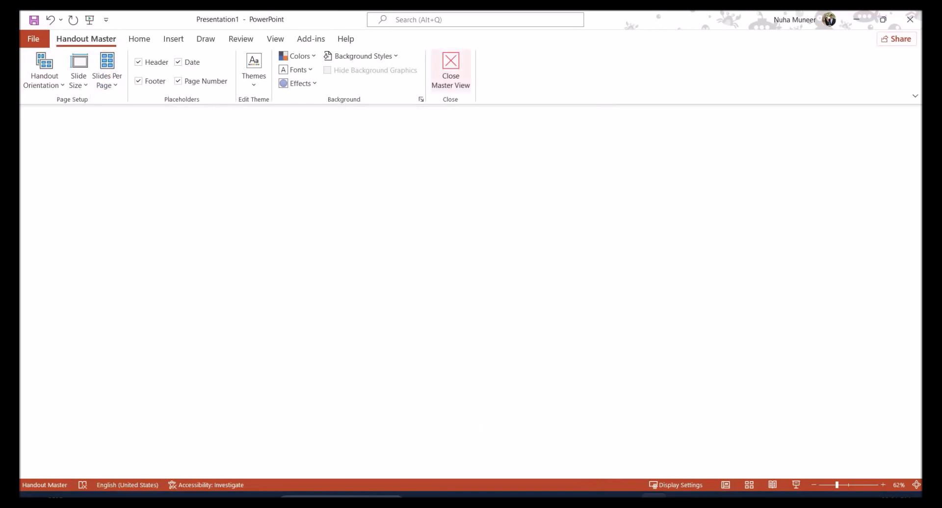
left_click(450, 69)
Choose handouts with 3 slides per page in the presentation's print settings and preview the first page.
left_click(34, 39)
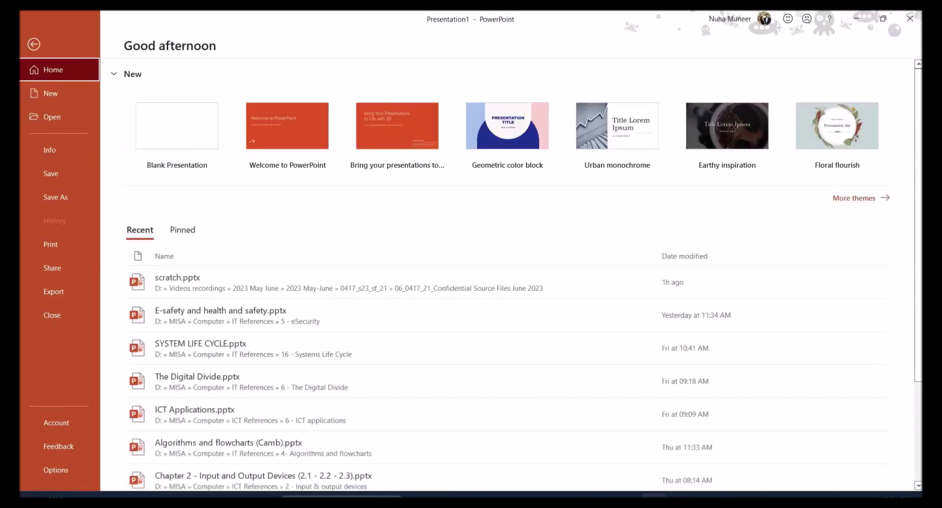
left_click(50, 244)
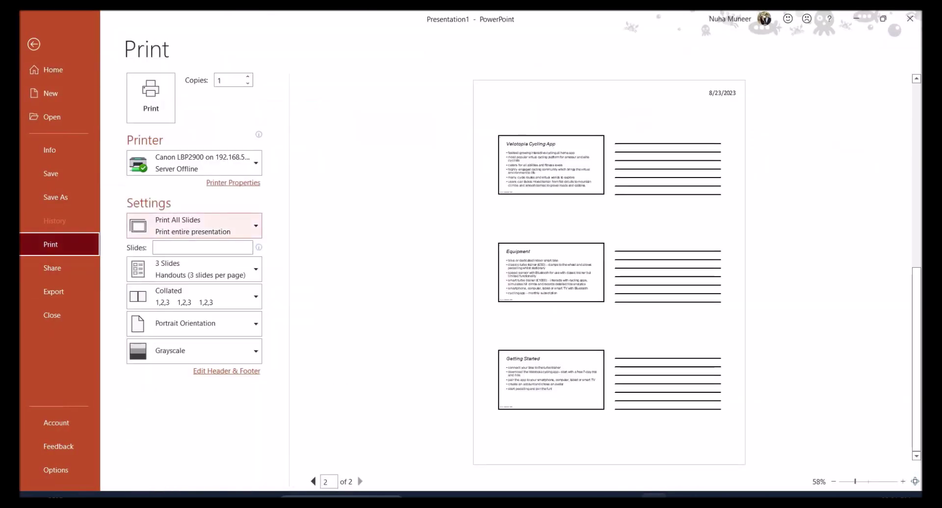
left_click(194, 269)
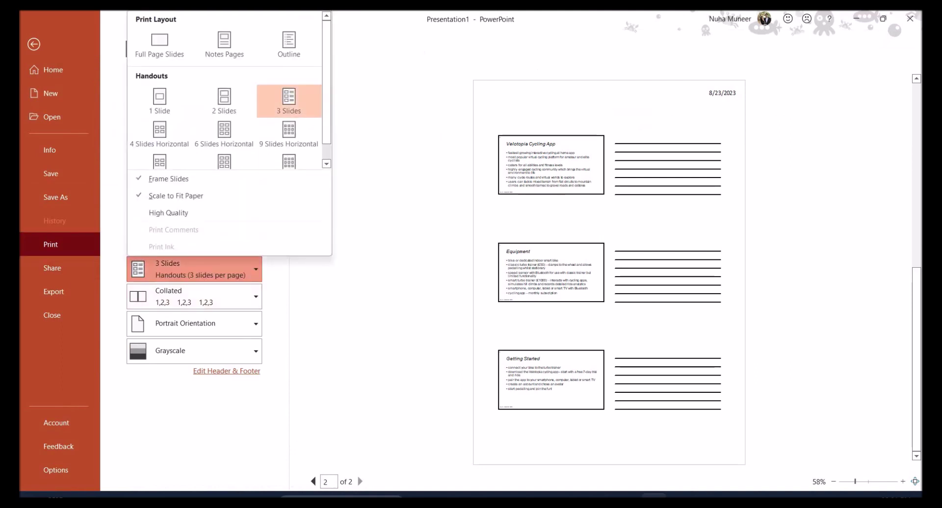
left_click(288, 101)
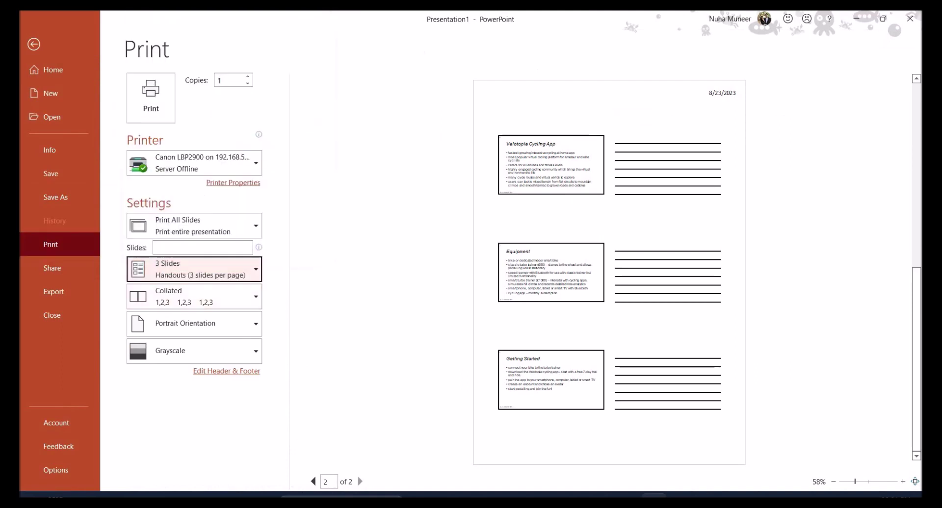
scroll(609, 273, "up", 3)
left_click(194, 225)
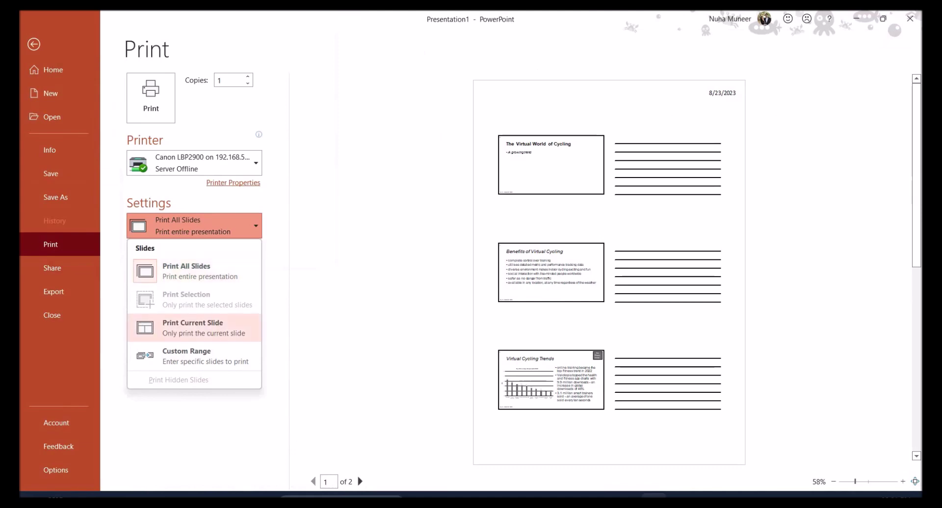
left_click(393, 270)
Reread in question 31 of the exam PDF how the Virtual Cycling Trends slide must be printed.
key("alt+Tab")
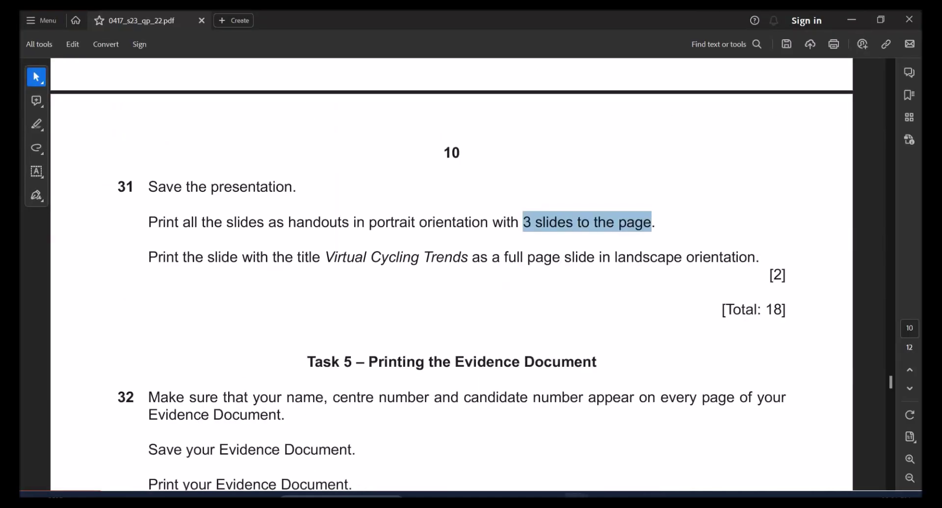
left_click_drag(207, 257, 500, 257)
left_click_drag(682, 257, 528, 257)
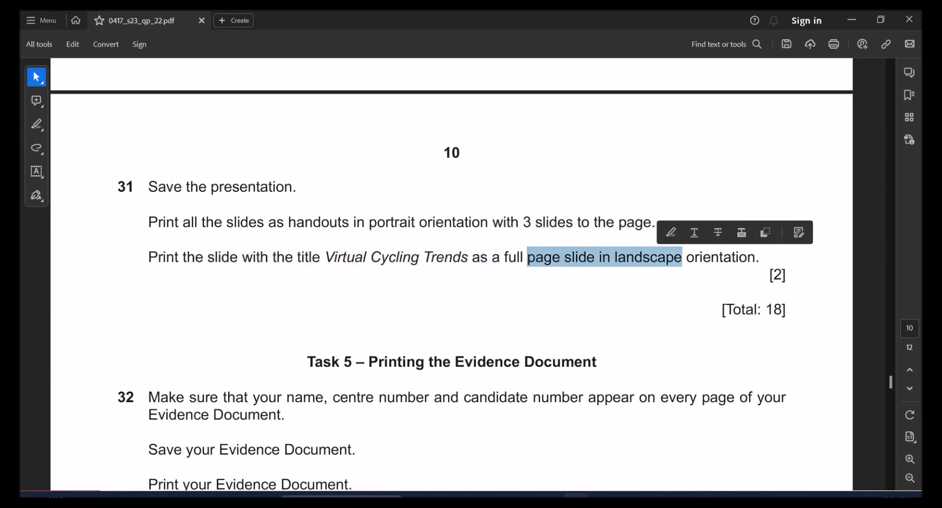
In PowerPoint, set the print job to only the Virtual Cycling Trends slide, using the Full Page Slides layout.
key("alt+Tab")
key("Escape")
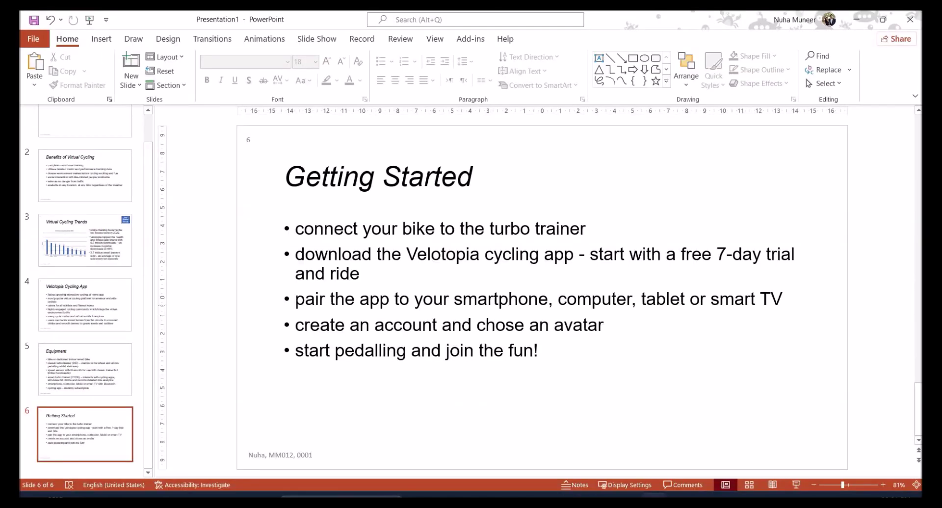
left_click(84, 240)
left_click(34, 38)
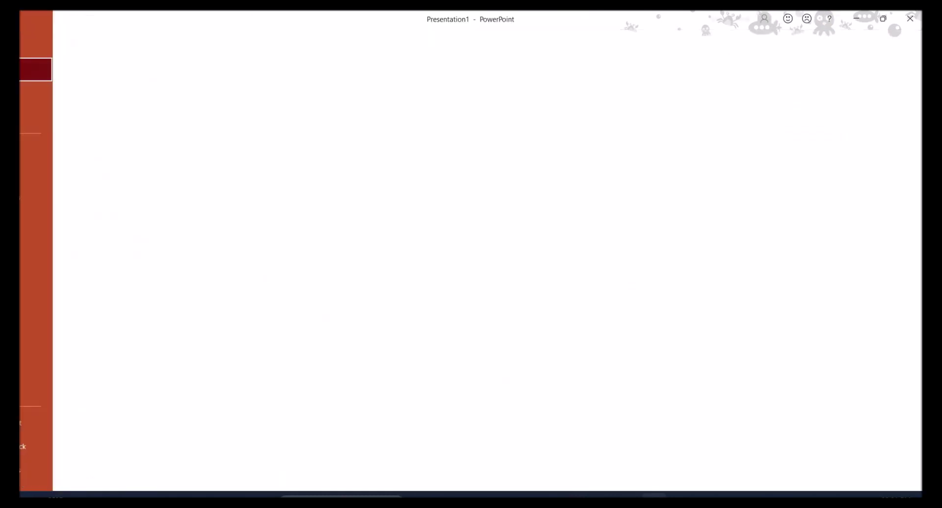
left_click(50, 245)
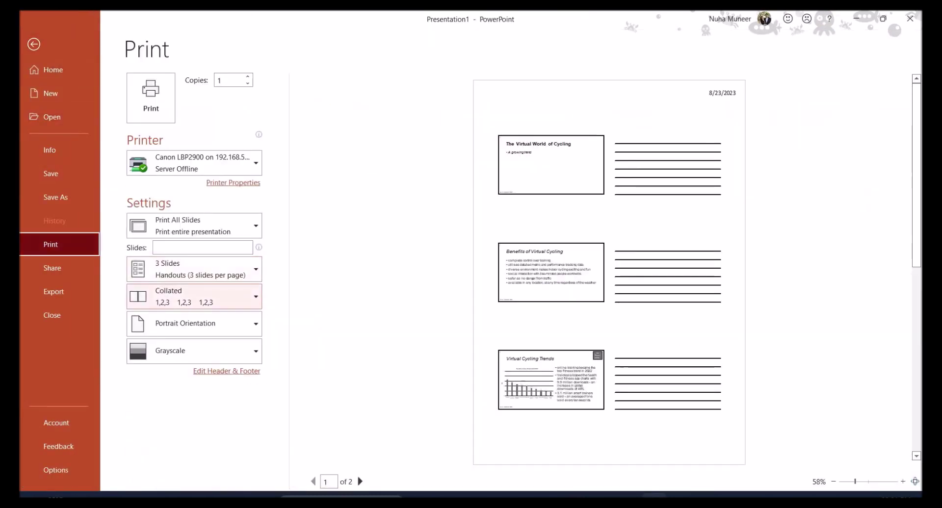
left_click(193, 226)
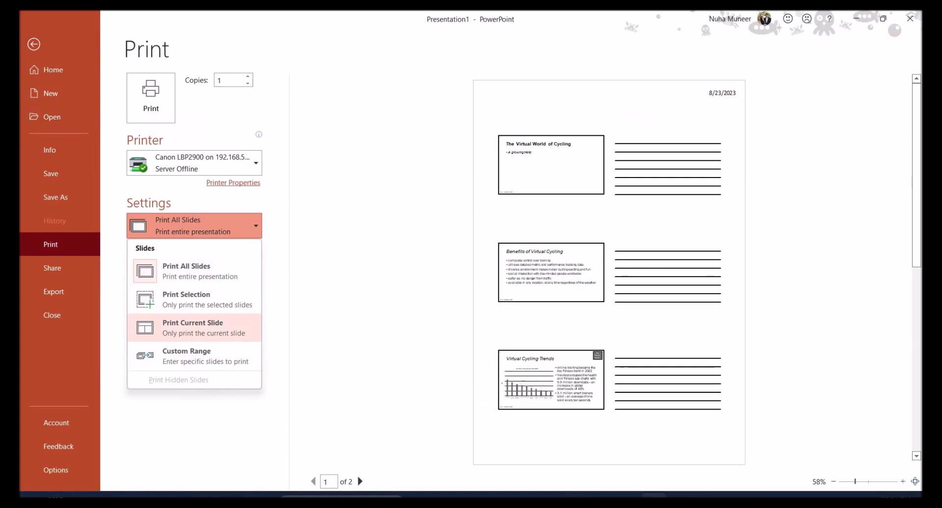
left_click(193, 328)
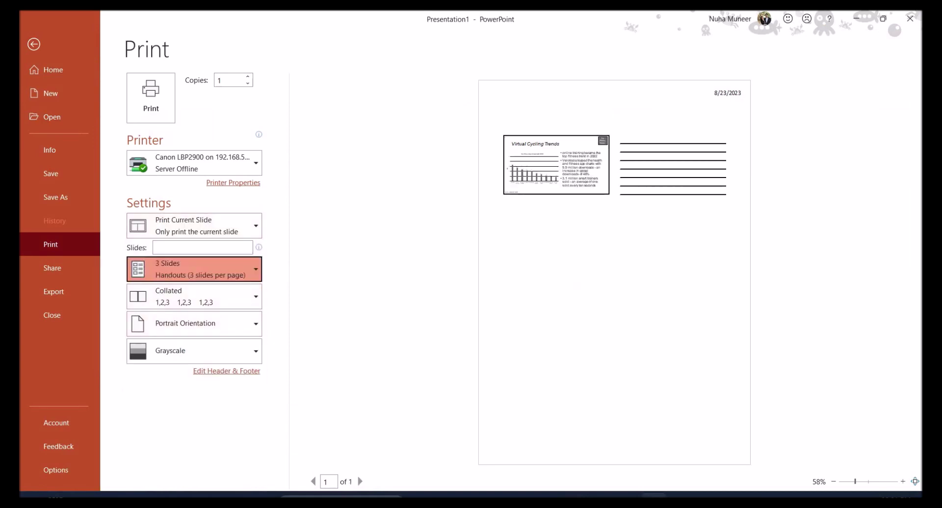
left_click(194, 268)
left_click(159, 44)
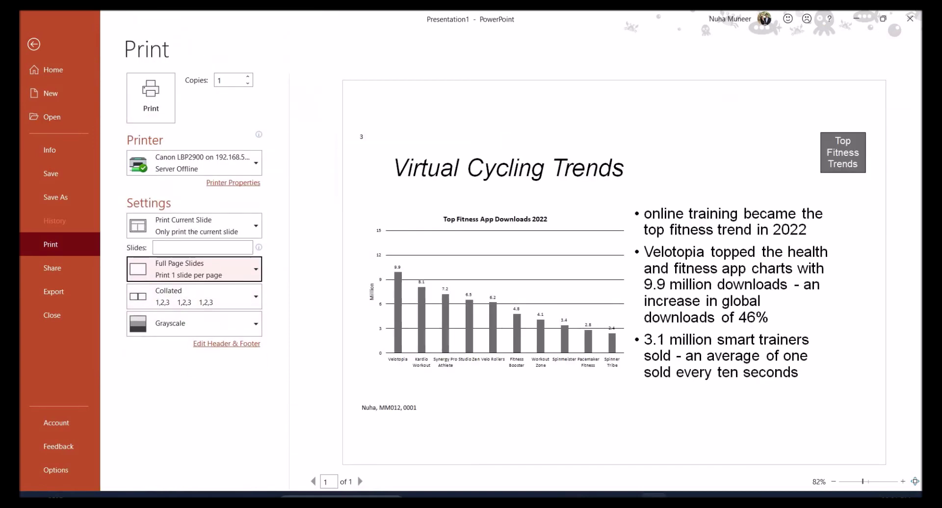
Read question 32 in the exam PDF for the Evidence Document's identification, saving and printing requirements.
key("alt+Tab")
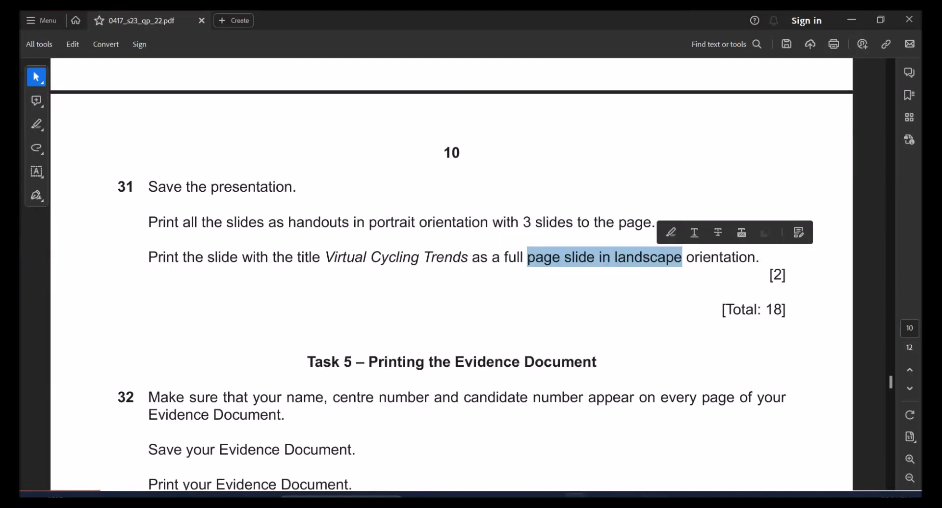
left_click(565, 257)
scroll(564, 189, "down", 3)
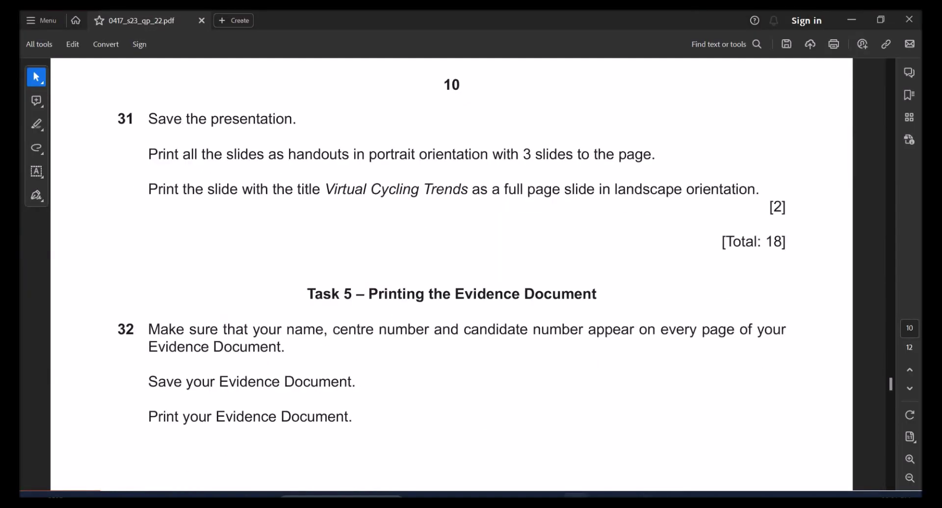
left_click_drag(185, 383, 349, 417)
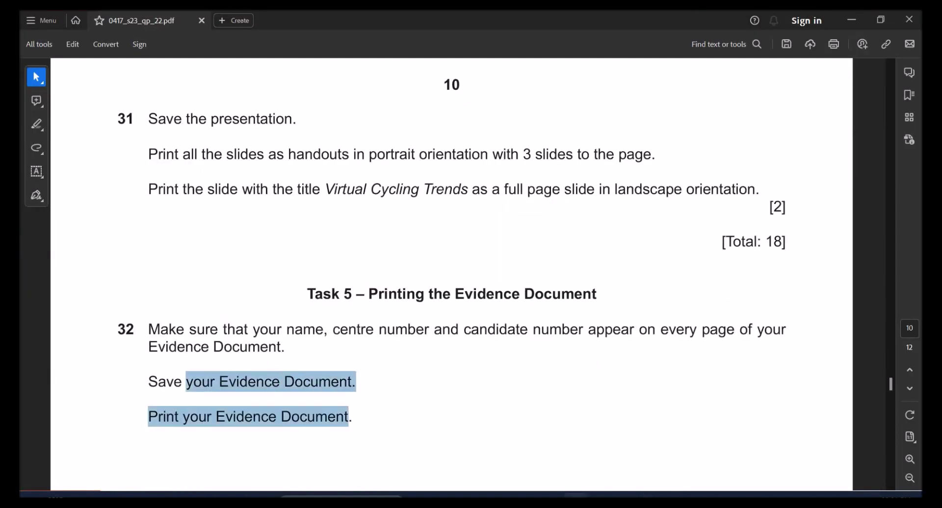
Switch to EVIDENCE0001.docx in Word, save it, and look back over the evidence screenshots.
left_click(602, 495)
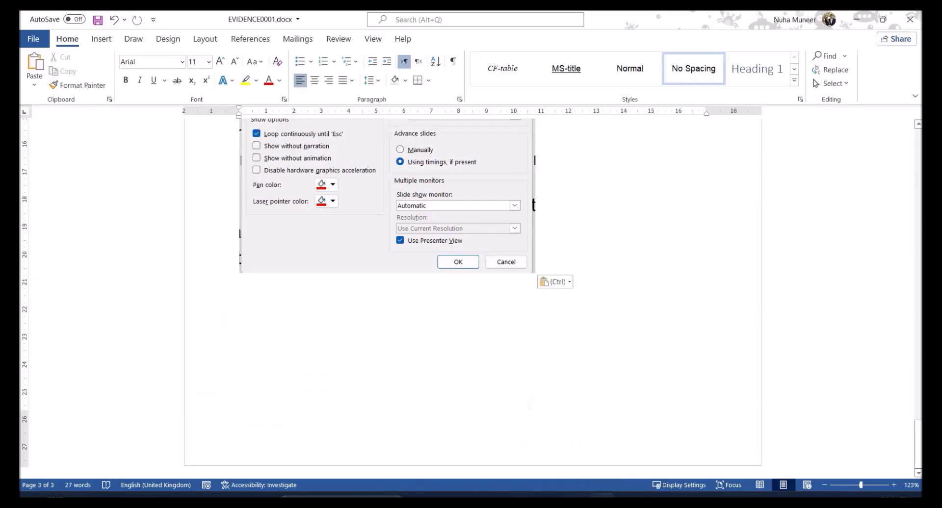
key("ctrl+s")
scroll(471, 294, "up", 12)
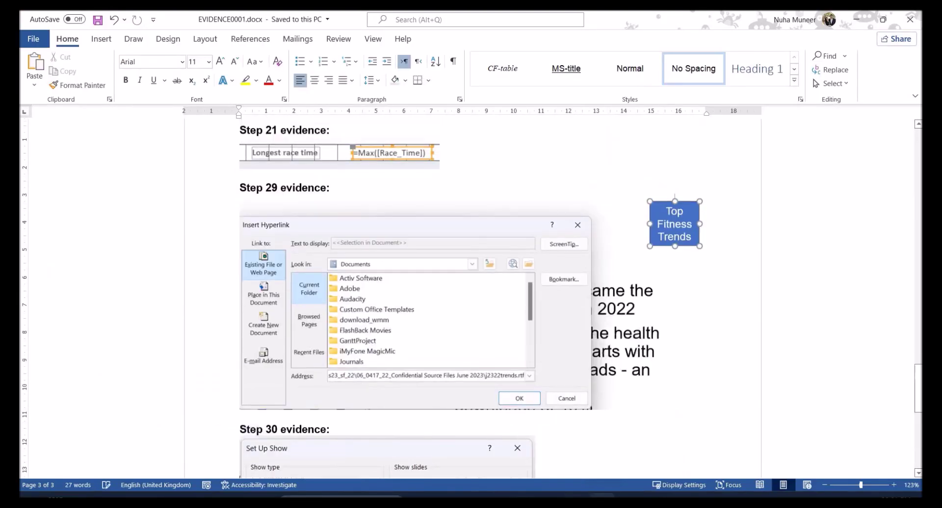